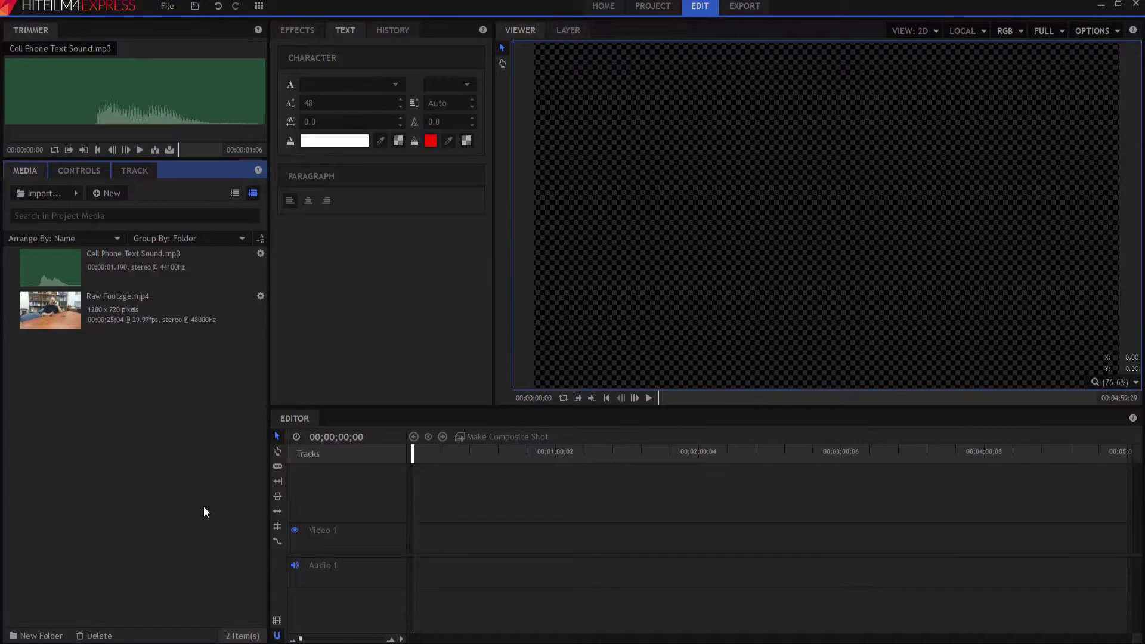
Step: Place Raw Footage.mp4 at the start of the Video 1 track and convert it into a composite shot
{"action": "left_click_drag", "start_coordinate": [120, 311], "coordinate": [417, 549]}
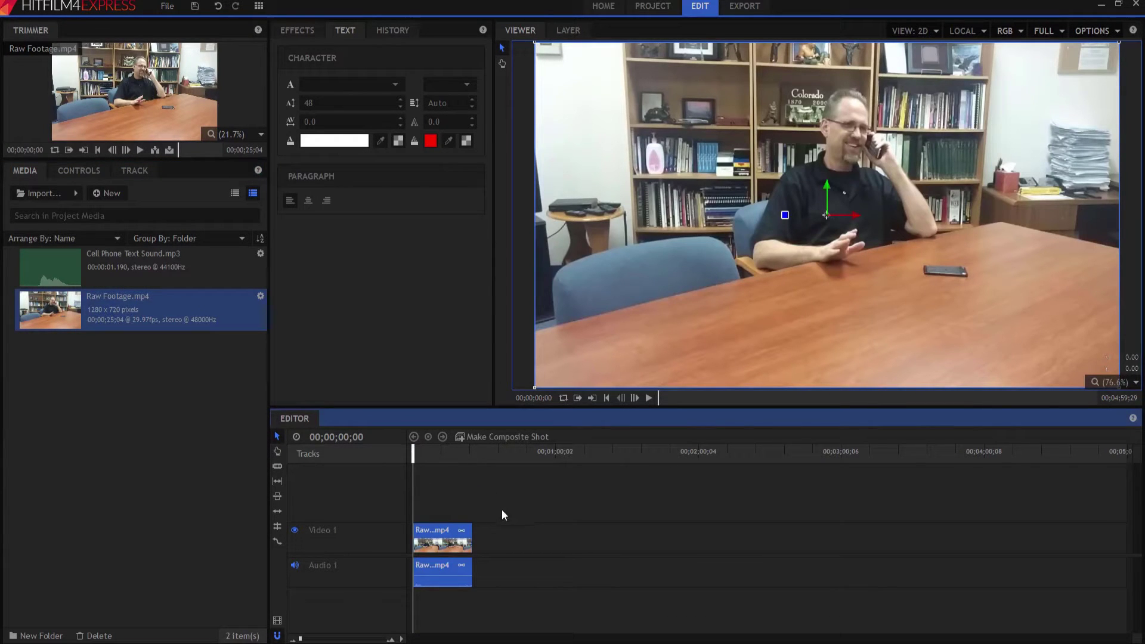
{"action": "right_click", "coordinate": [447, 532]}
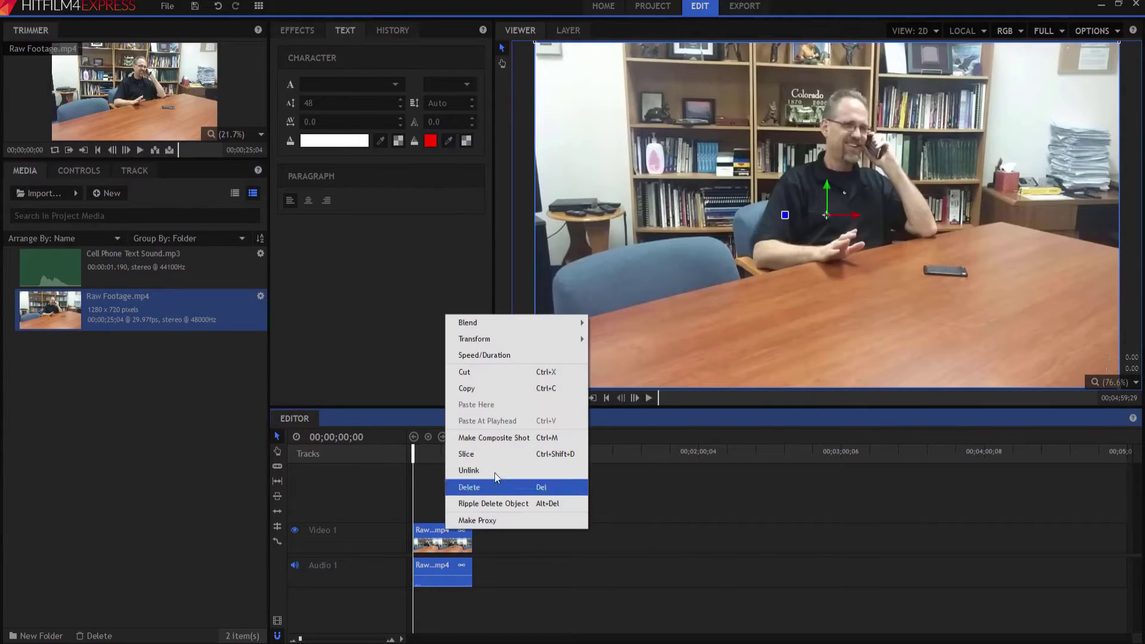
{"action": "left_click", "coordinate": [503, 437]}
{"action": "left_click", "coordinate": [643, 354]}
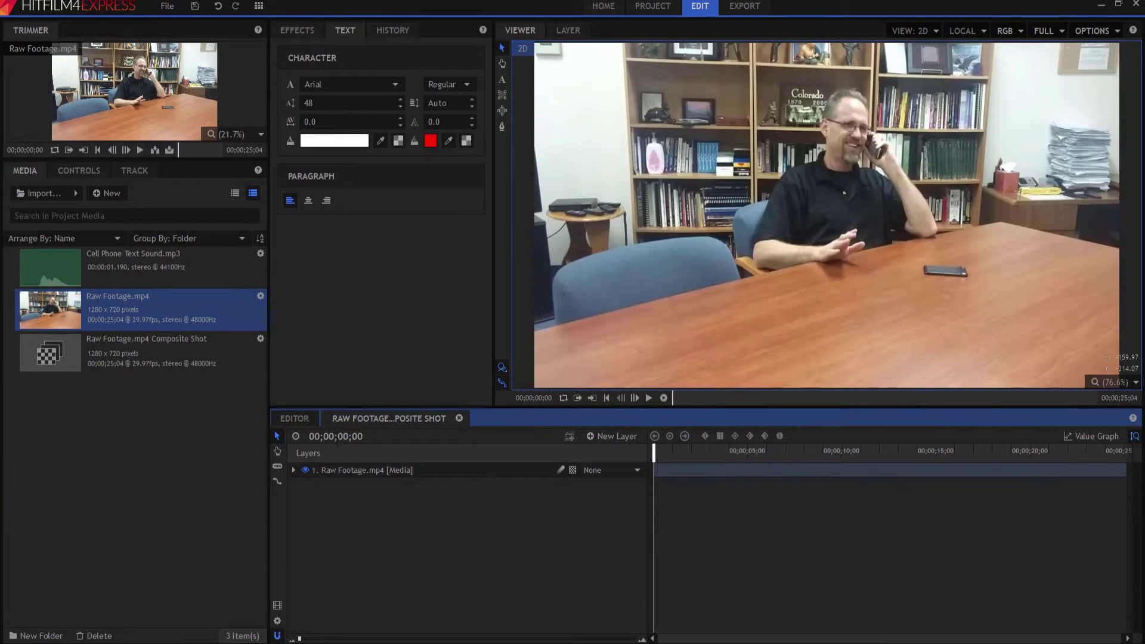
{"action": "left_click", "coordinate": [298, 417]}
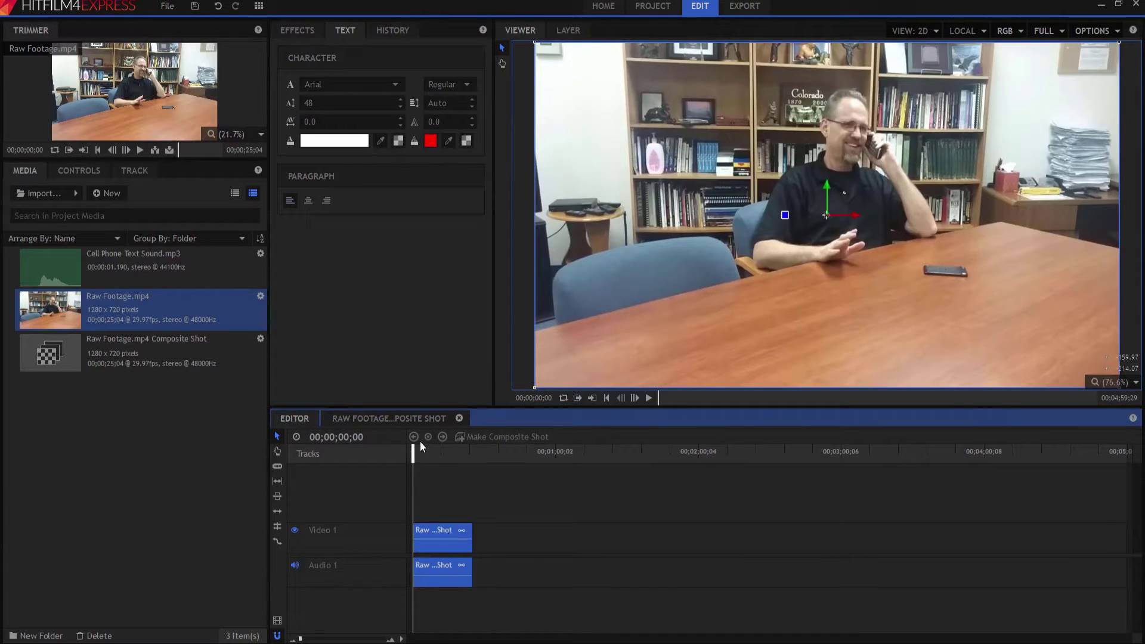
{"action": "left_click", "coordinate": [401, 419]}
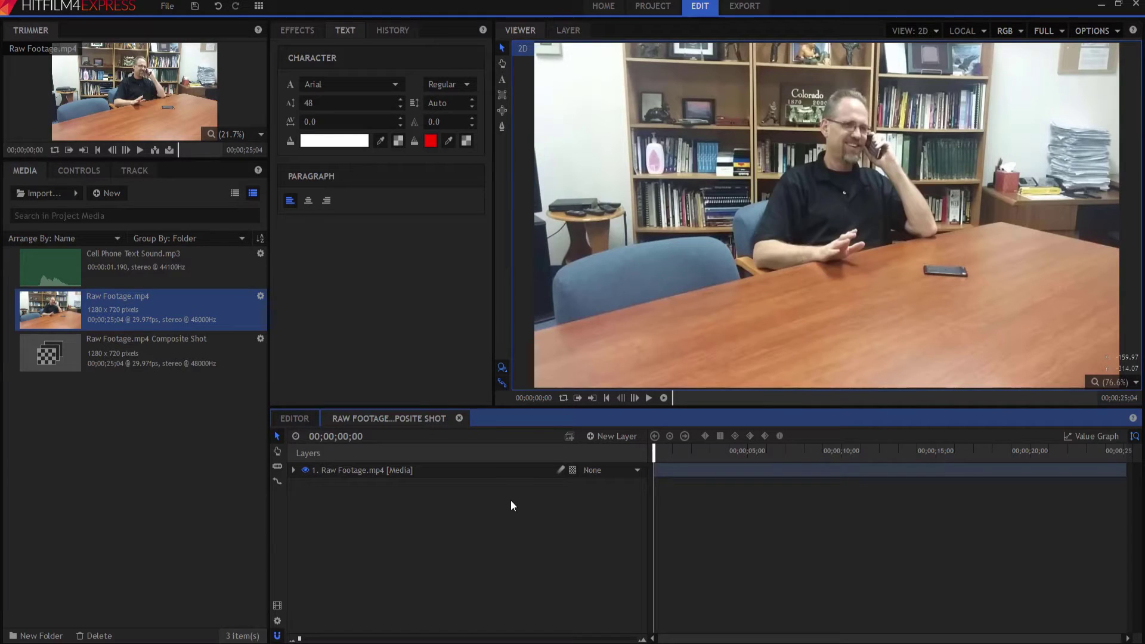
Step: Create a new composite shot named "Text Bubble 1" using the 720p HD @ NTSC 29.97 fps template
{"action": "left_click", "coordinate": [108, 193]}
{"action": "left_click", "coordinate": [111, 210]}
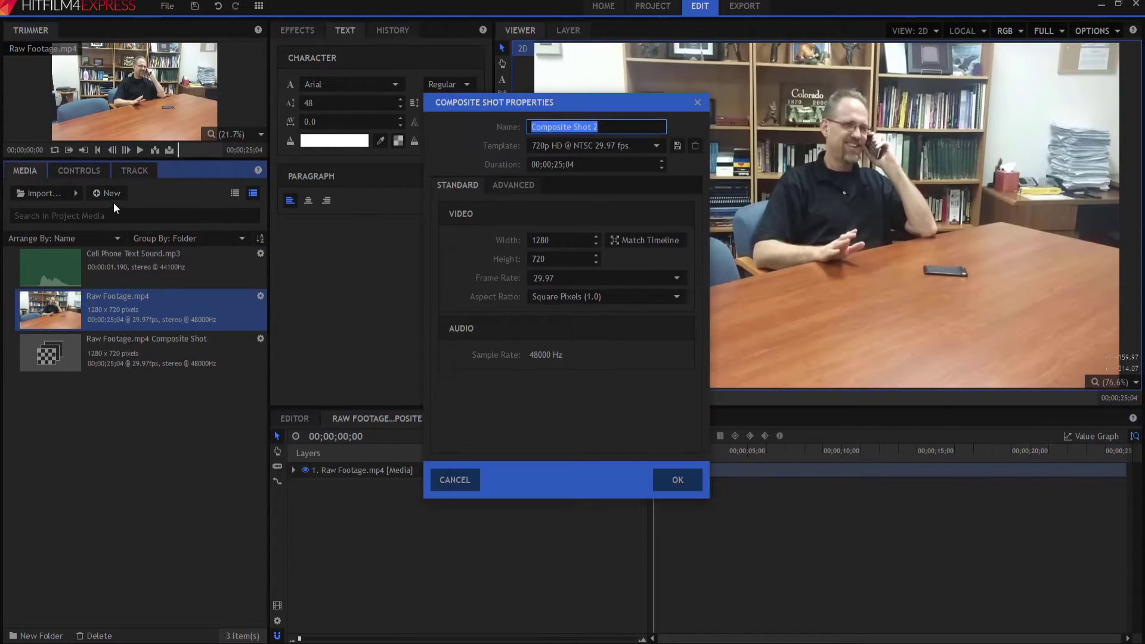
{"action": "type", "text": "Text "}
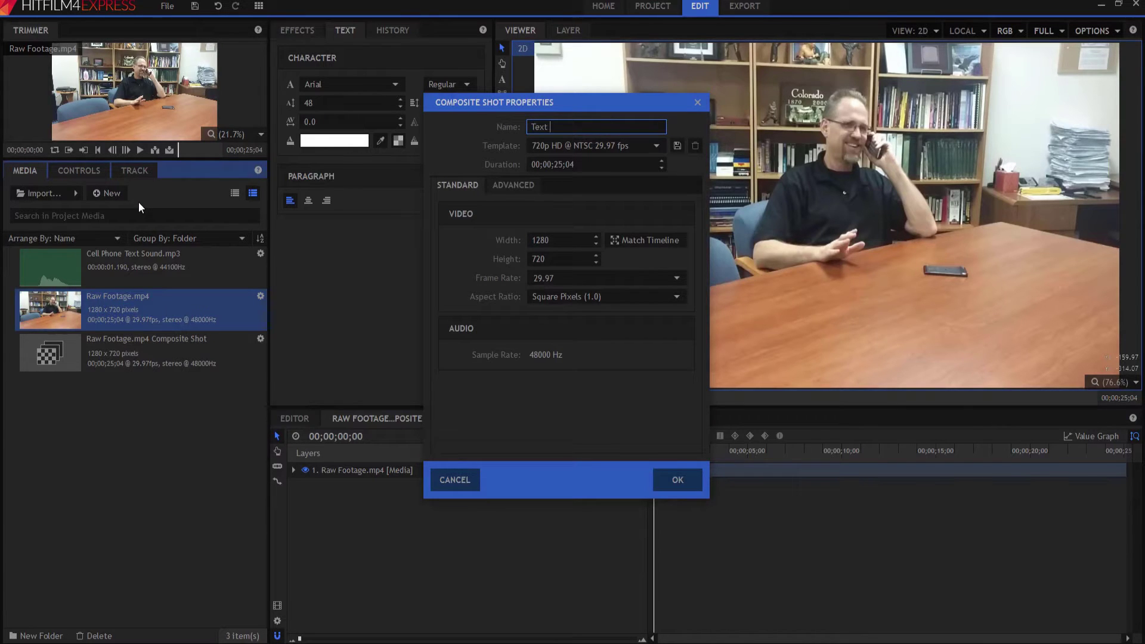
{"action": "type", "text": "Bubble 1"}
{"action": "key", "text": "Return"}
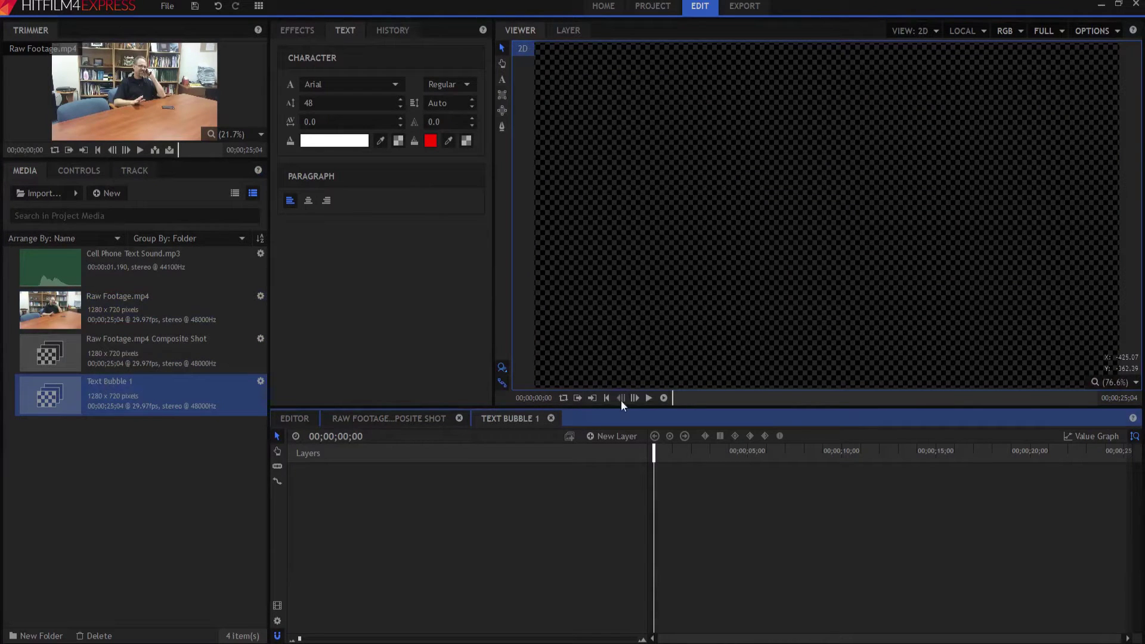
Step: Add a 1280 x 720 plane layer named "Blue Plane" with a pale cyan-blue color
{"action": "left_click", "coordinate": [612, 436]}
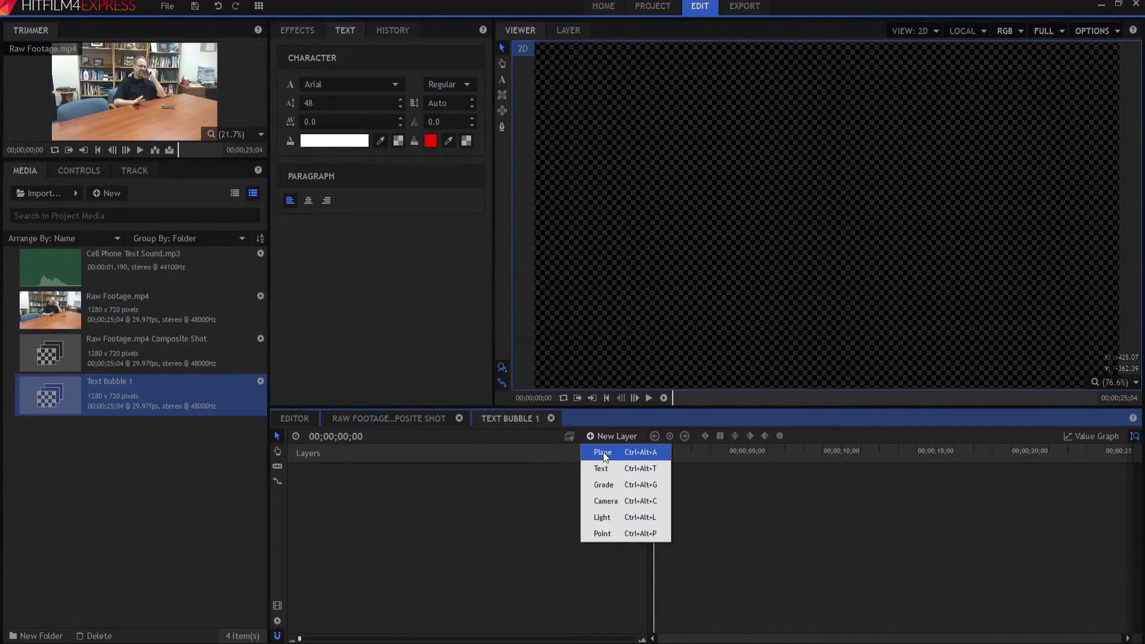
{"action": "left_click", "coordinate": [603, 452]}
{"action": "type", "text": "Blue Plane"}
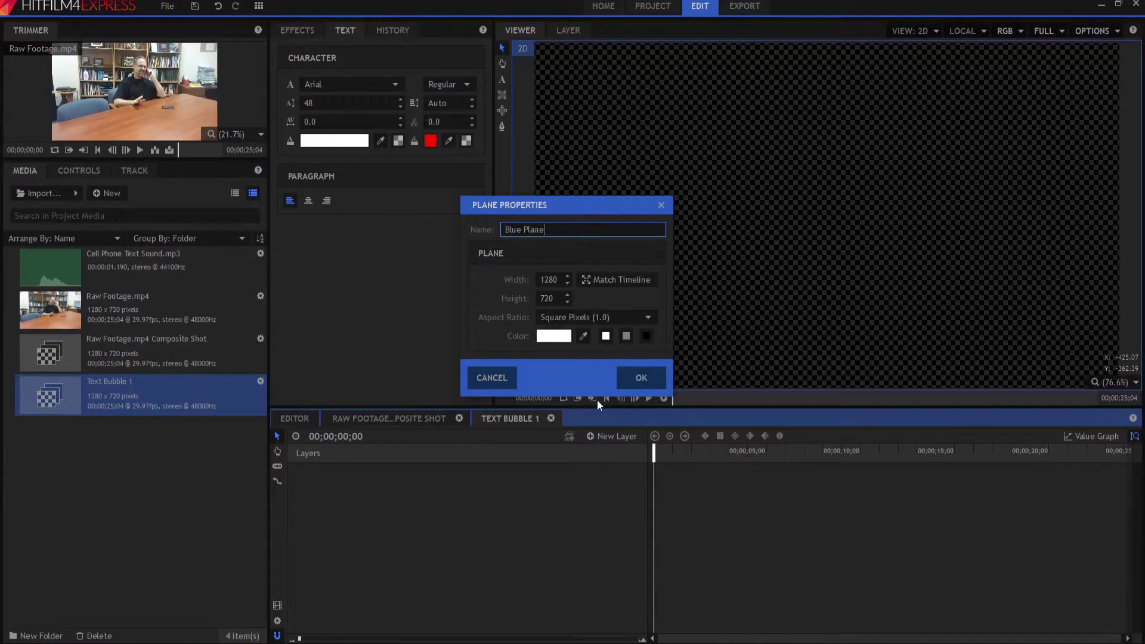
{"action": "left_click", "coordinate": [554, 336]}
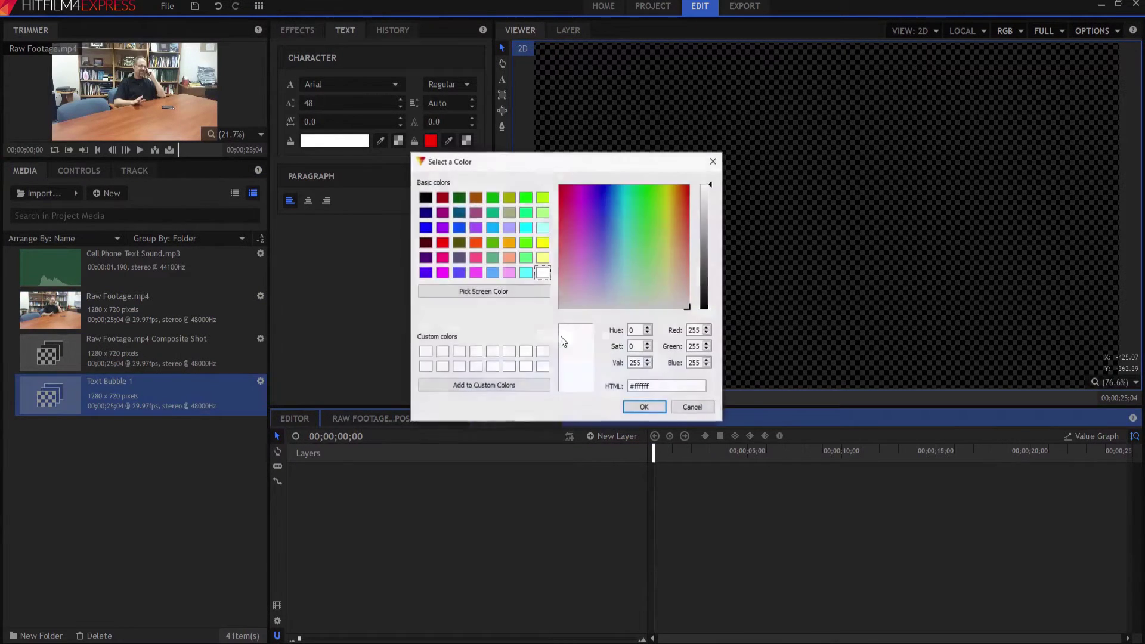
{"action": "left_click", "coordinate": [542, 227]}
{"action": "left_click", "coordinate": [642, 407]}
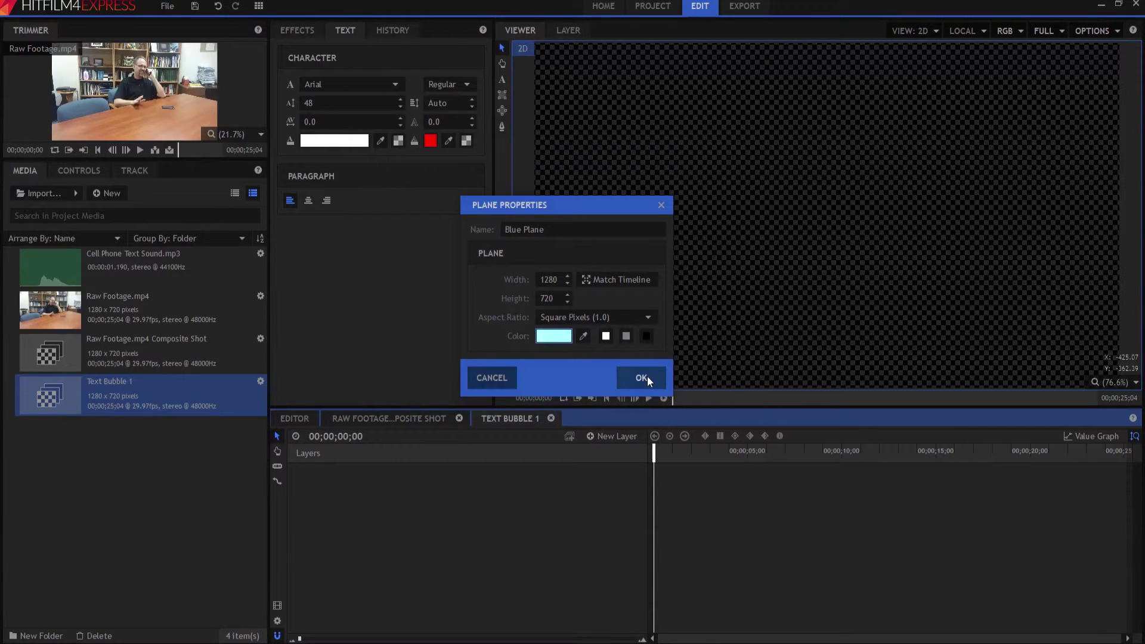
{"action": "left_click", "coordinate": [648, 380]}
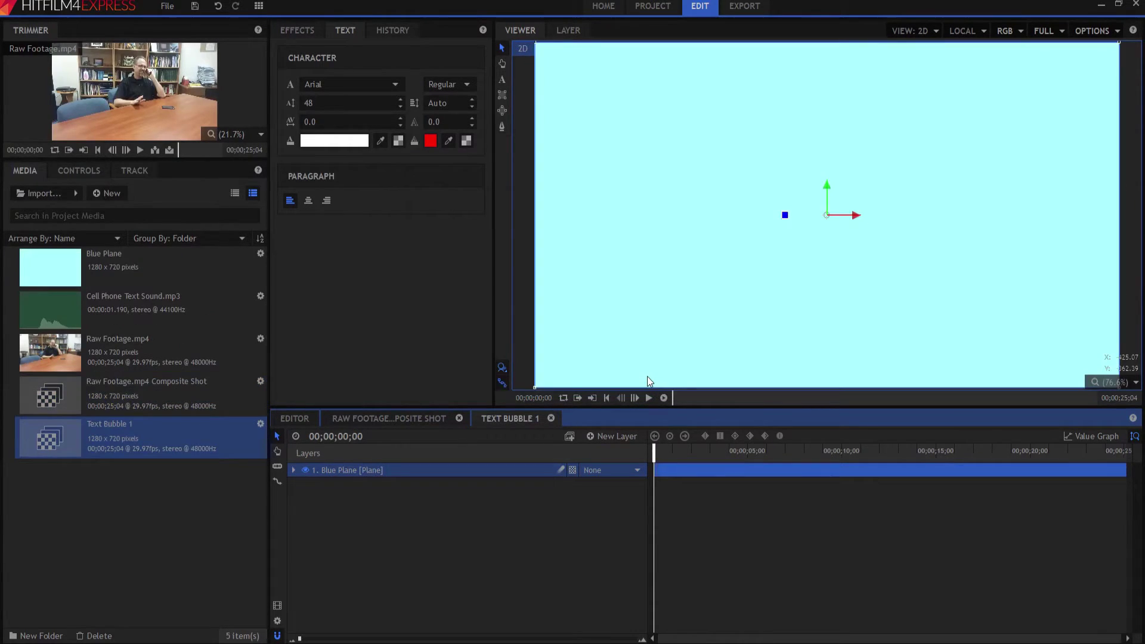
Step: Draw a large rectangular mask across the middle of the Blue Plane and set its roundness to 49 px
{"action": "left_click", "coordinate": [503, 92]}
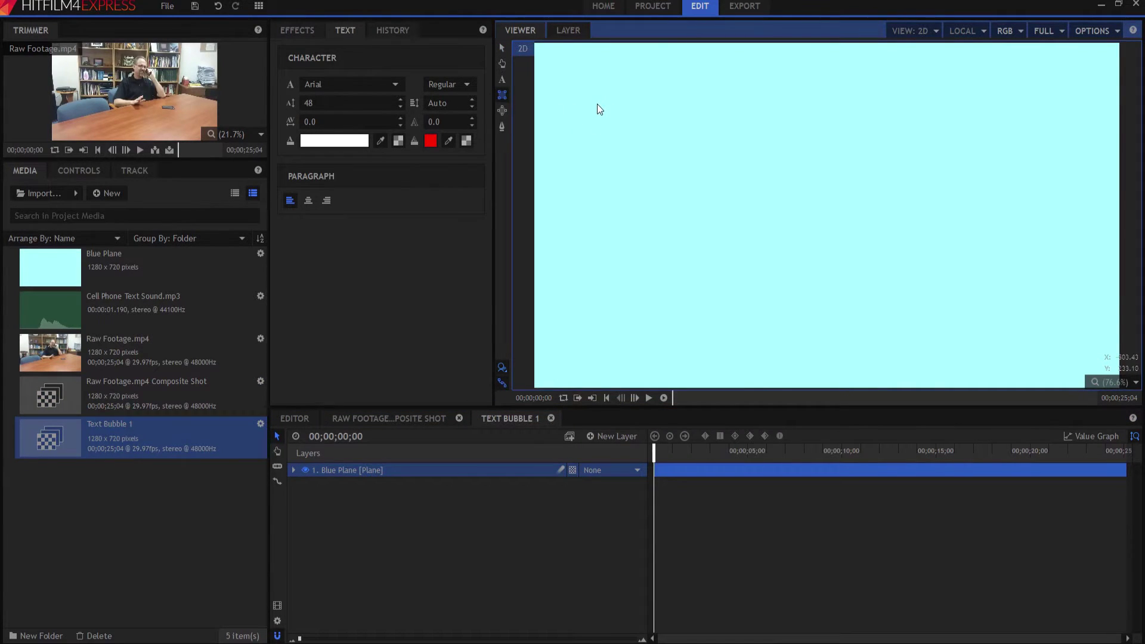
{"action": "left_click_drag", "start_coordinate": [598, 104], "coordinate": [776, 219]}
{"action": "left_click_drag", "start_coordinate": [833, 270], "coordinate": [1053, 348]}
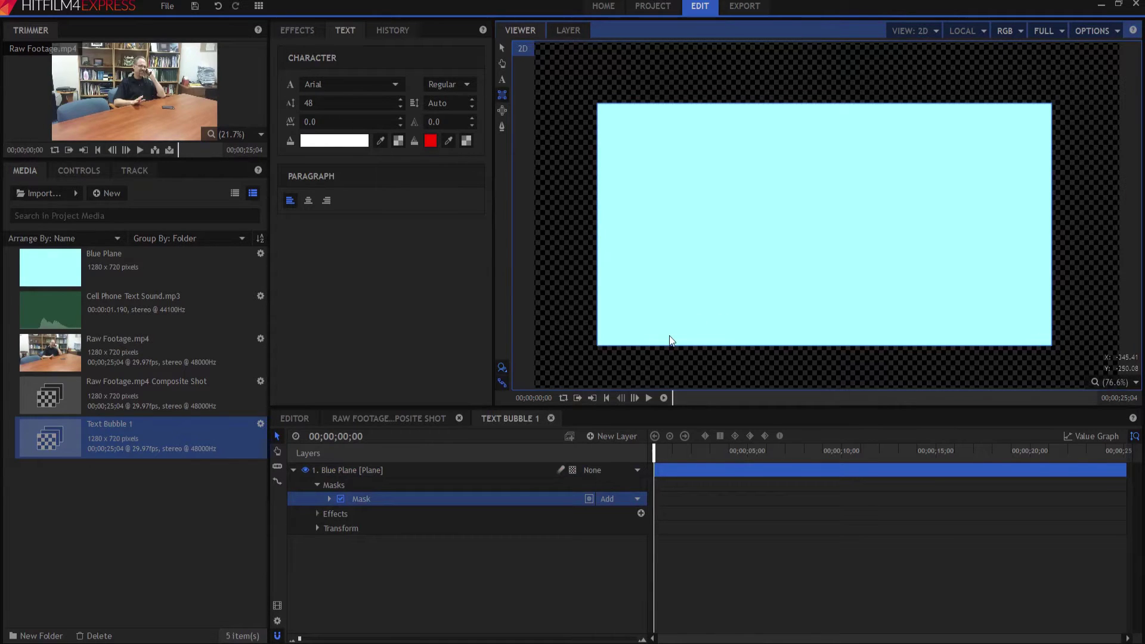
{"action": "left_click", "coordinate": [329, 500]}
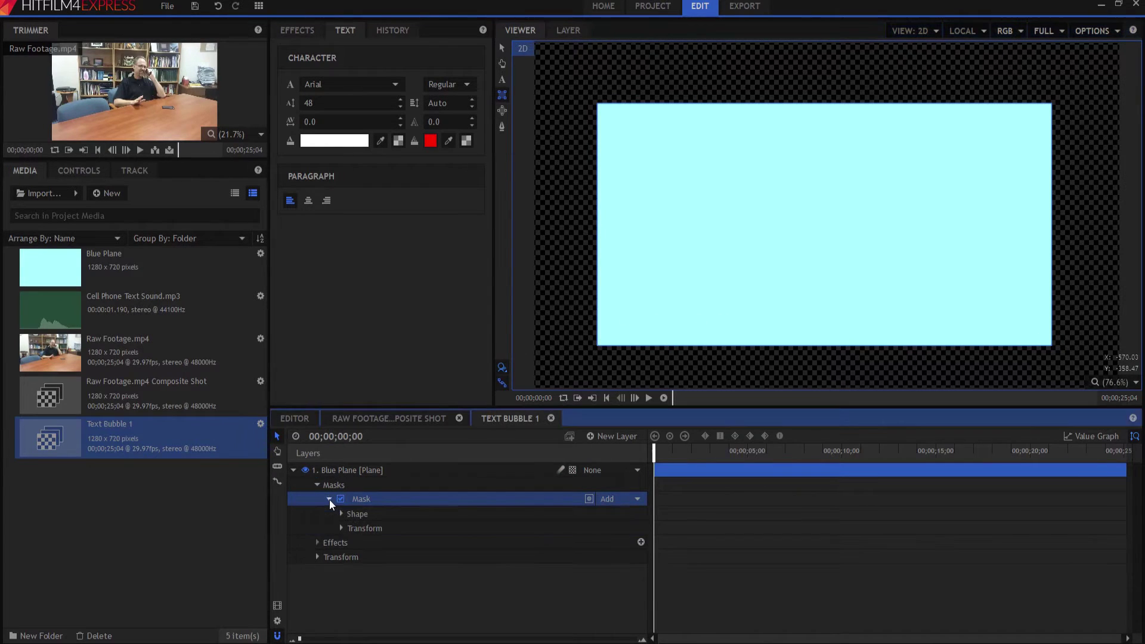
{"action": "left_click", "coordinate": [341, 514]}
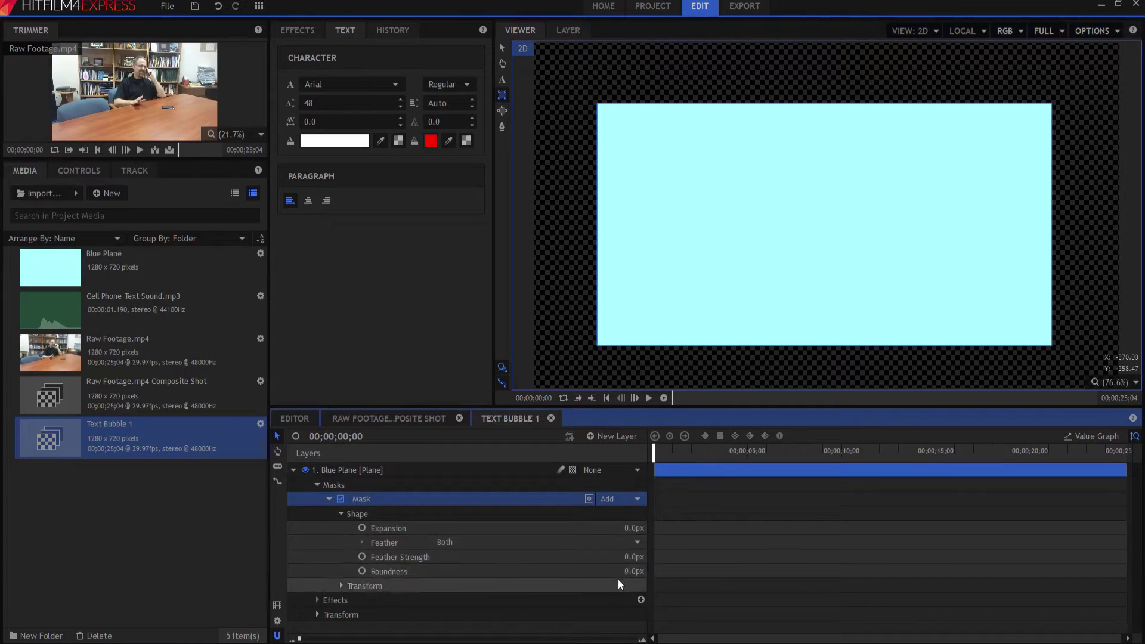
{"action": "mouse_move", "coordinate": [630, 570]}
{"action": "left_mouse_down"}
{"action": "mouse_move", "coordinate": [659, 569]}
{"action": "mouse_move", "coordinate": [631, 570]}
{"action": "left_mouse_up"}
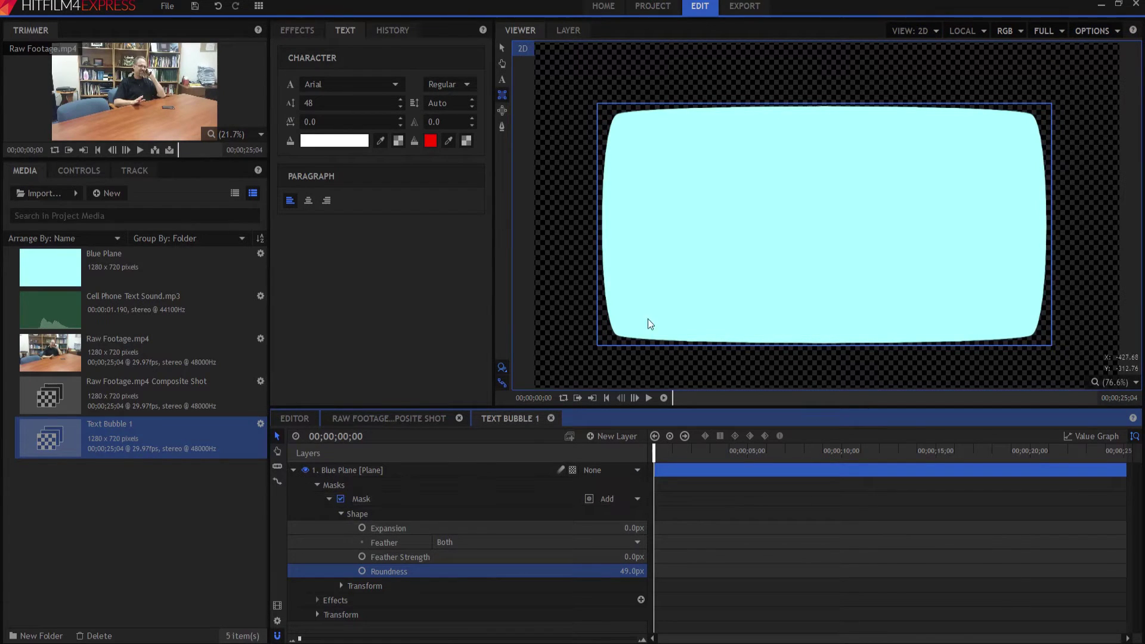
Step: Draw a triangular freehand mask on the Blue Plane as a speech tail pointing outward from the bubble's lower-left corner
{"action": "left_click", "coordinate": [339, 485]}
{"action": "left_click", "coordinate": [503, 127]}
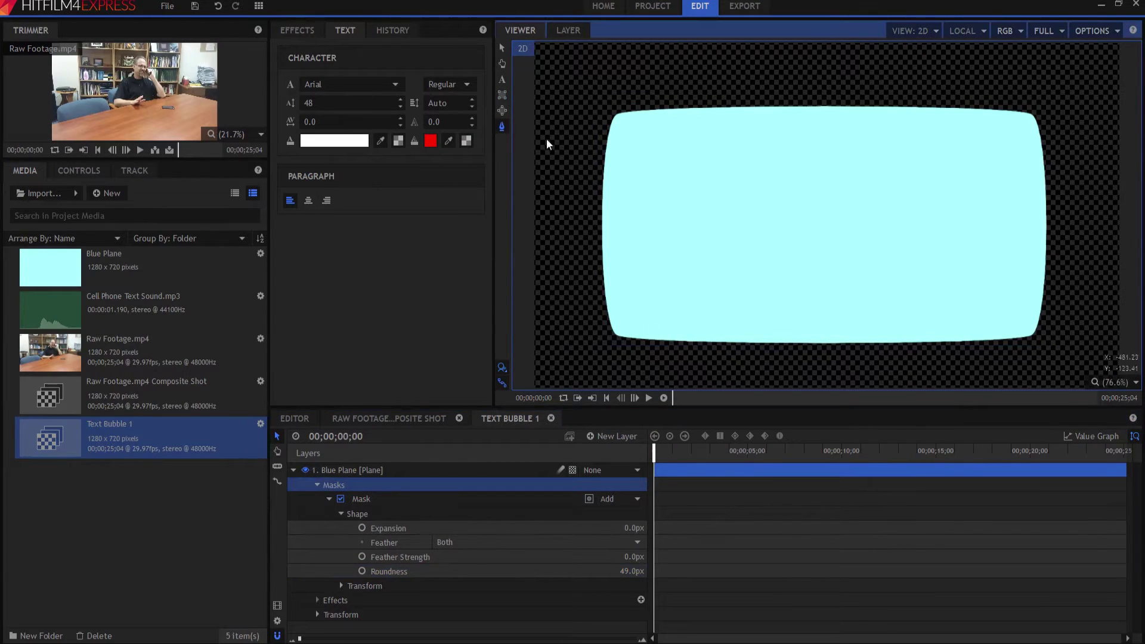
{"action": "left_click", "coordinate": [685, 341]}
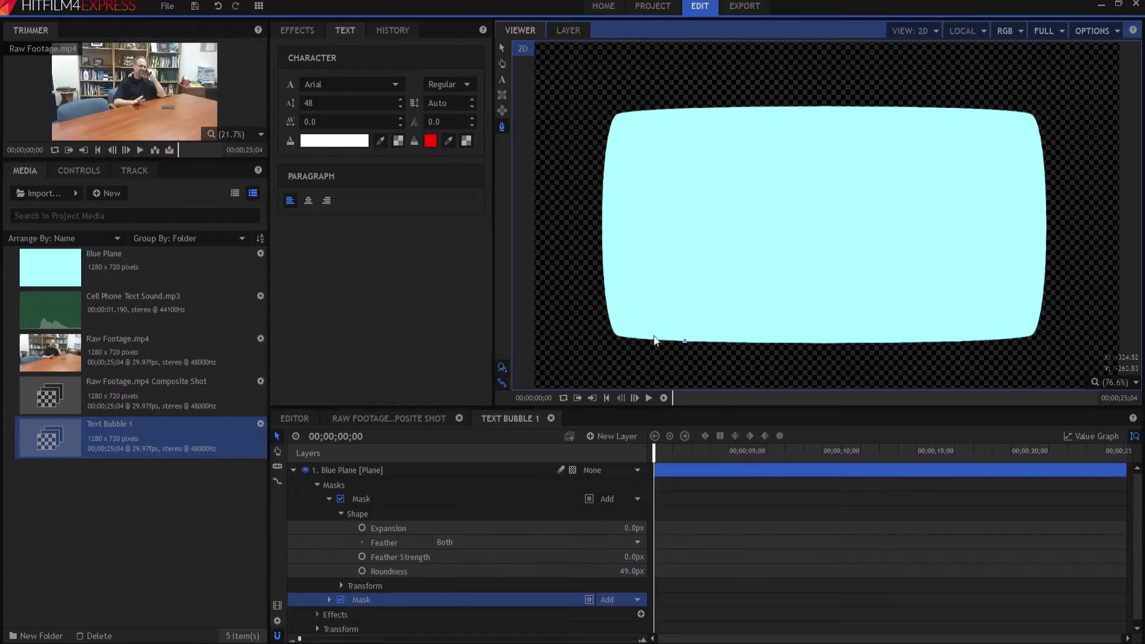
{"action": "left_click", "coordinate": [560, 336]}
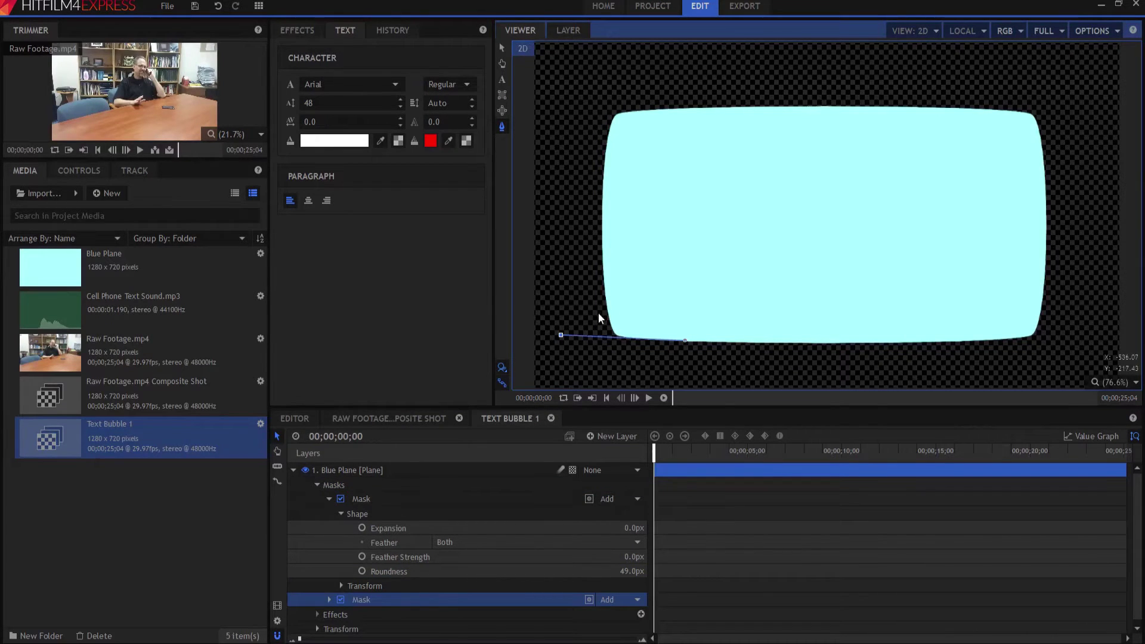
{"action": "left_click", "coordinate": [667, 291]}
{"action": "left_click", "coordinate": [685, 341]}
{"action": "left_click", "coordinate": [317, 485]}
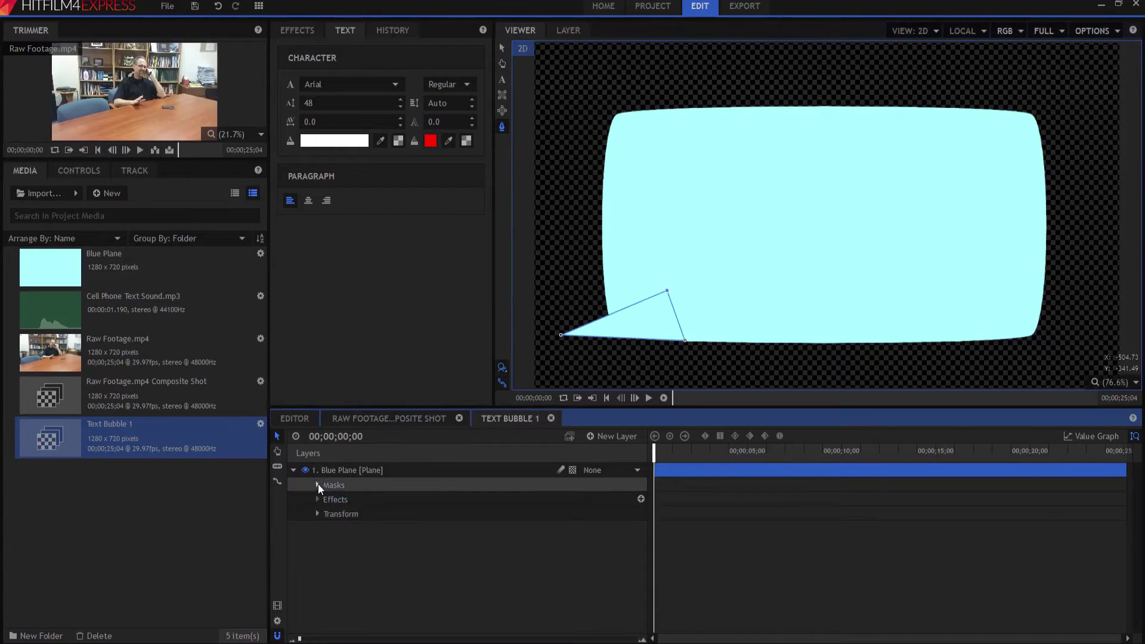
{"action": "left_click", "coordinate": [407, 529]}
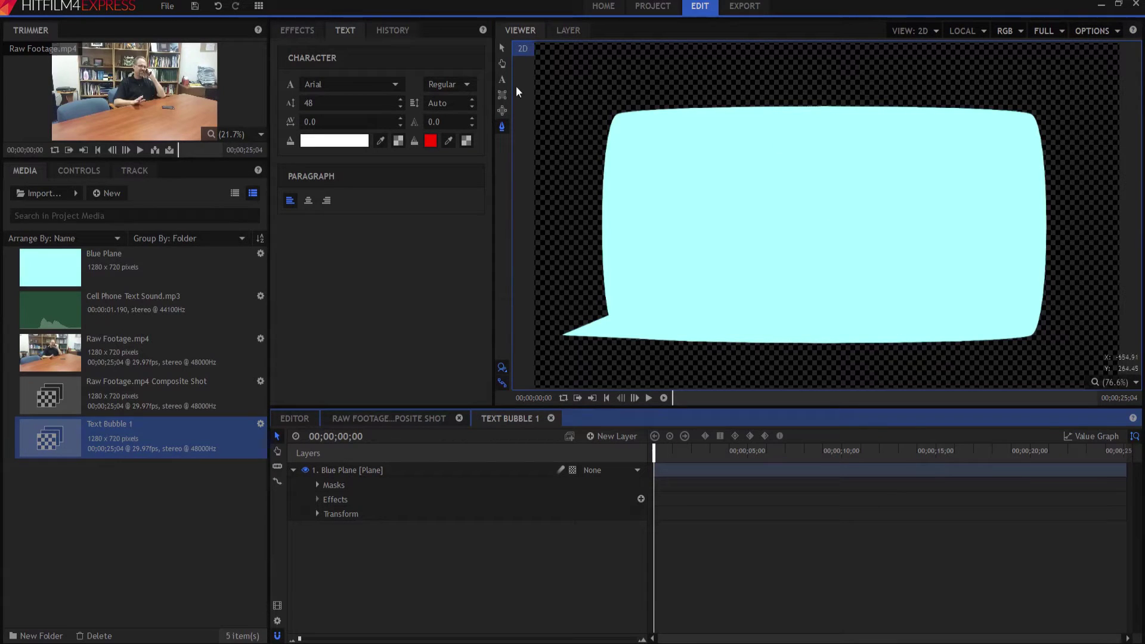
Step: Draw a text box filling the inside of the bubble and set its text color to black and size to 40
{"action": "left_click", "coordinate": [502, 78]}
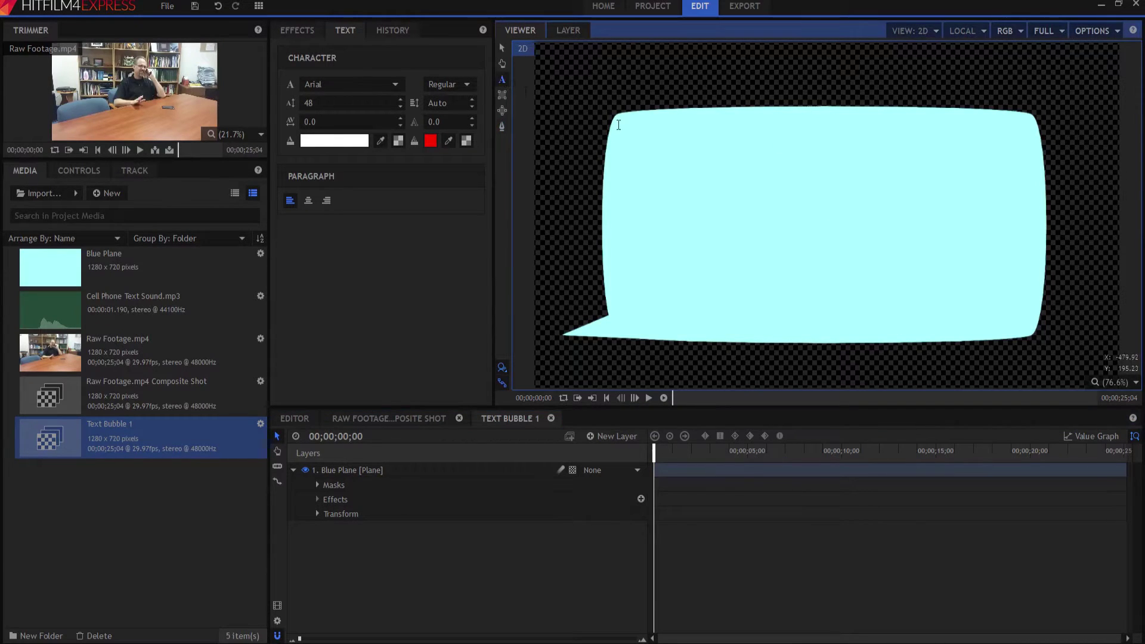
{"action": "left_click_drag", "start_coordinate": [620, 127], "coordinate": [1027, 331]}
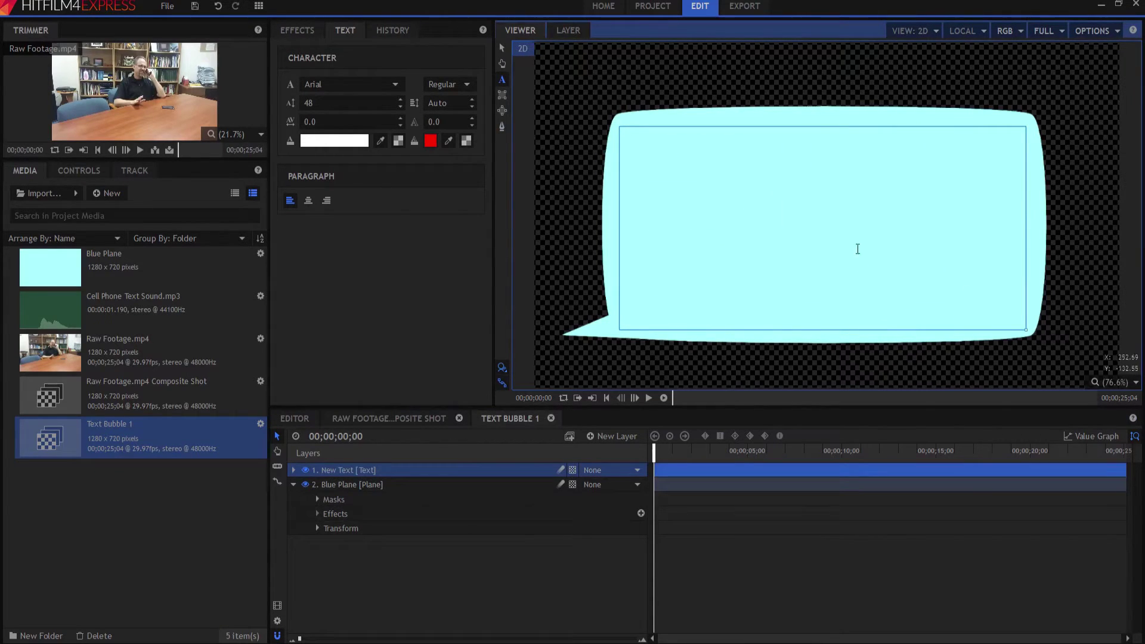
{"action": "left_click", "coordinate": [310, 144]}
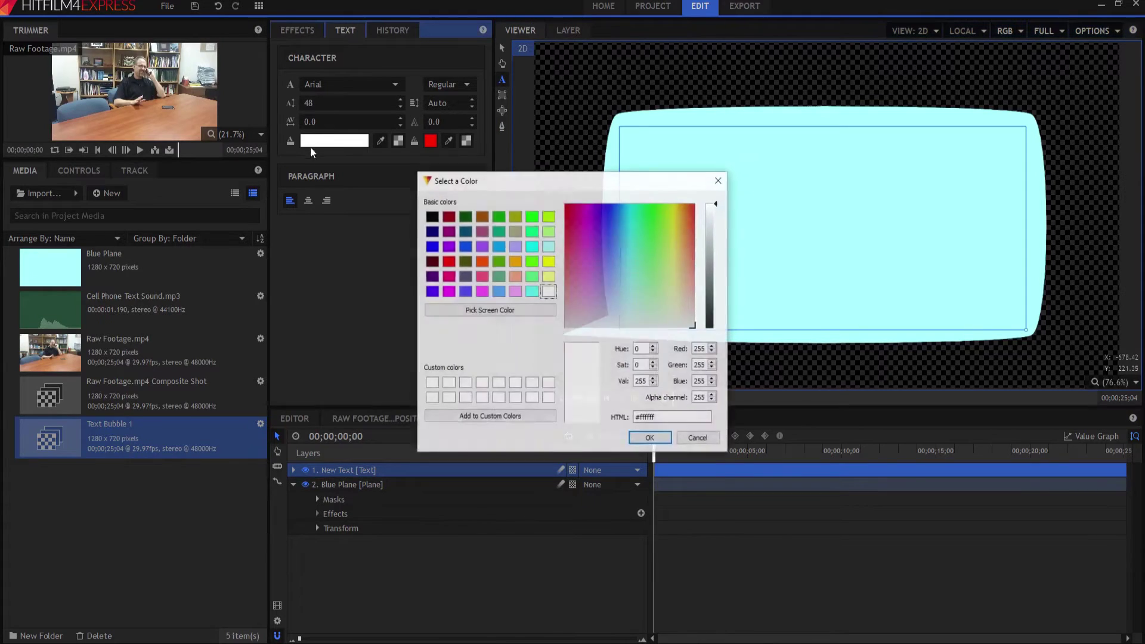
{"action": "left_click", "coordinate": [431, 219]}
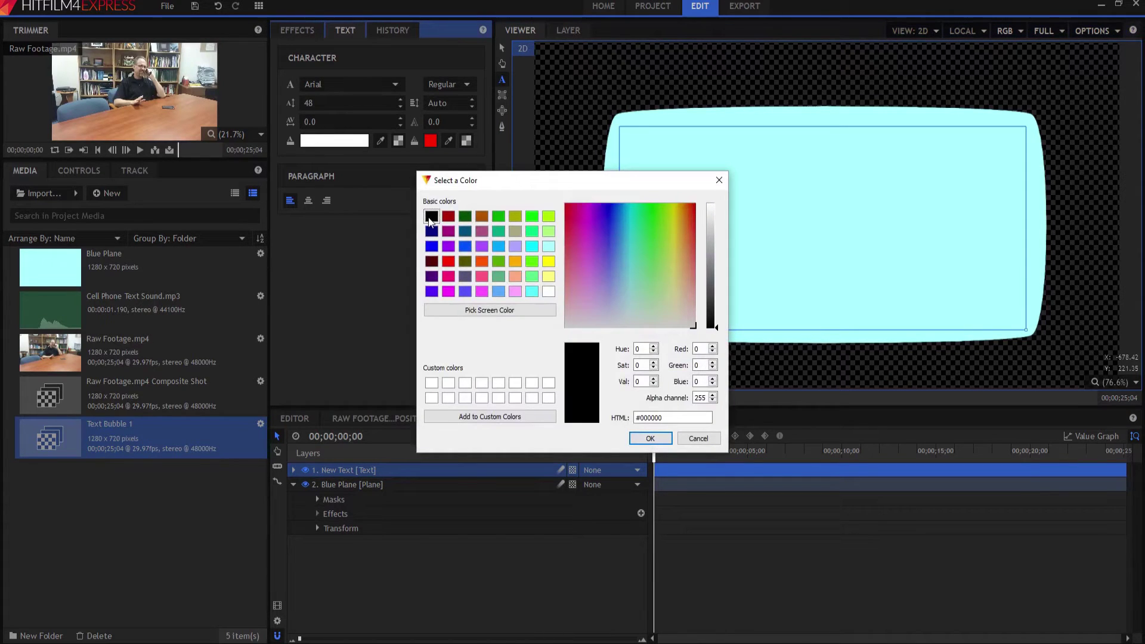
{"action": "left_click", "coordinate": [650, 438]}
{"action": "double_click", "coordinate": [312, 104]}
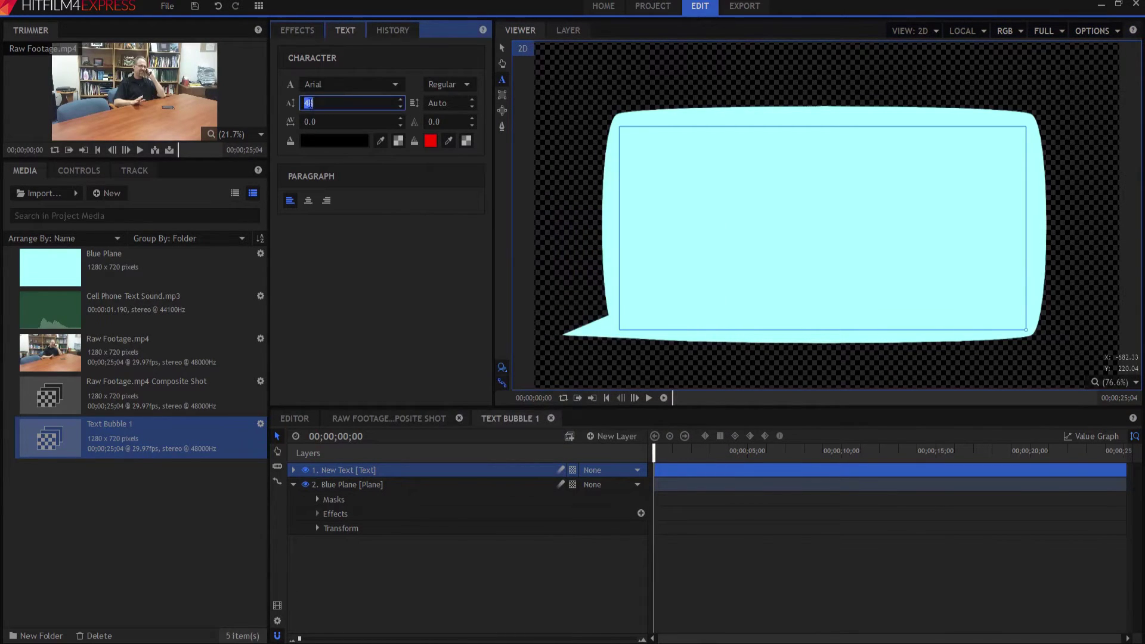
{"action": "type", "text": "40"}
Step: Enter the bubble's header line with the sender's first name, a colon and "Friday, September 30, 2016 - 2:12pm"
{"action": "left_click", "coordinate": [644, 151]}
{"action": "type", "text": "Sue"}
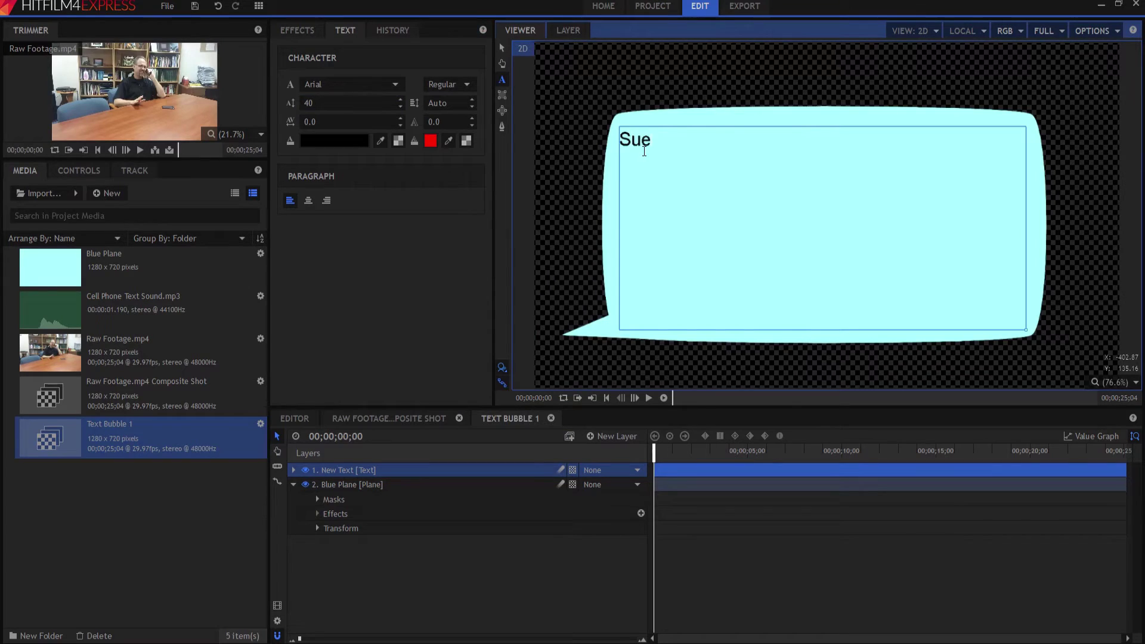
{"action": "type", "text": ": Friday, D"}
{"action": "key", "text": "BackSpace"}
{"action": "type", "text": "September 30, 2017"}
{"action": "key", "text": "BackSpace"}
{"action": "type", "text": "6"}
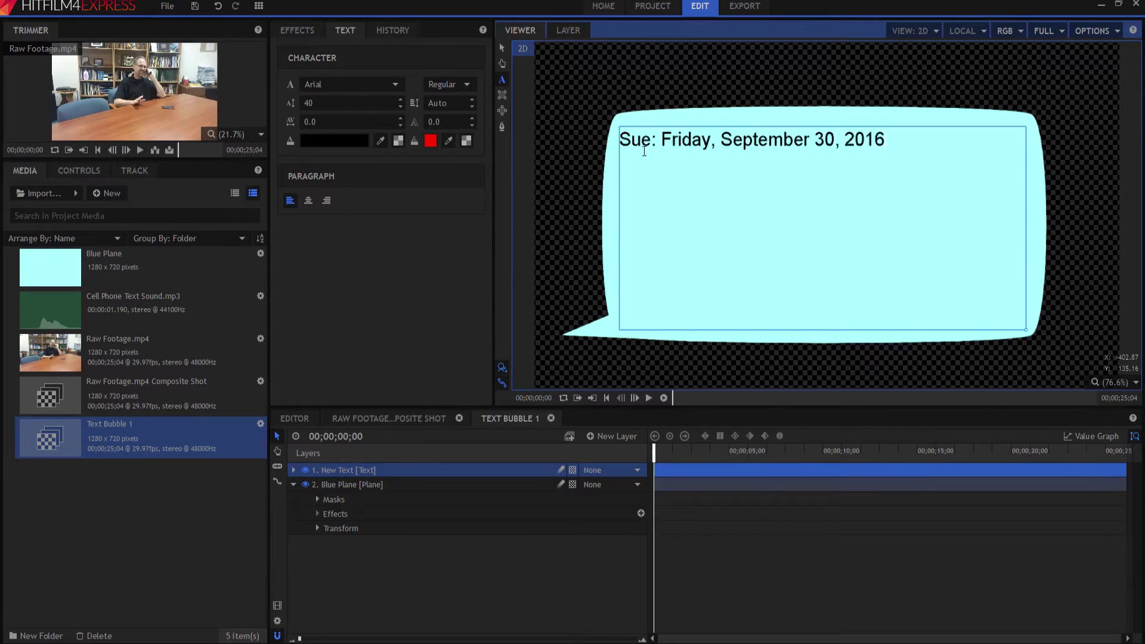
{"action": "type", "text": " - 2:12pm"}
Step: Set the text size to 80 and enter the message "When do you want to go out to dinner tonight?" below the header line
{"action": "double_click", "coordinate": [328, 101]}
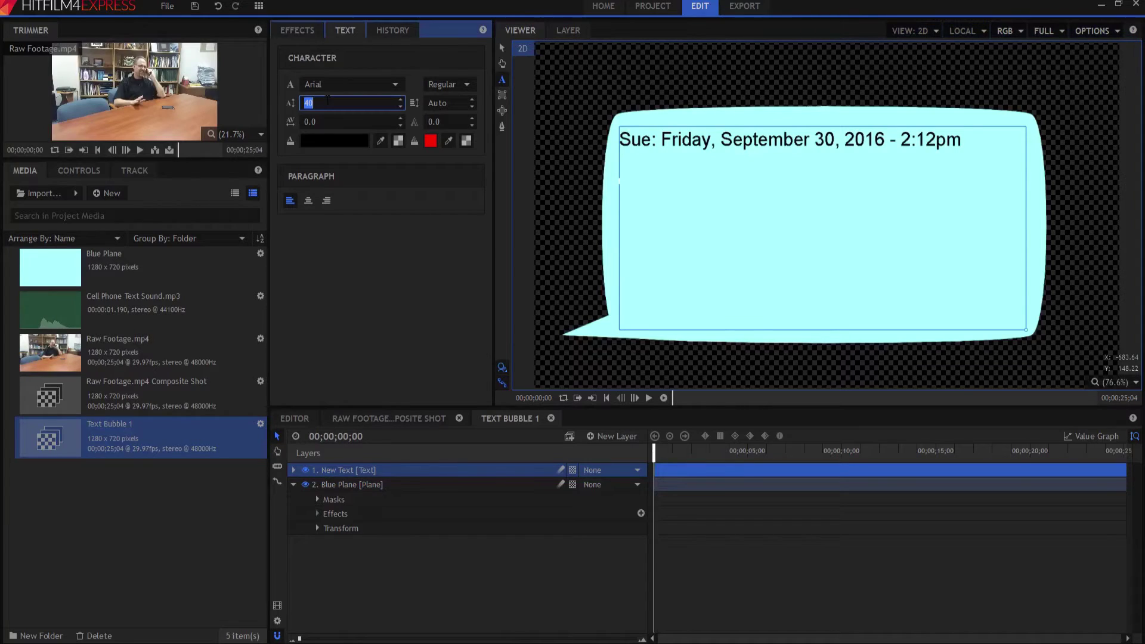
{"action": "type", "text": "80"}
{"action": "key", "text": "Return"}
{"action": "type", "text": "W"}
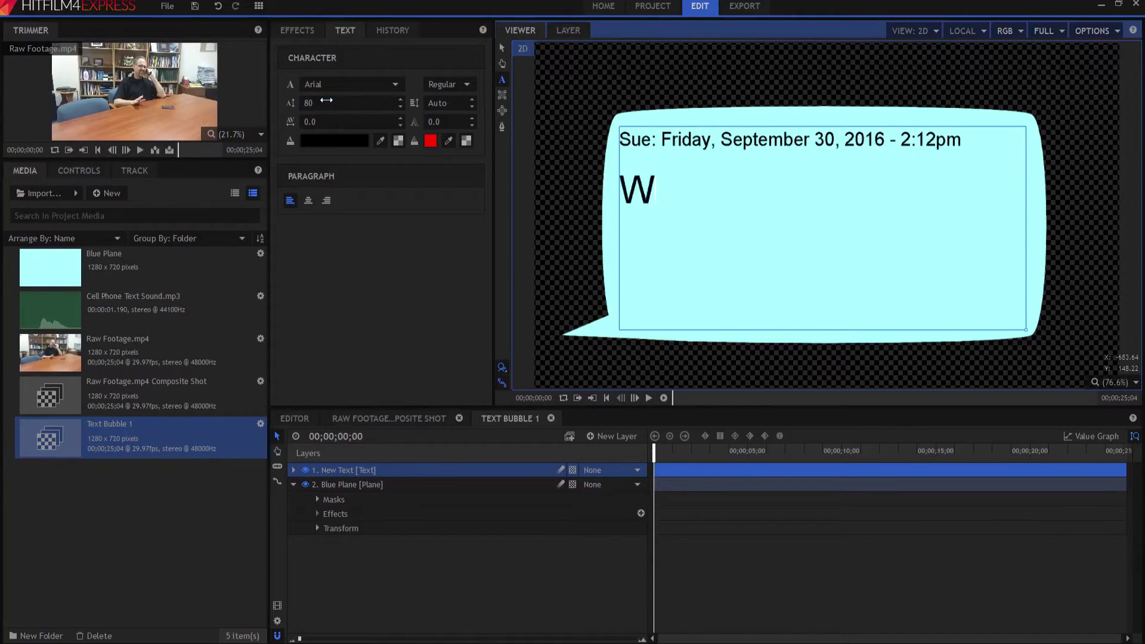
{"action": "type", "text": "hen do you wan"}
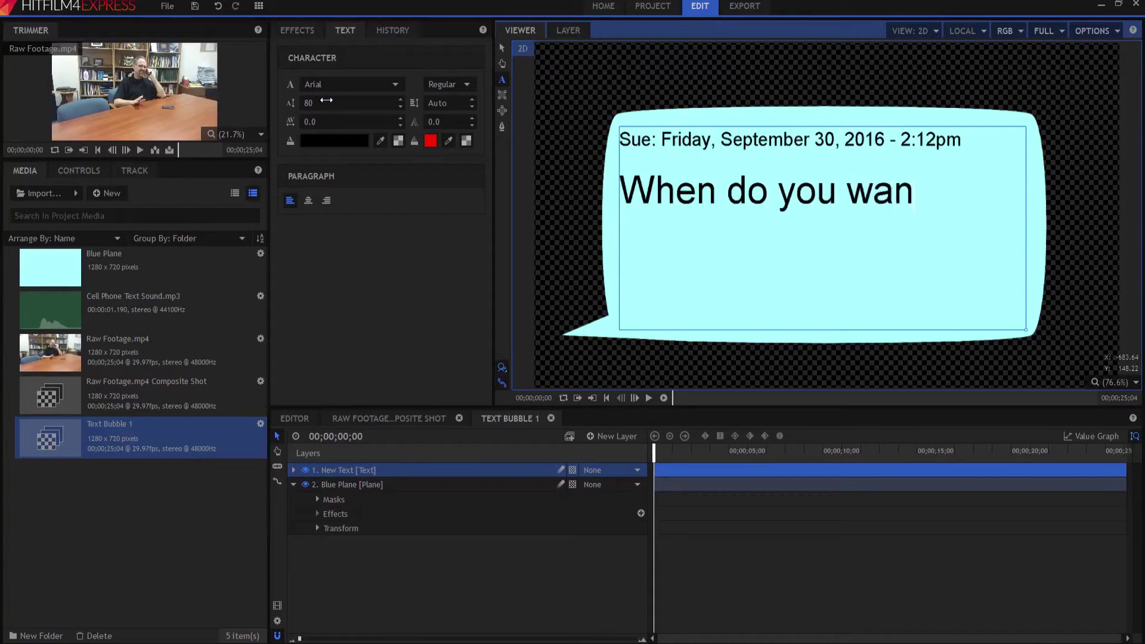
{"action": "type", "text": "t to have"}
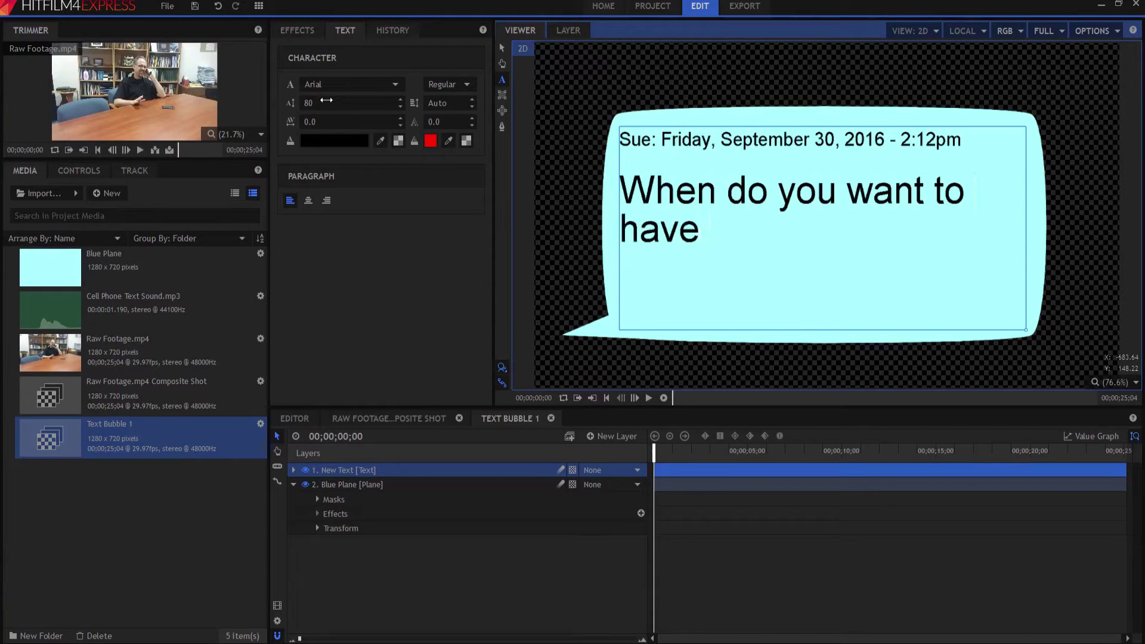
{"action": "key", "text": "BackSpace"}
{"action": "key", "text": "BackSpace"}
{"action": "key", "text": "BackSpace"}
{"action": "key", "text": "BackSpace"}
{"action": "key", "text": "BackSpace"}
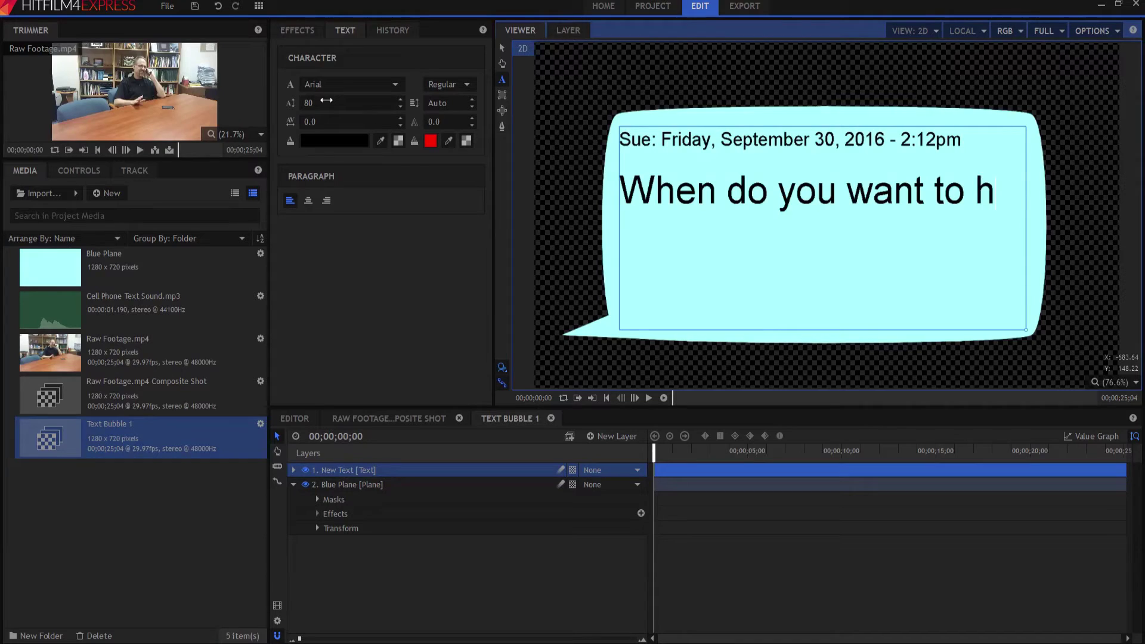
{"action": "type", "text": "go out to "}
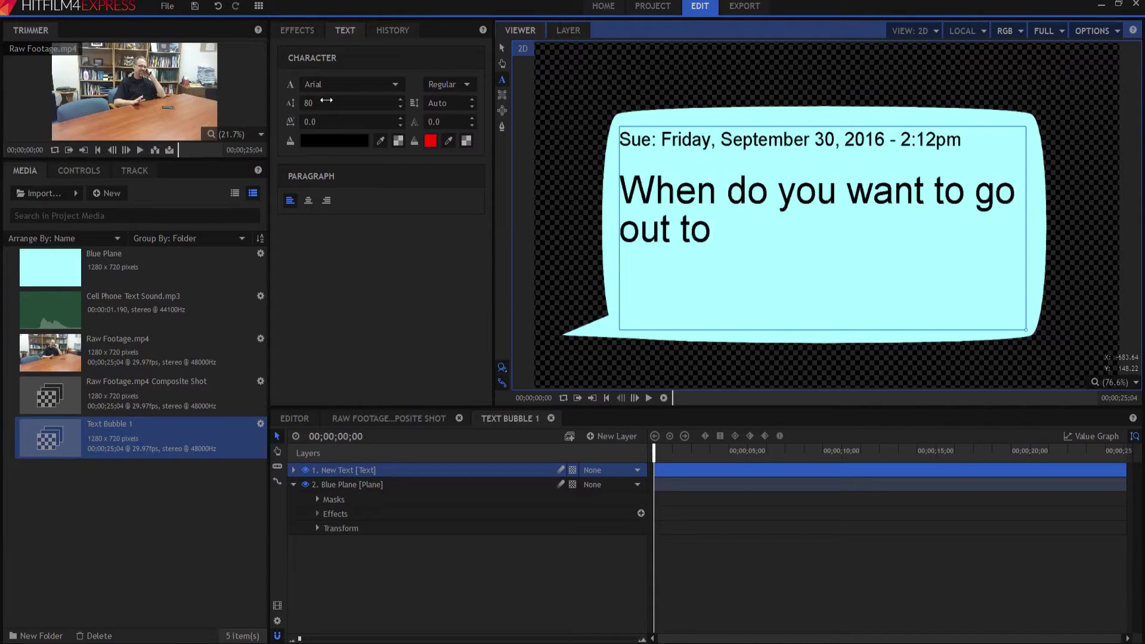
{"action": "type", "text": "dinner "}
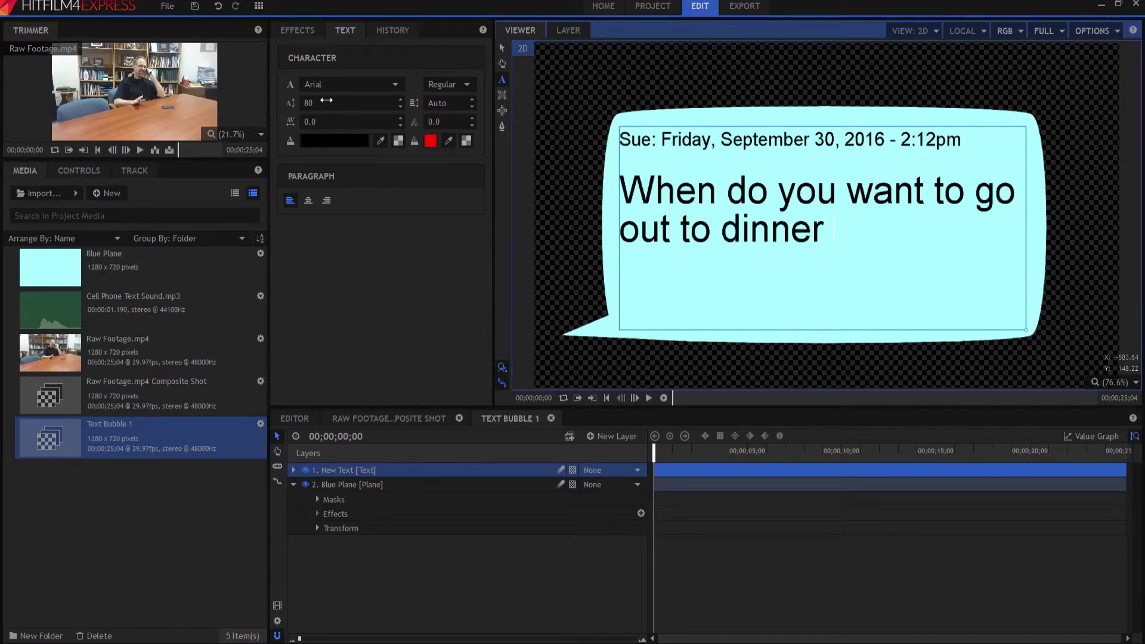
{"action": "type", "text": "tonight?"}
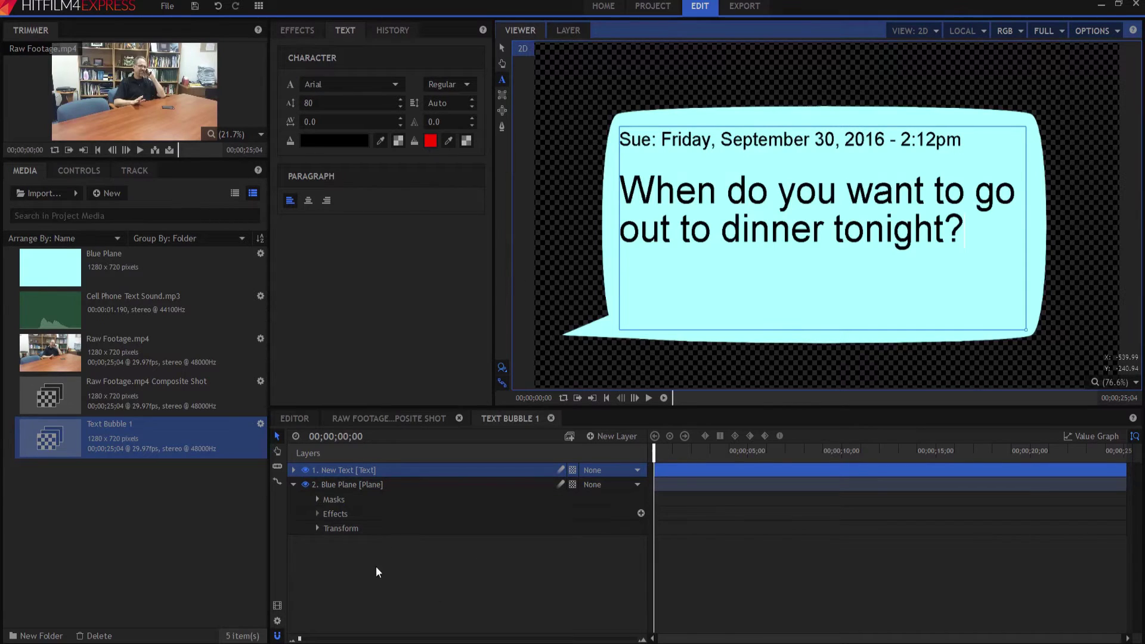
{"action": "left_click", "coordinate": [501, 48]}
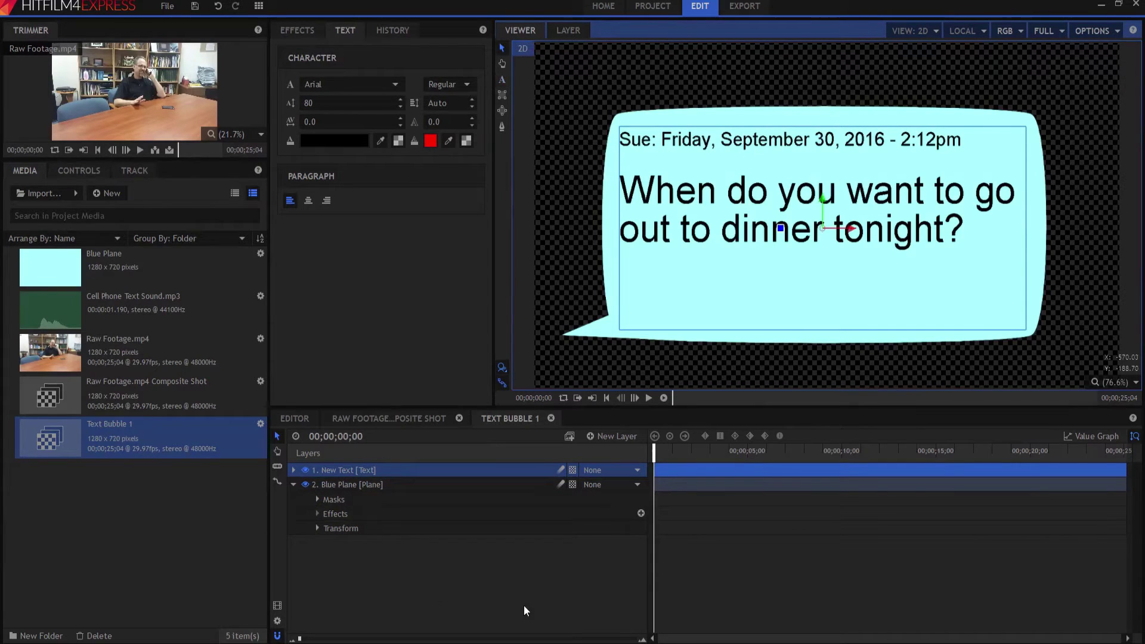
{"action": "left_click", "coordinate": [527, 564]}
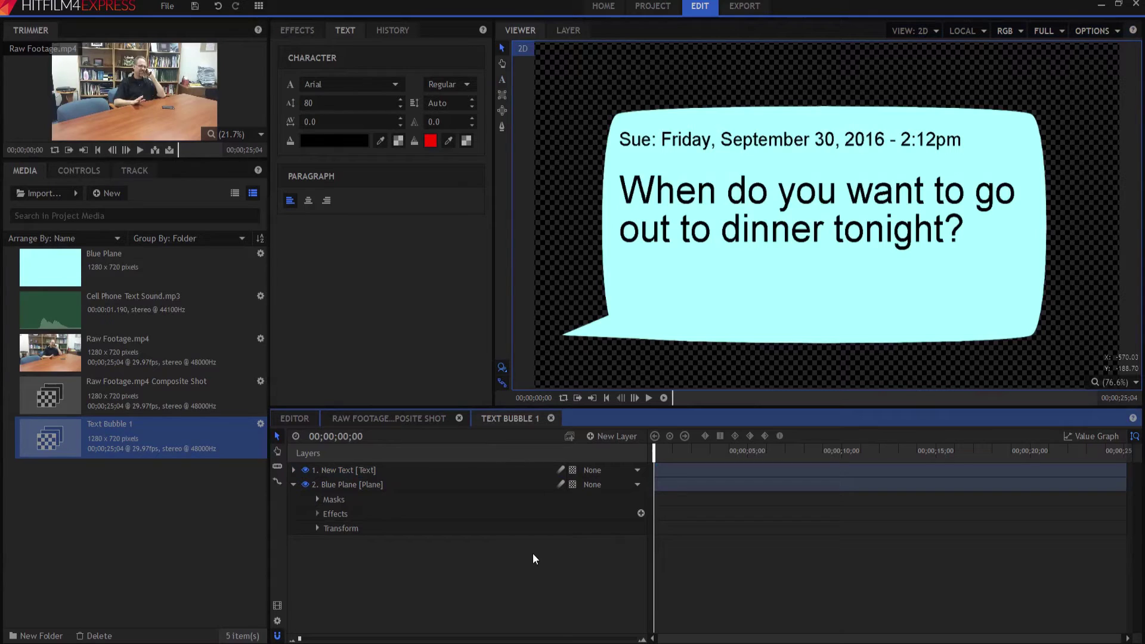
Step: Duplicate the Text Bubble 1 composite shot and rename the copy "Text Bubble 3"
{"action": "left_click", "coordinate": [84, 439]}
{"action": "right_click", "coordinate": [84, 430]}
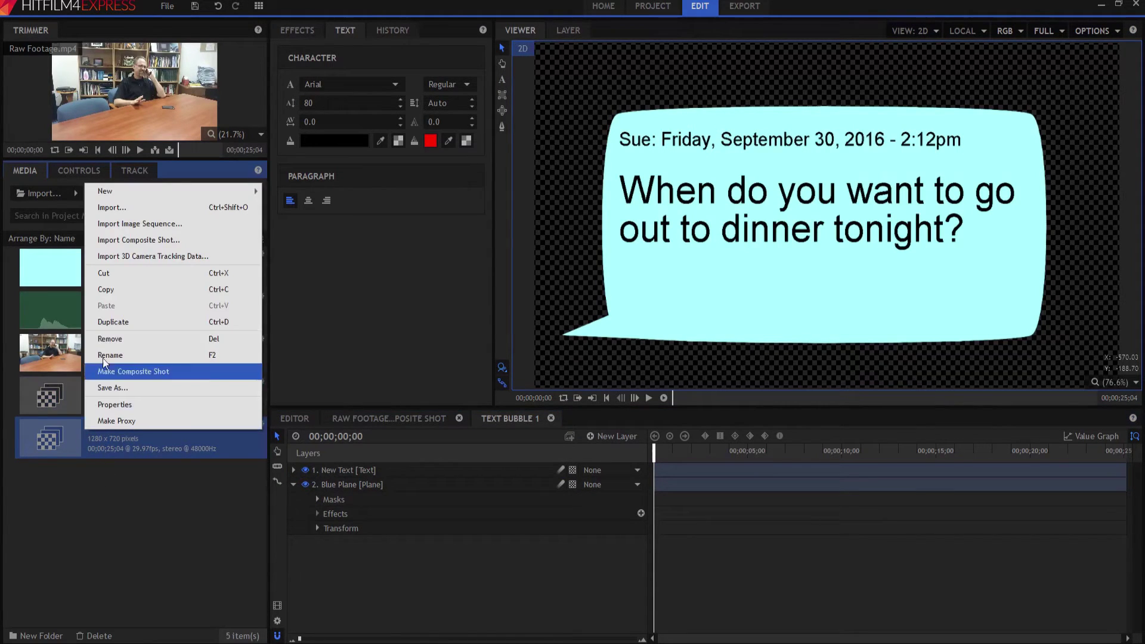
{"action": "left_click", "coordinate": [111, 319]}
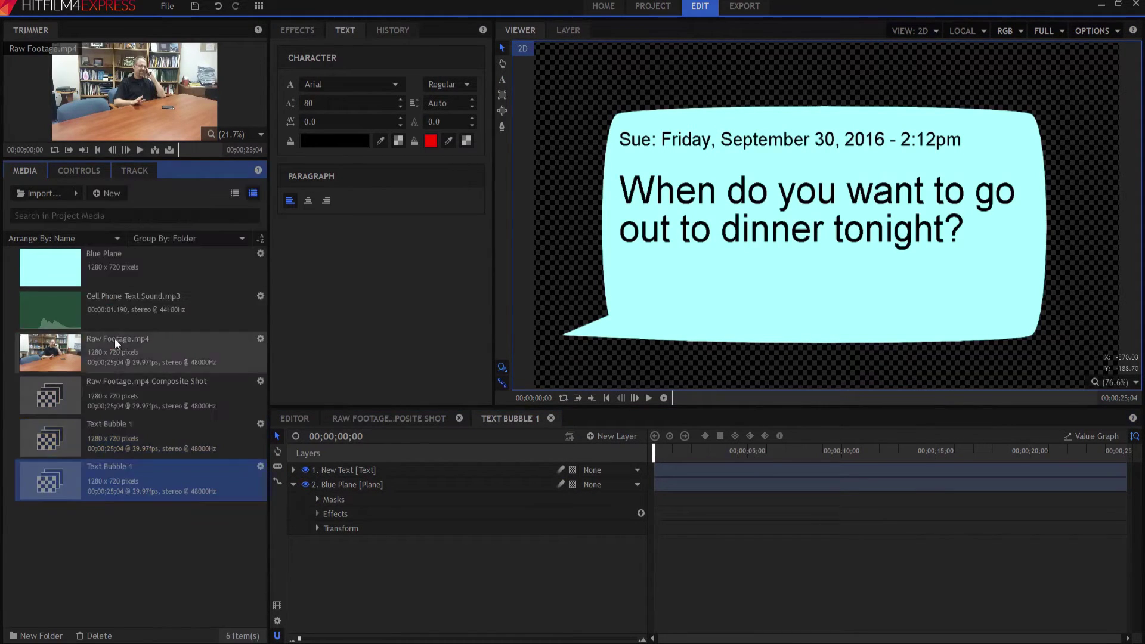
{"action": "left_click", "coordinate": [141, 470]}
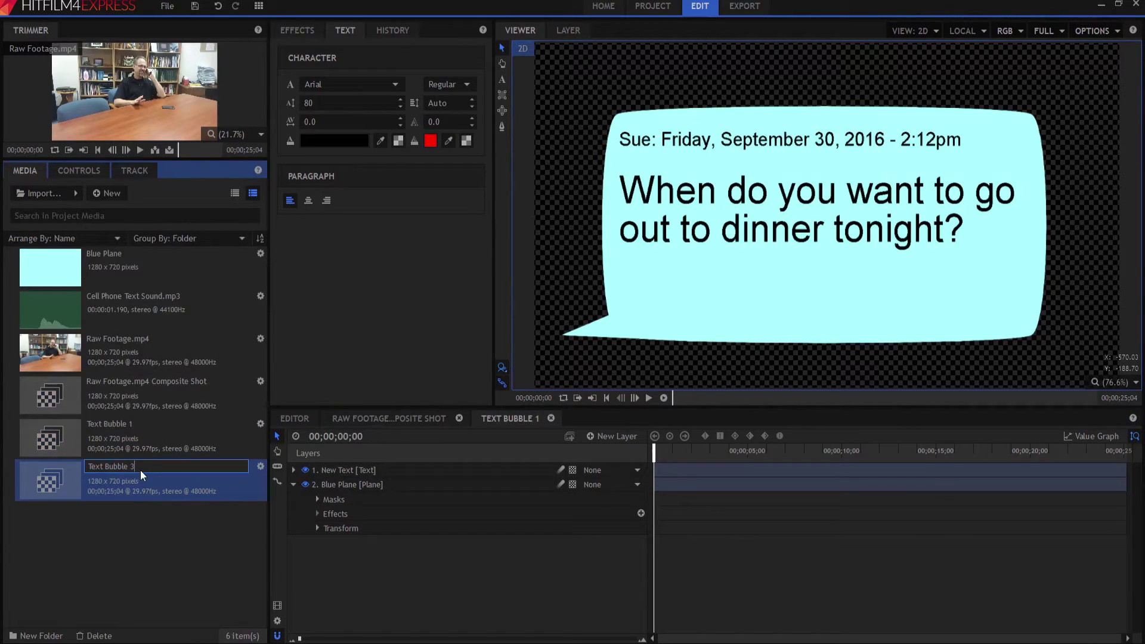
{"action": "key", "text": "Return"}
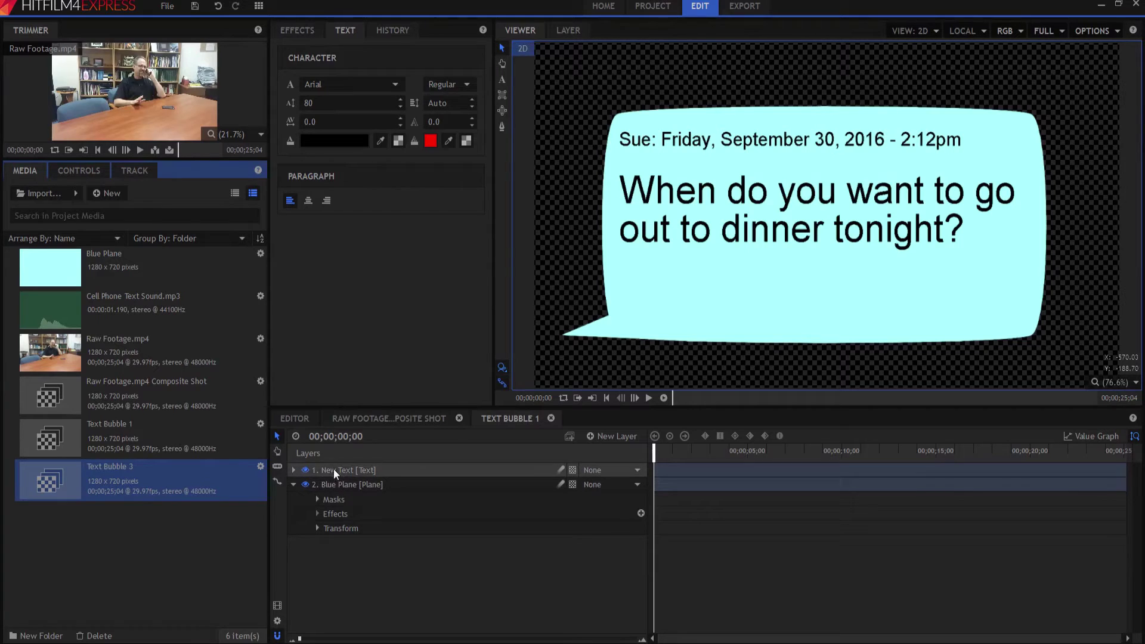
Step: Open Text Bubble 3 and replace its message text with "Sounds good!", keeping the header line
{"action": "double_click", "coordinate": [125, 482]}
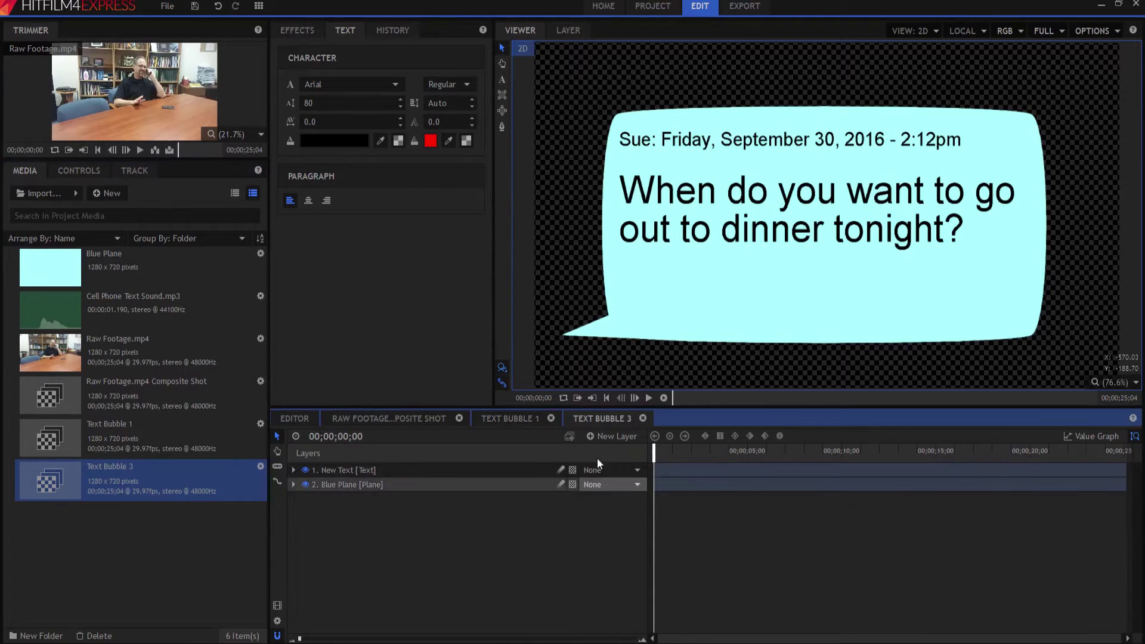
{"action": "left_click", "coordinate": [339, 470]}
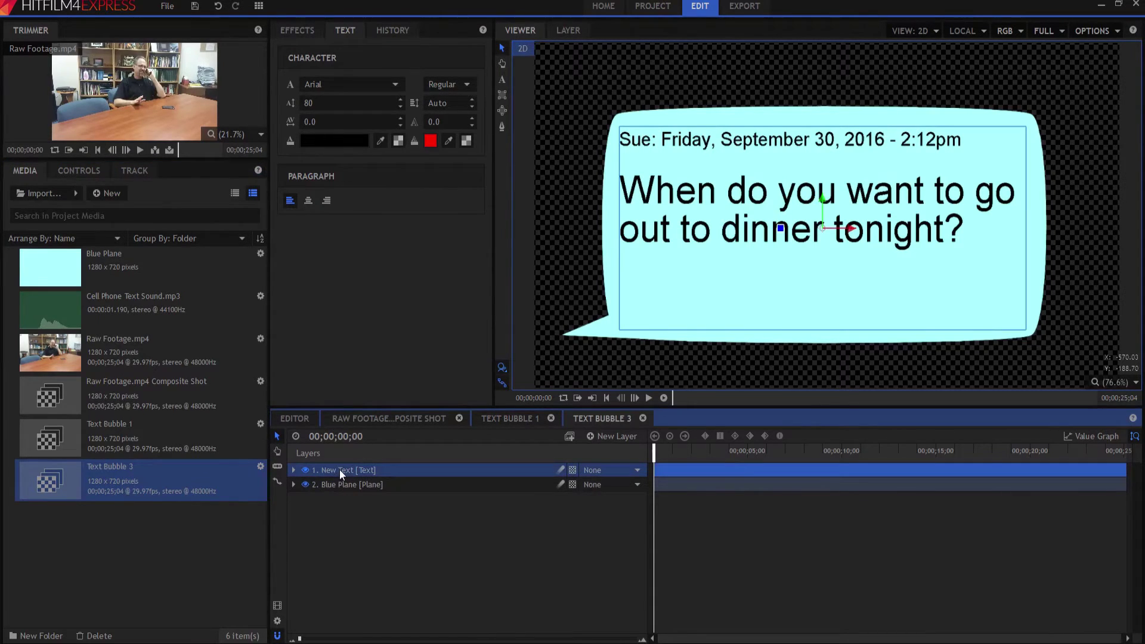
{"action": "left_click", "coordinate": [503, 78]}
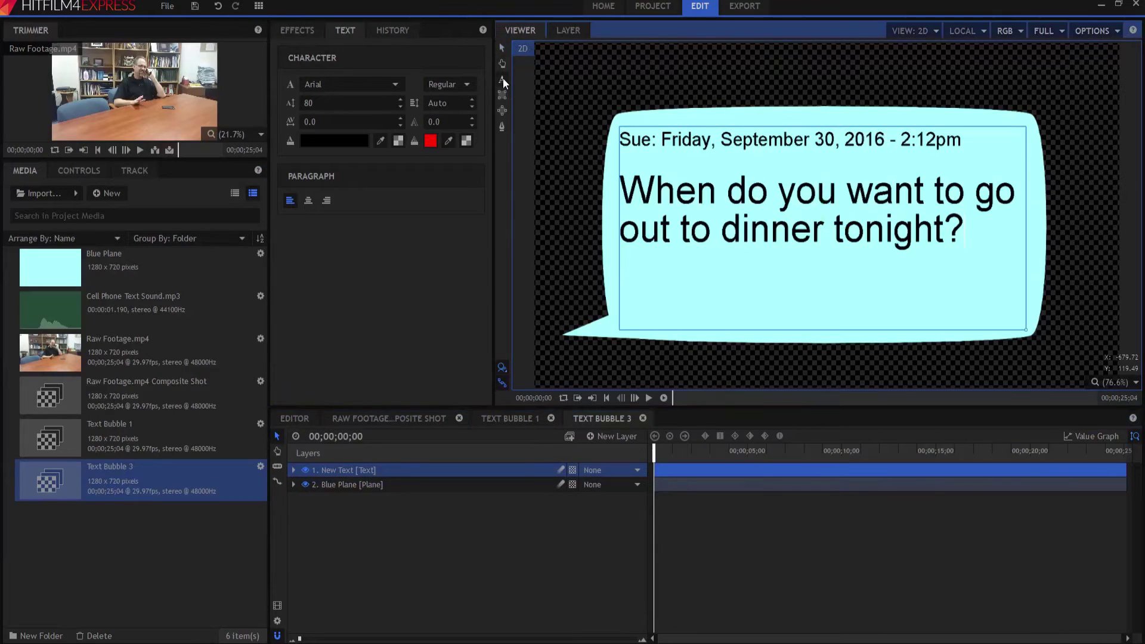
{"action": "left_click_drag", "start_coordinate": [619, 192], "coordinate": [967, 220]}
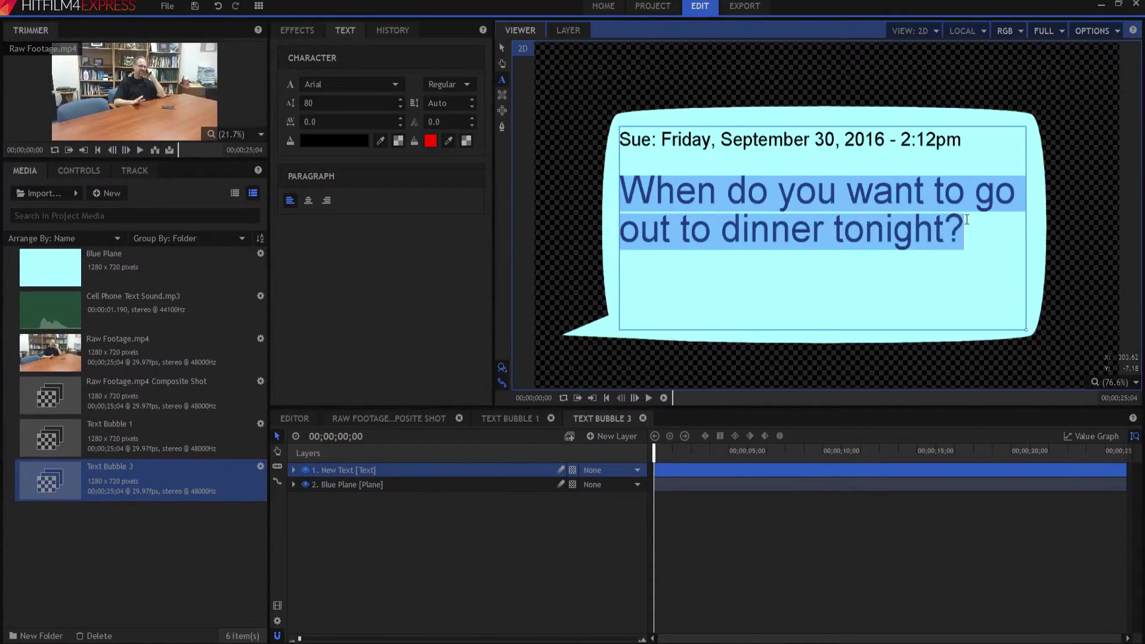
{"action": "type", "text": "Soun"}
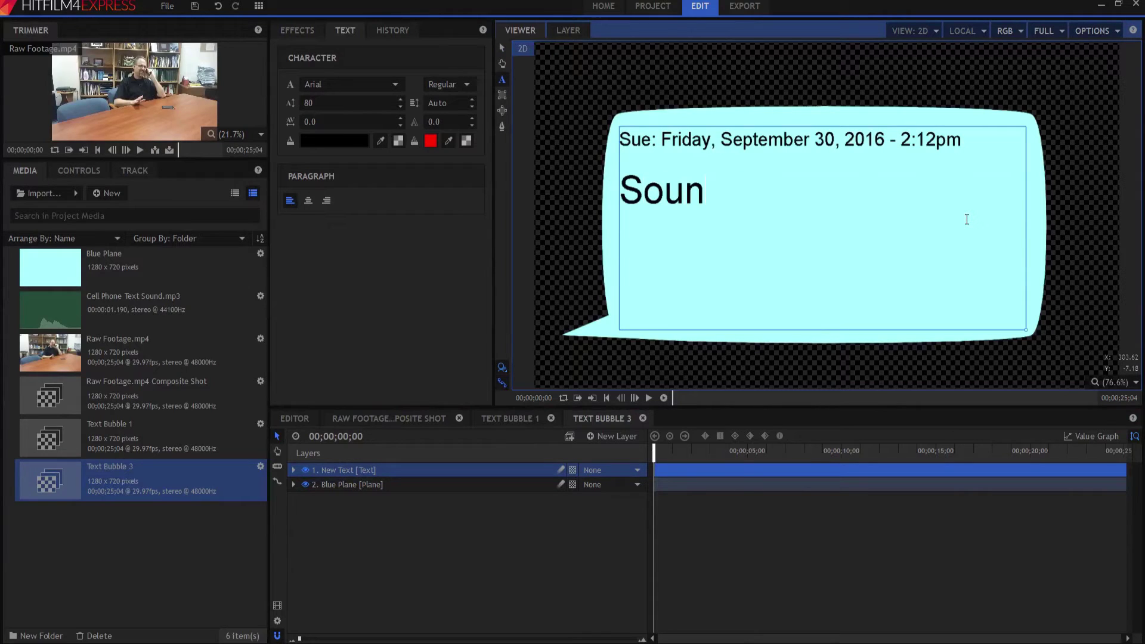
{"action": "type", "text": "ds good!"}
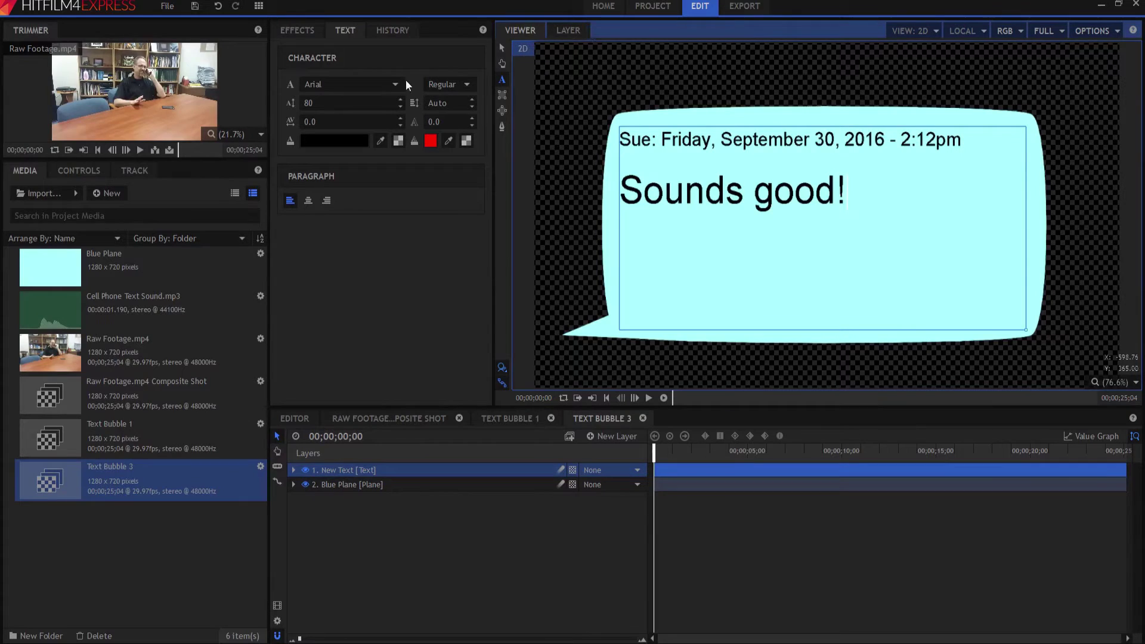
{"action": "left_click", "coordinate": [503, 48]}
{"action": "left_click", "coordinate": [432, 550]}
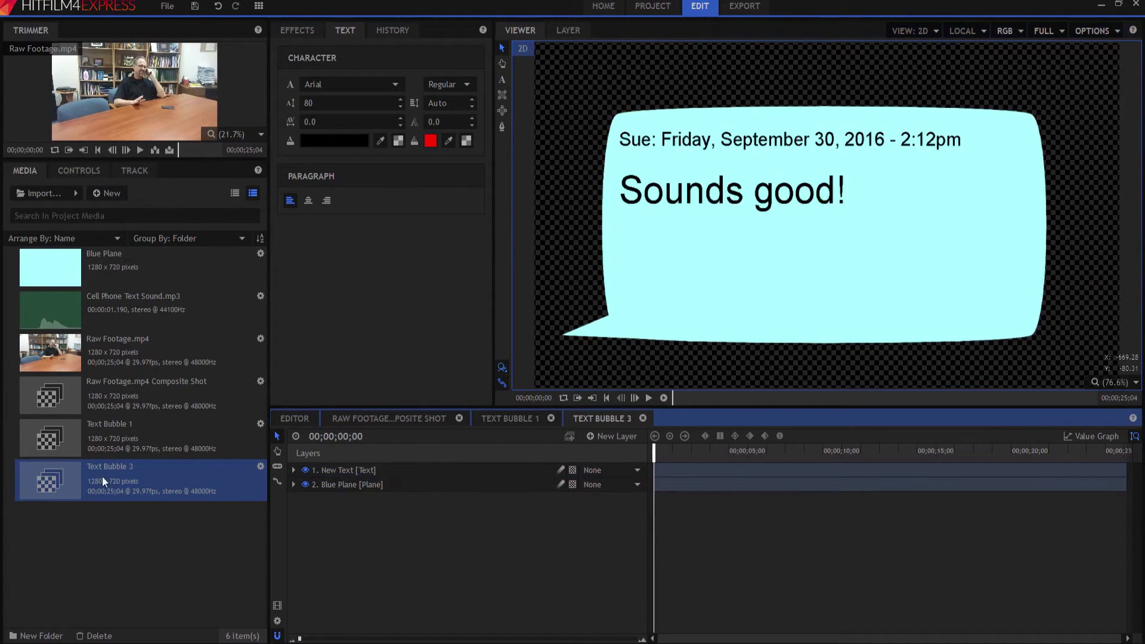
Step: Duplicate the Text Bubble 1 composite shot again and open the new copy
{"action": "left_click", "coordinate": [86, 433]}
{"action": "right_click", "coordinate": [86, 425]}
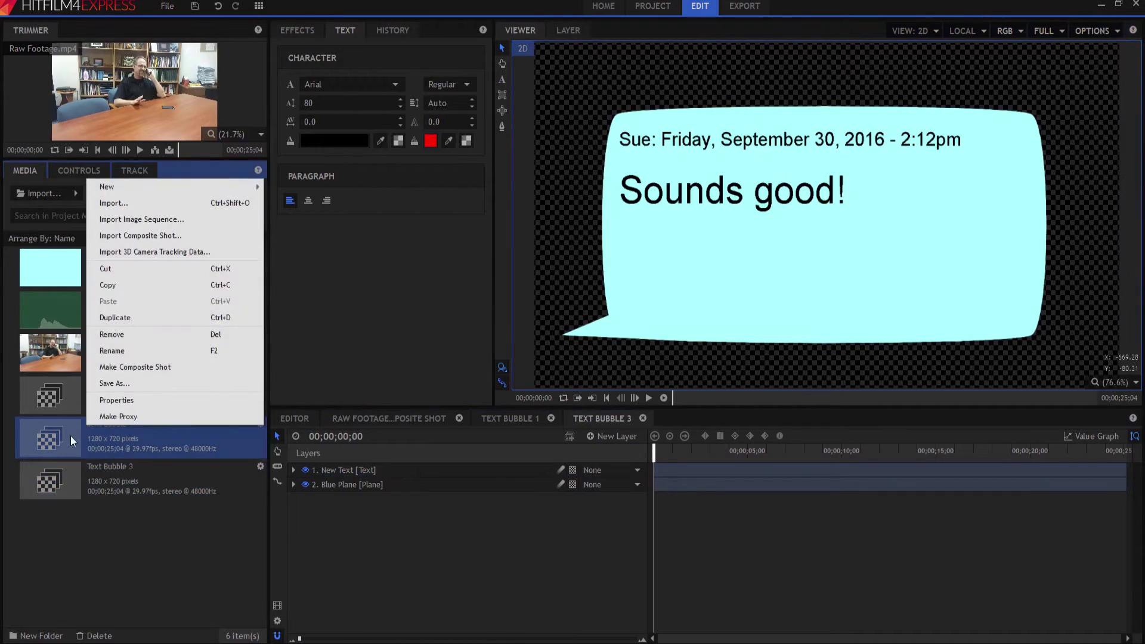
{"action": "left_click", "coordinate": [123, 317]}
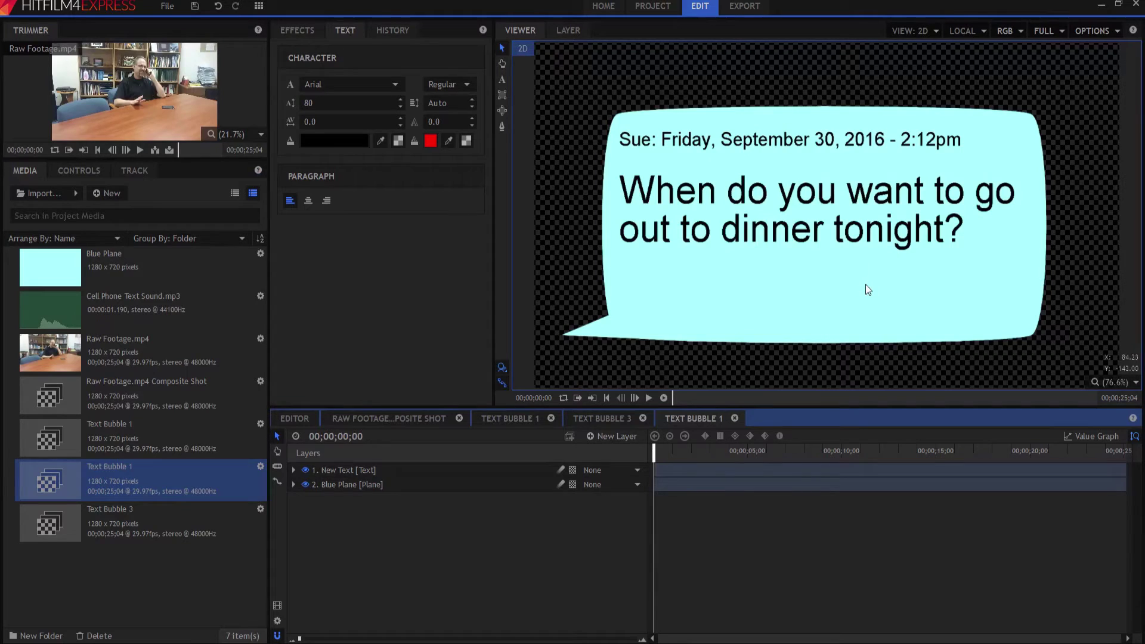
Step: Add a white plane named "Whie Plane" to the copied shot and place it between the text layer and the Blue Plane
{"action": "left_click", "coordinate": [614, 437]}
{"action": "left_click", "coordinate": [606, 452]}
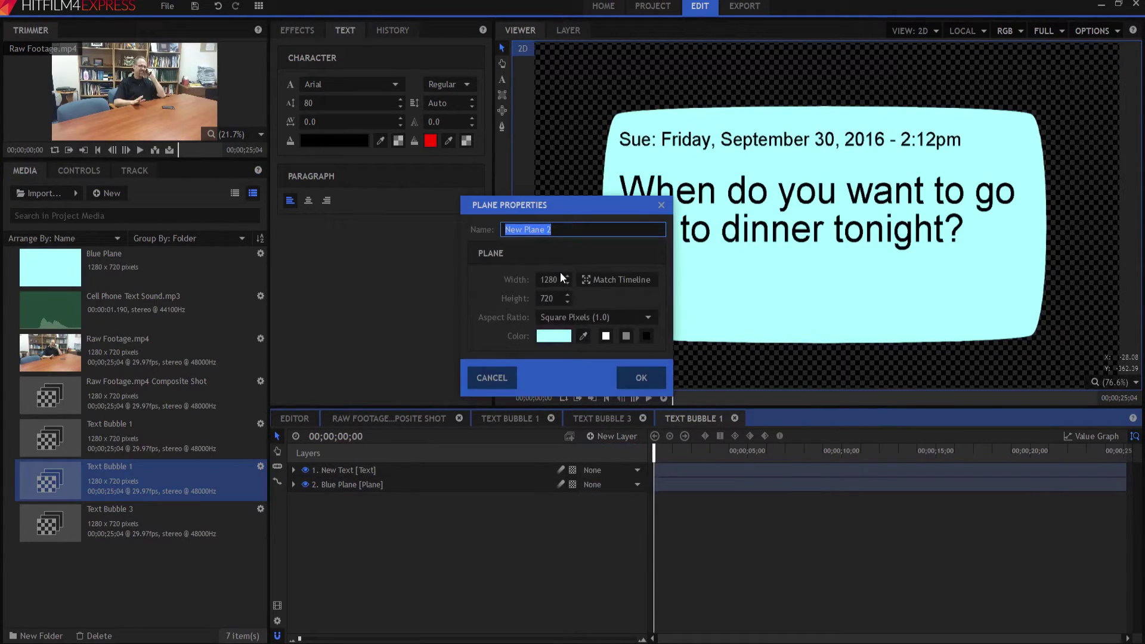
{"action": "type", "text": "Whie Plane"}
{"action": "left_click", "coordinate": [606, 337]}
{"action": "left_click", "coordinate": [645, 374]}
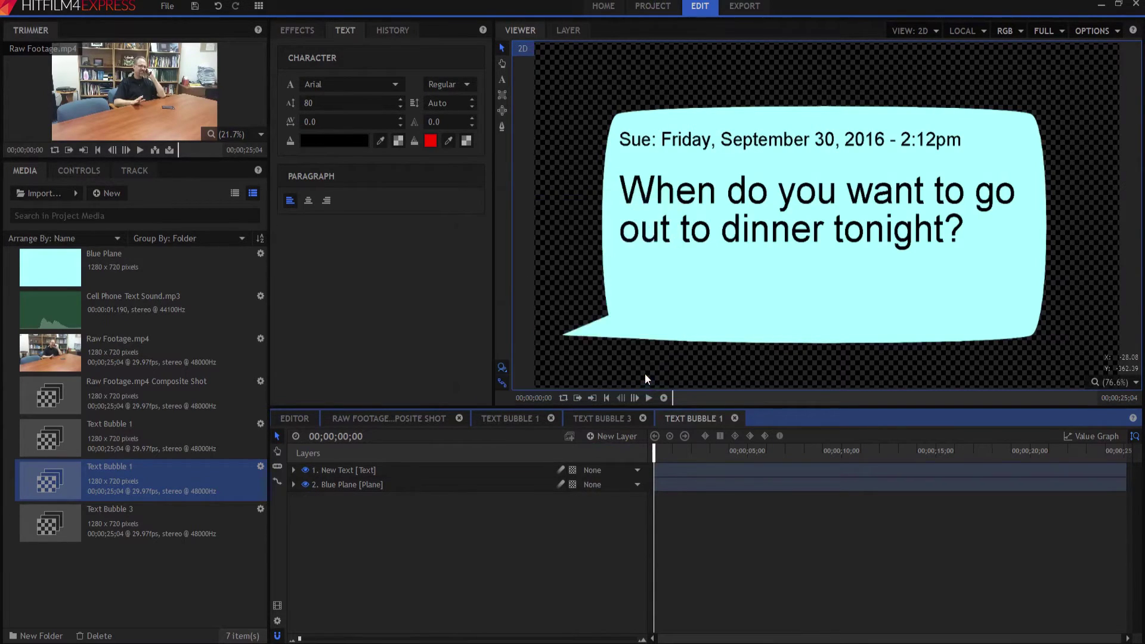
{"action": "left_click_drag", "start_coordinate": [376, 469], "coordinate": [385, 489]}
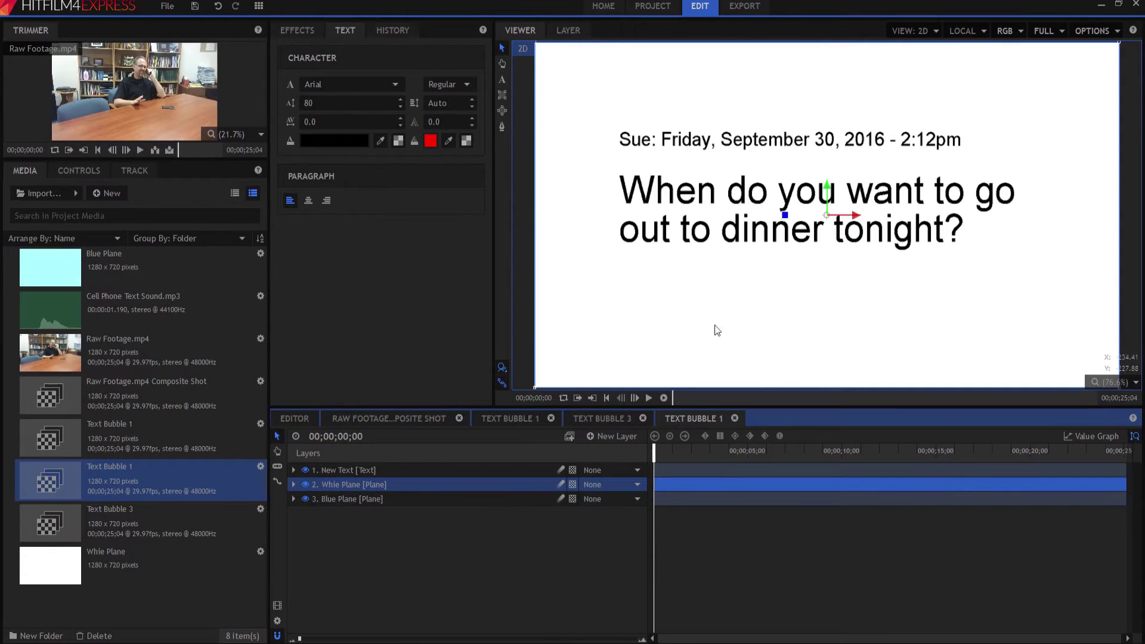
Step: Copy both masks from the Blue Plane and paste them onto the white plane layer
{"action": "left_click", "coordinate": [347, 500]}
{"action": "left_click", "coordinate": [292, 499]}
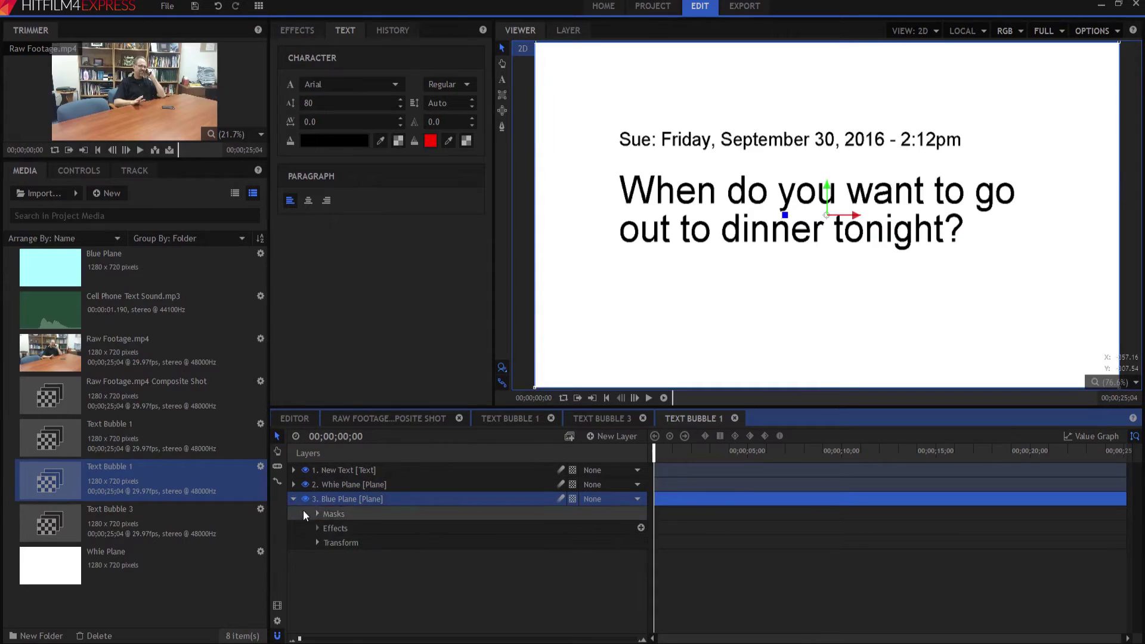
{"action": "left_click", "coordinate": [317, 514]}
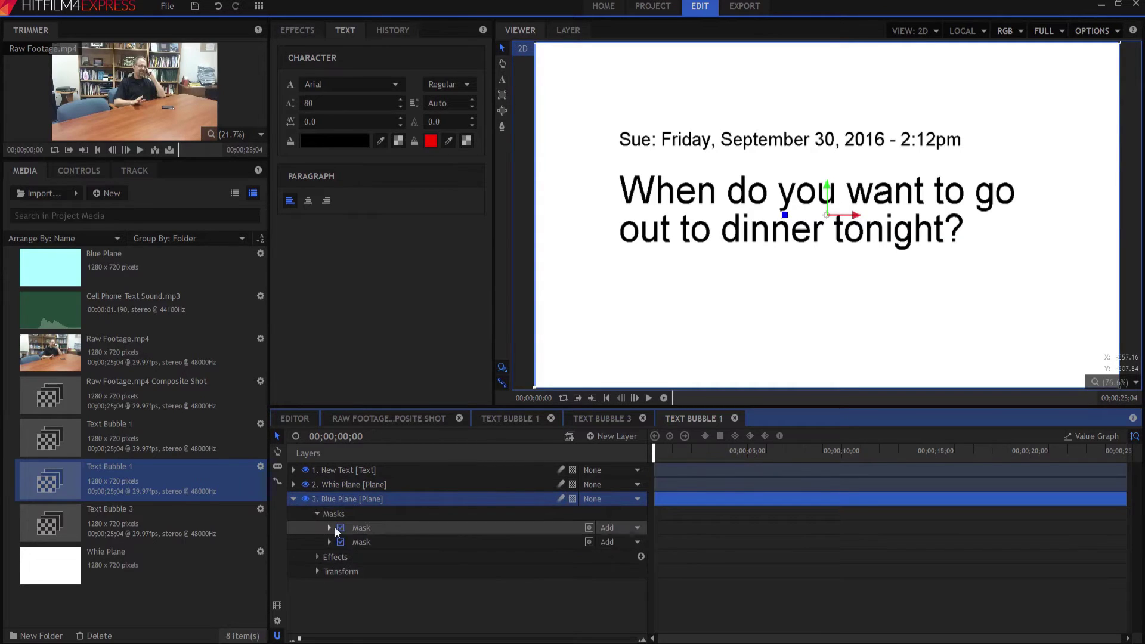
{"action": "left_click", "coordinate": [369, 527]}
{"action": "left_click", "coordinate": [363, 538], "text": "ctrl"}
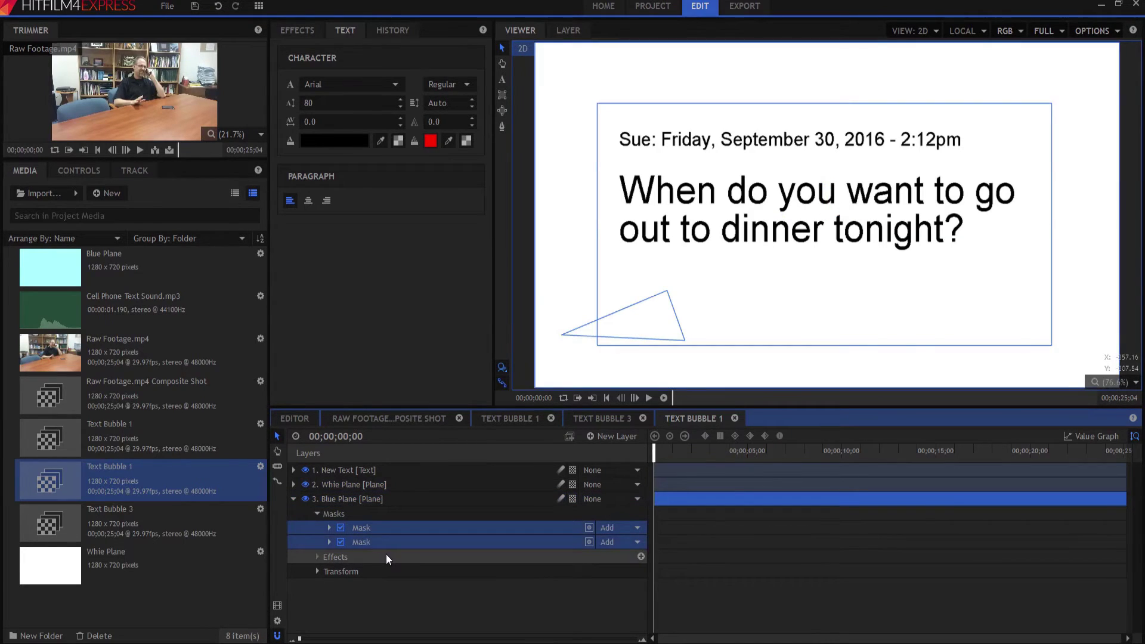
{"action": "left_click", "coordinate": [339, 483]}
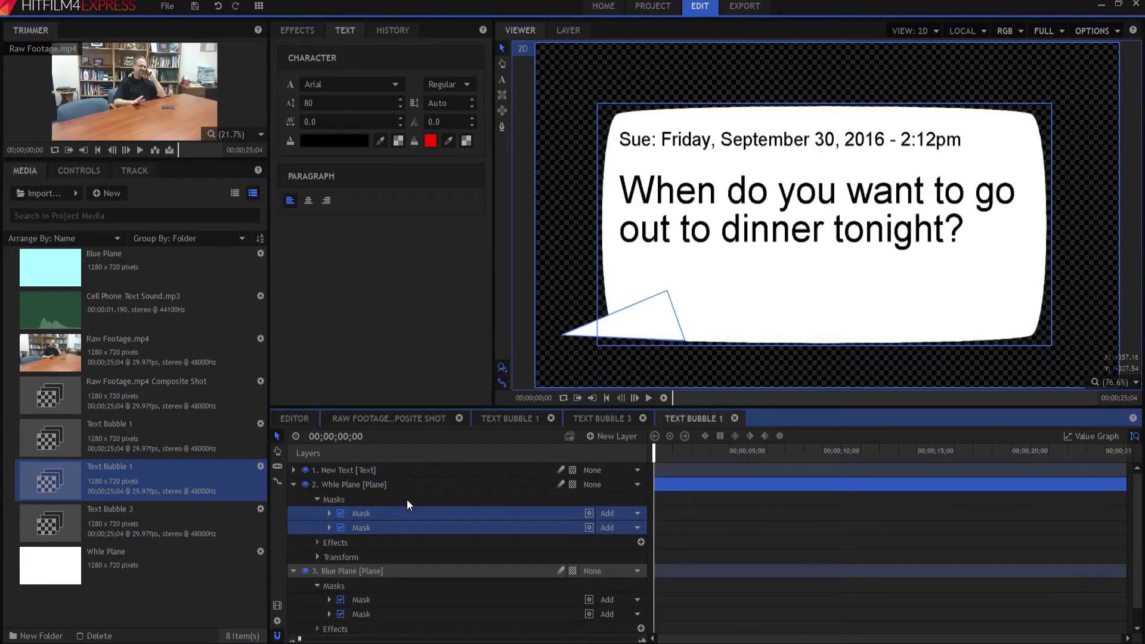
Step: Correct the white plane layer's name to "White Plane"
{"action": "double_click", "coordinate": [338, 485]}
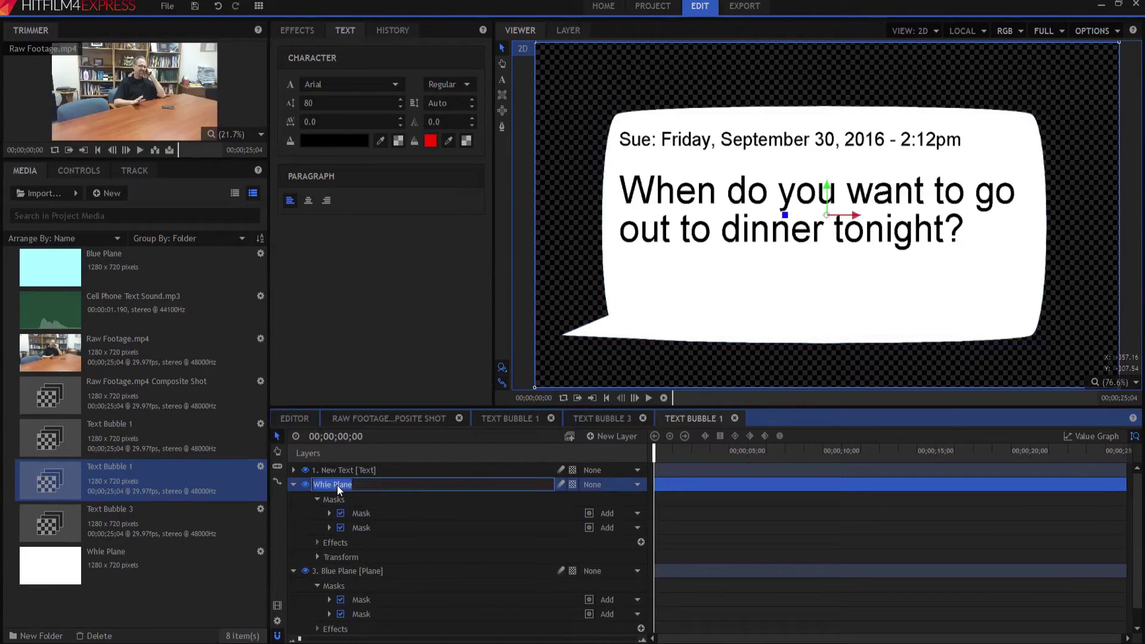
{"action": "type", "text": "t"}
{"action": "key", "text": "Return"}
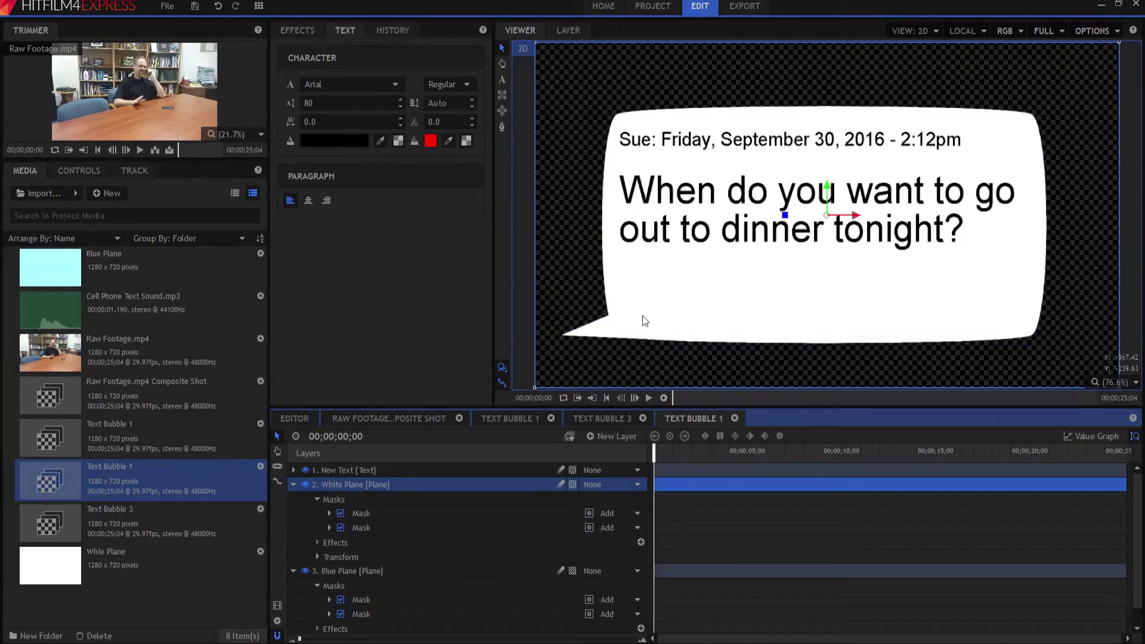
Step: Mirror the triangular tail mask on the White Plane layer by setting its horizontal scale to -100%
{"action": "left_click", "coordinate": [363, 527]}
{"action": "left_click", "coordinate": [329, 528]}
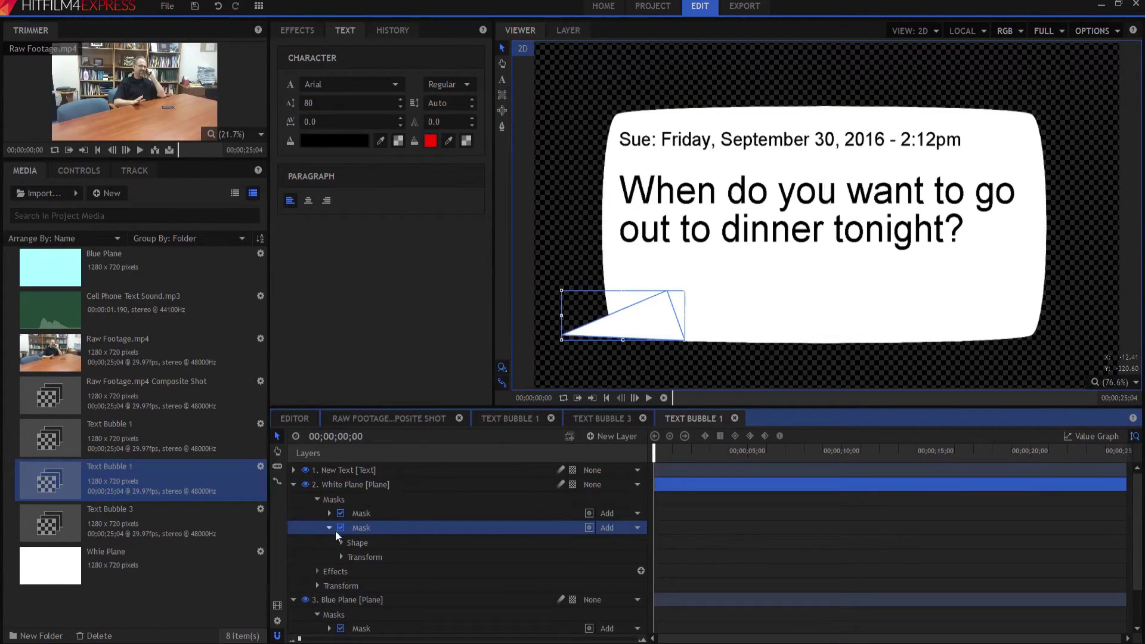
{"action": "left_click", "coordinate": [341, 557]}
{"action": "scroll", "coordinate": [358, 548], "scroll_direction": "down", "scroll_amount": 3}
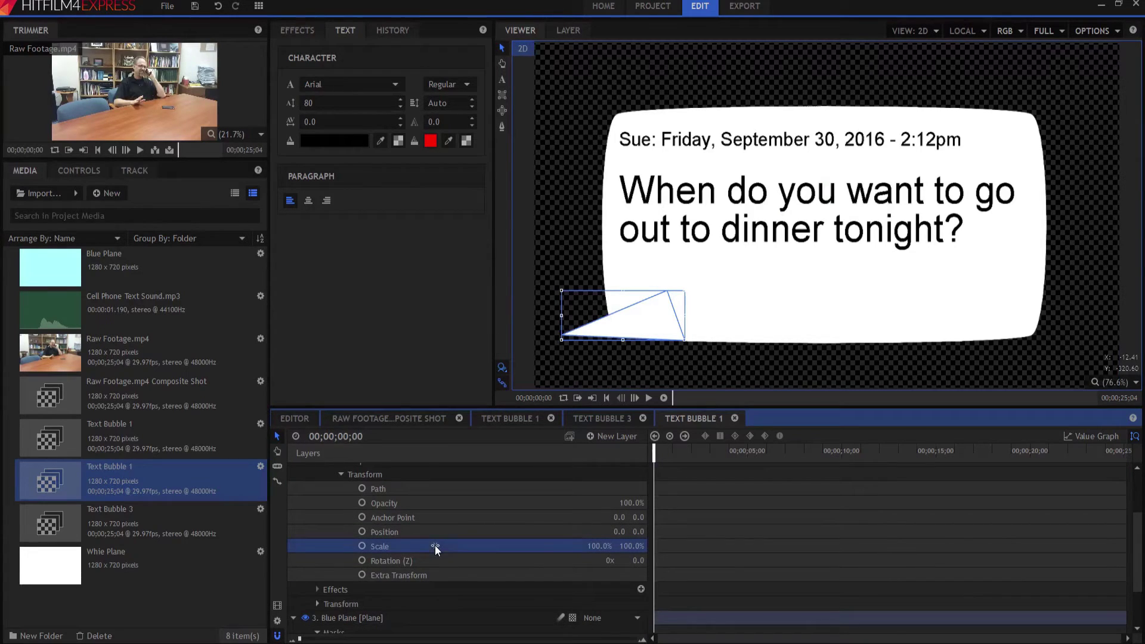
{"action": "left_click", "coordinate": [600, 546]}
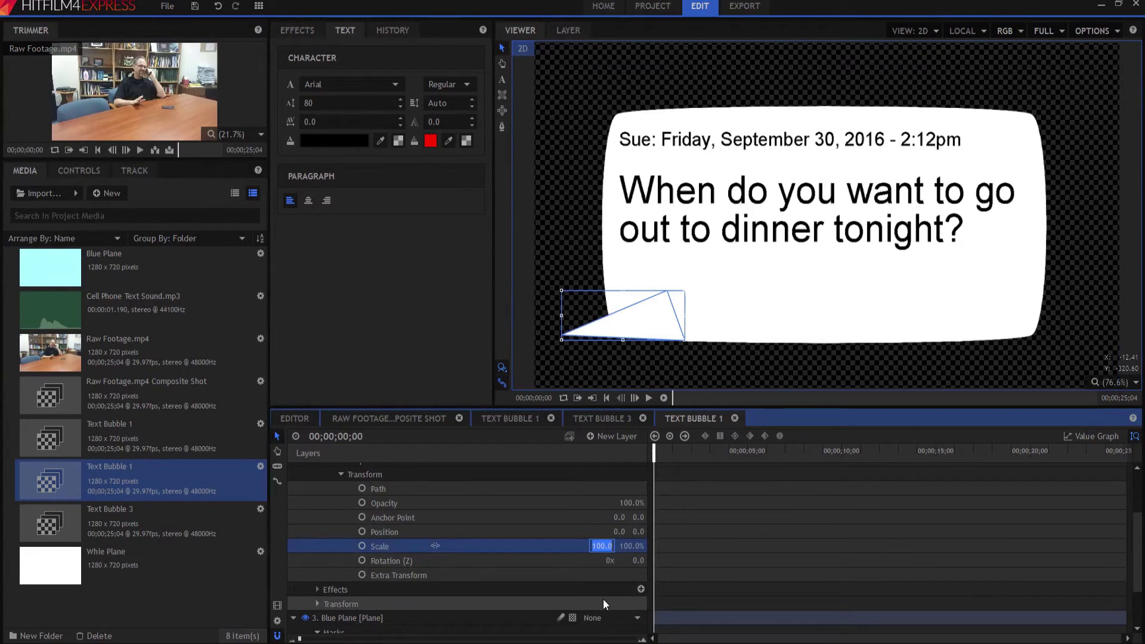
{"action": "type", "text": "-100"}
{"action": "key", "text": "Return"}
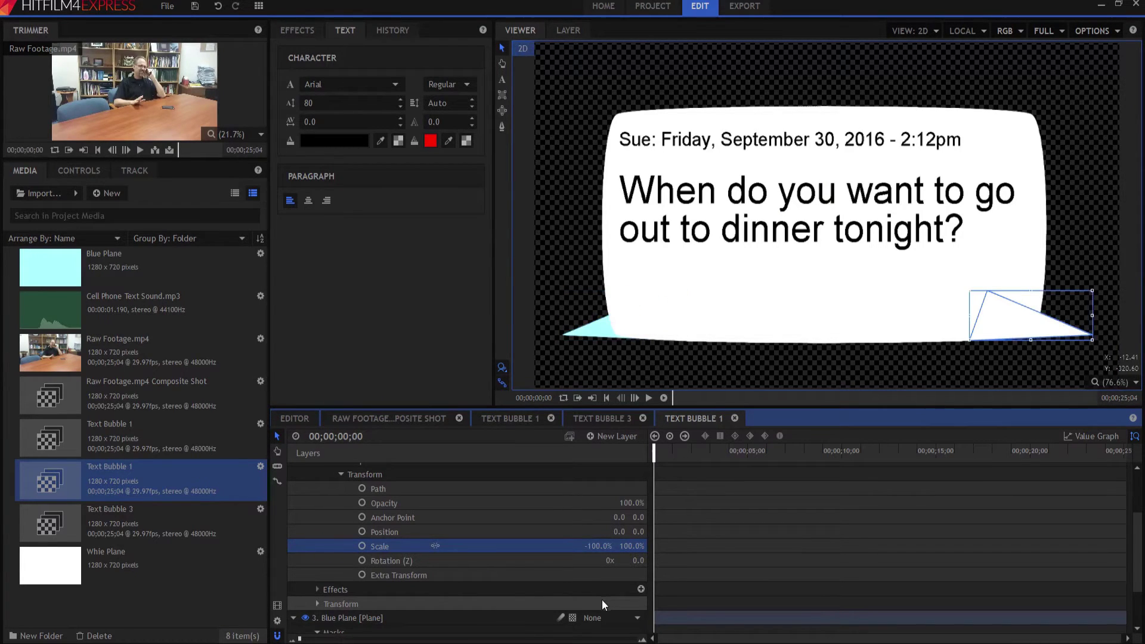
Step: Delete the Blue Plane layer from the copied composite shot
{"action": "scroll", "coordinate": [403, 573], "scroll_direction": "up", "scroll_amount": 5}
{"action": "left_click", "coordinate": [293, 485]}
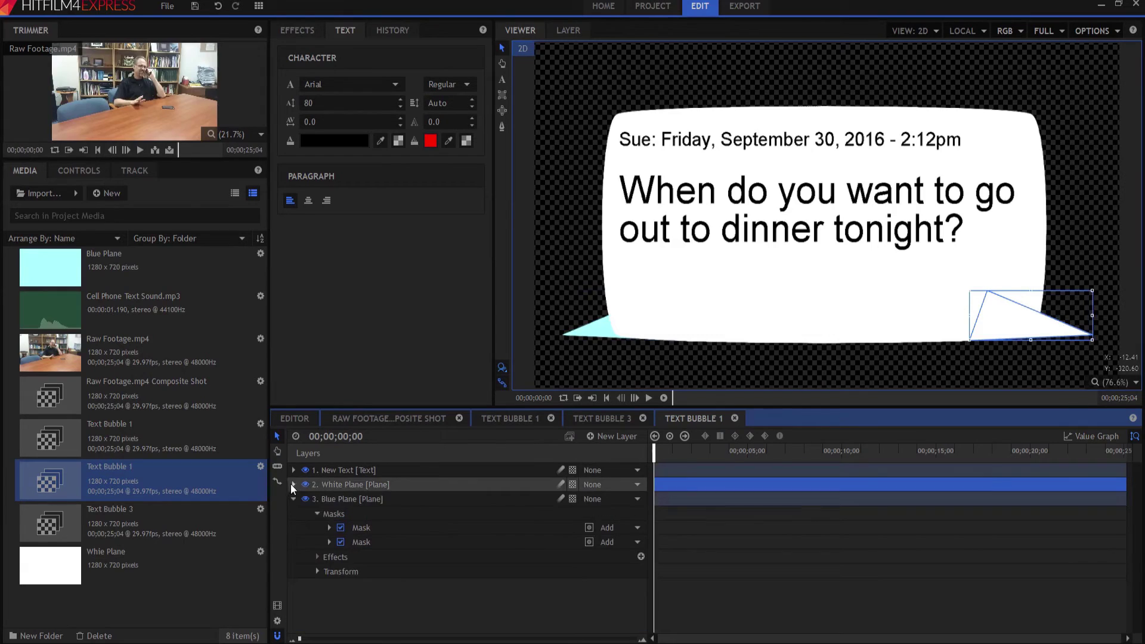
{"action": "left_click", "coordinate": [293, 499]}
{"action": "left_click", "coordinate": [346, 499]}
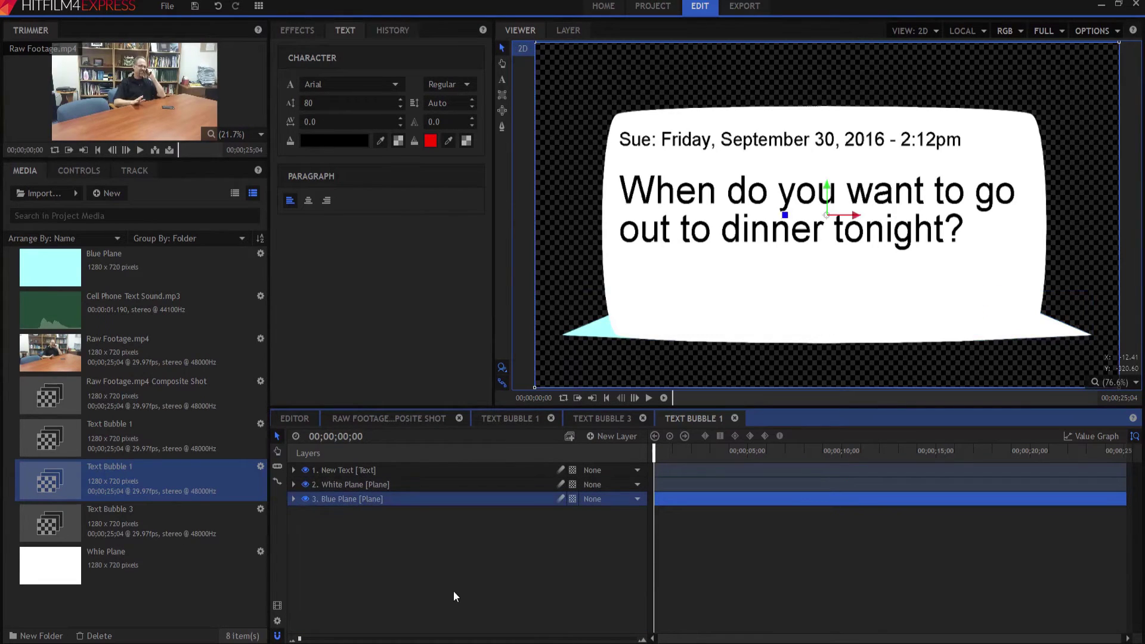
{"action": "key", "text": "Delete"}
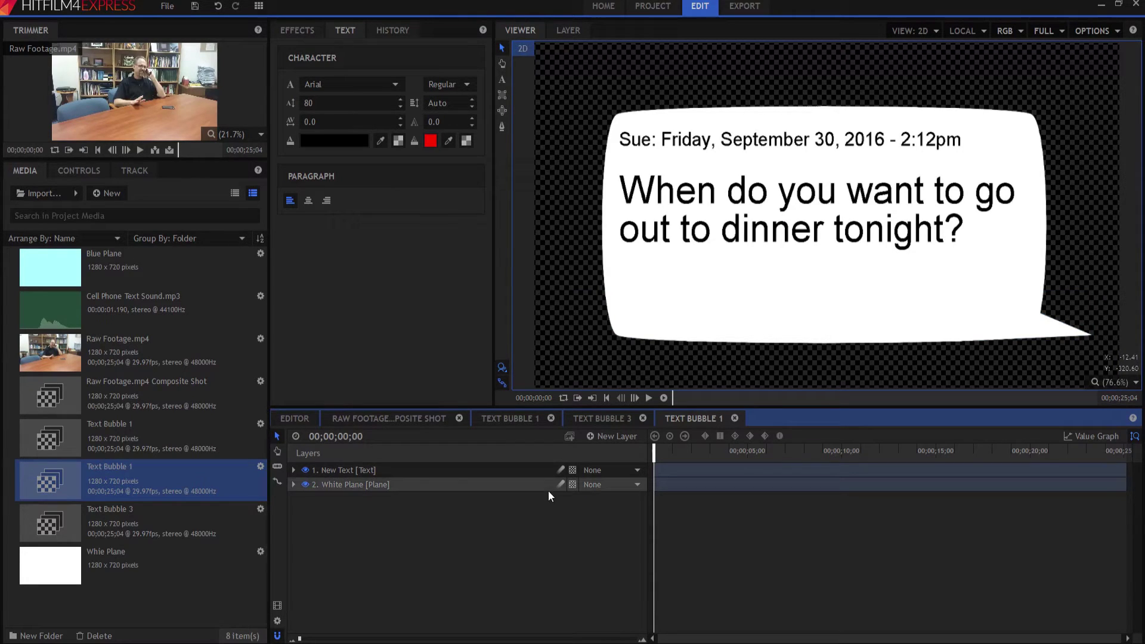
Step: Change the sender's name at the start of the text layer's header line to the replying person's name
{"action": "left_click", "coordinate": [333, 471]}
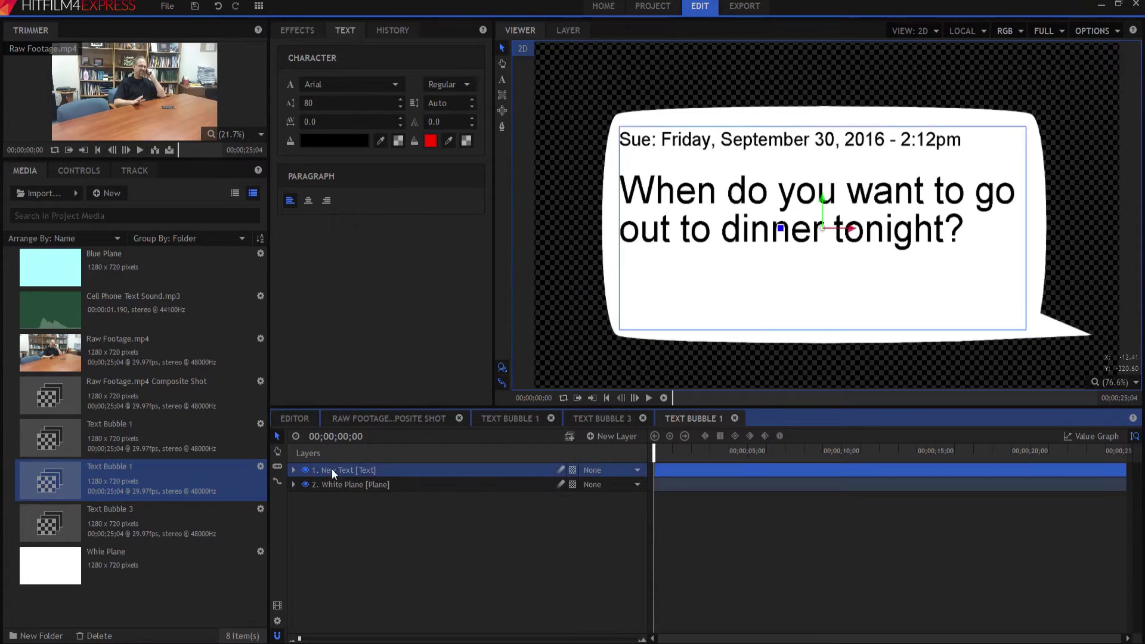
{"action": "left_click", "coordinate": [502, 78]}
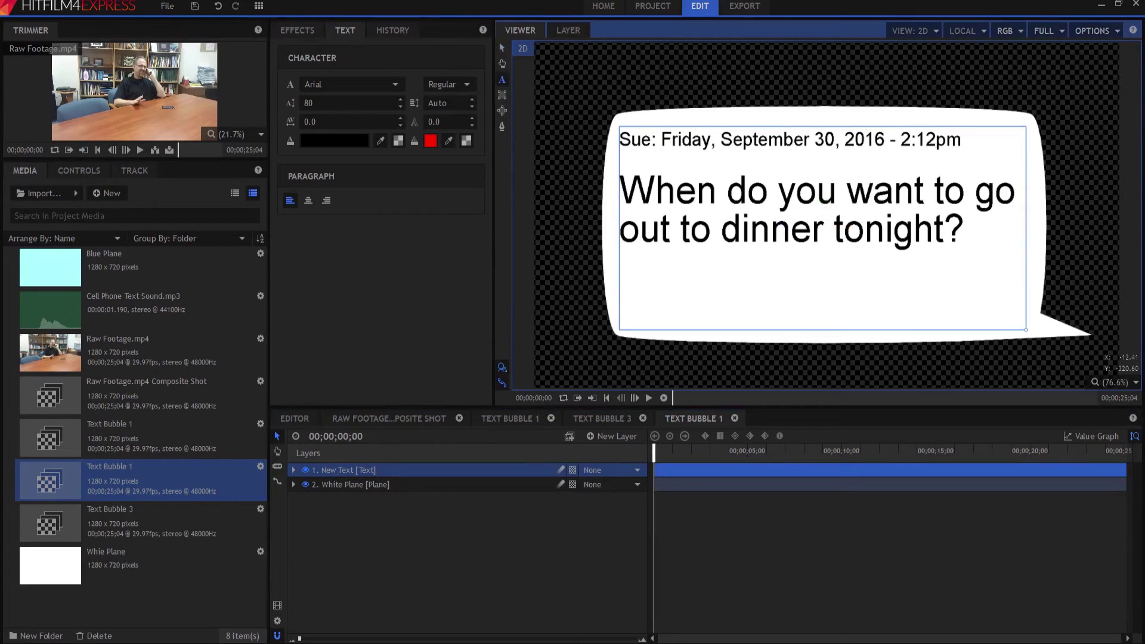
{"action": "left_click", "coordinate": [654, 140]}
{"action": "key", "text": "BackSpace"}
{"action": "key", "text": "BackSpace"}
{"action": "key", "text": "BackSpace"}
{"action": "type", "text": "Joe"}
Step: Replace the message below the header line with "How about 6:30?"
{"action": "left_click_drag", "start_coordinate": [624, 190], "coordinate": [948, 216]}
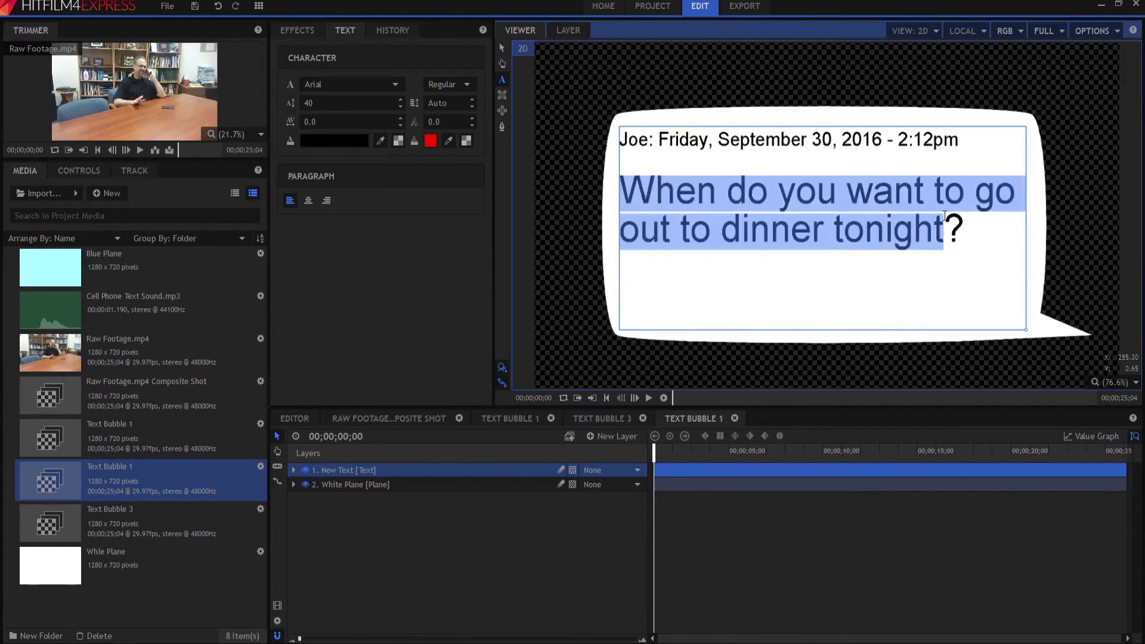
{"action": "type", "text": "How about "}
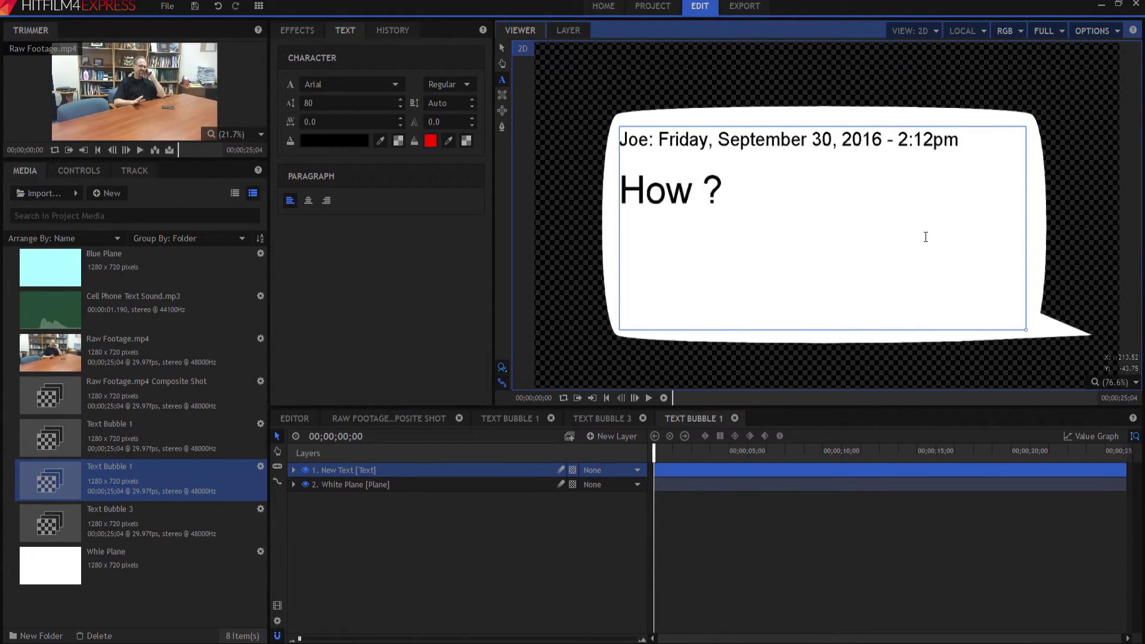
{"action": "type", "text": "6:30"}
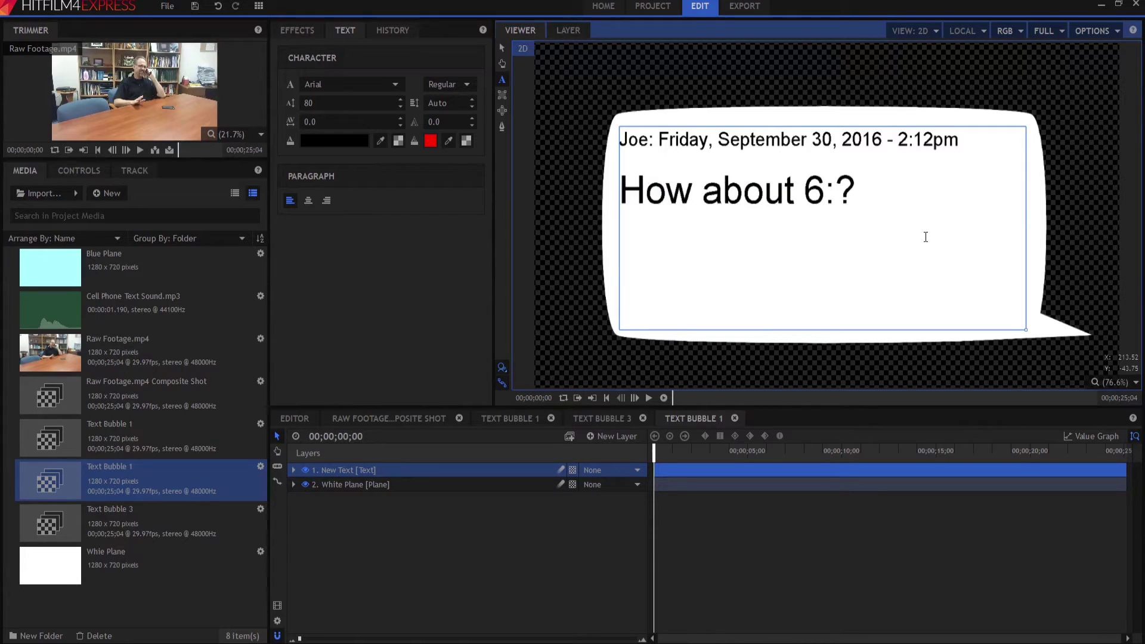
{"action": "type", "text": "?"}
{"action": "key", "text": "BackSpace"}
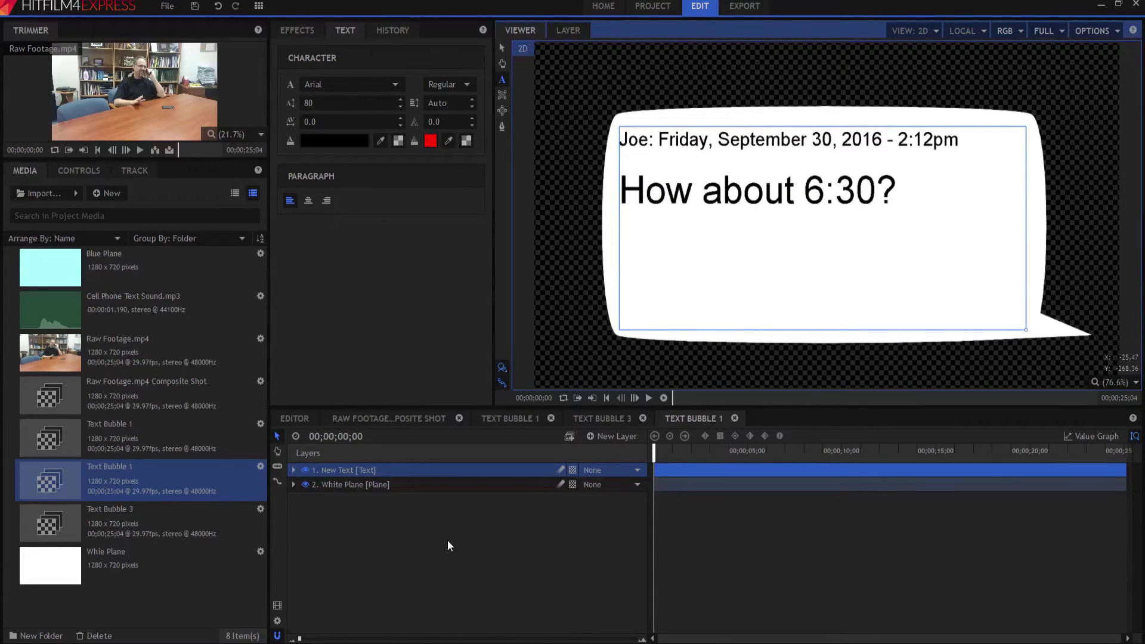
{"action": "left_click", "coordinate": [503, 48]}
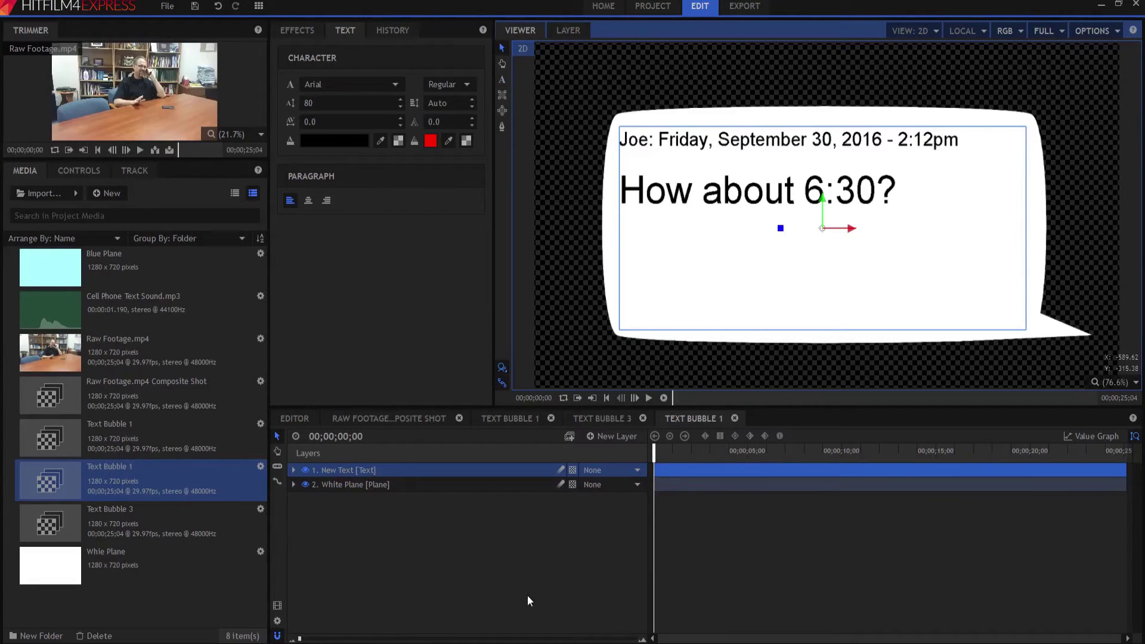
{"action": "left_click", "coordinate": [517, 554]}
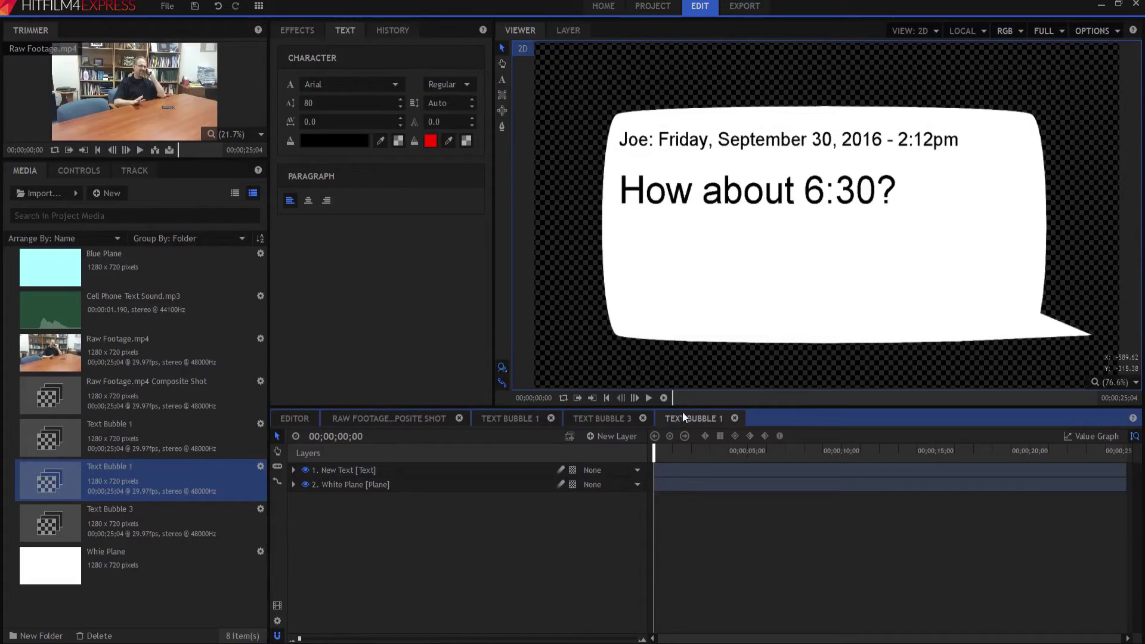
Step: Rename the white bubble's composite shot as "Text Bubble 2"
{"action": "left_click", "coordinate": [151, 468]}
{"action": "left_click", "coordinate": [168, 467]}
{"action": "key", "text": "BackSpace"}
{"action": "type", "text": "2"}
{"action": "key", "text": "Return"}
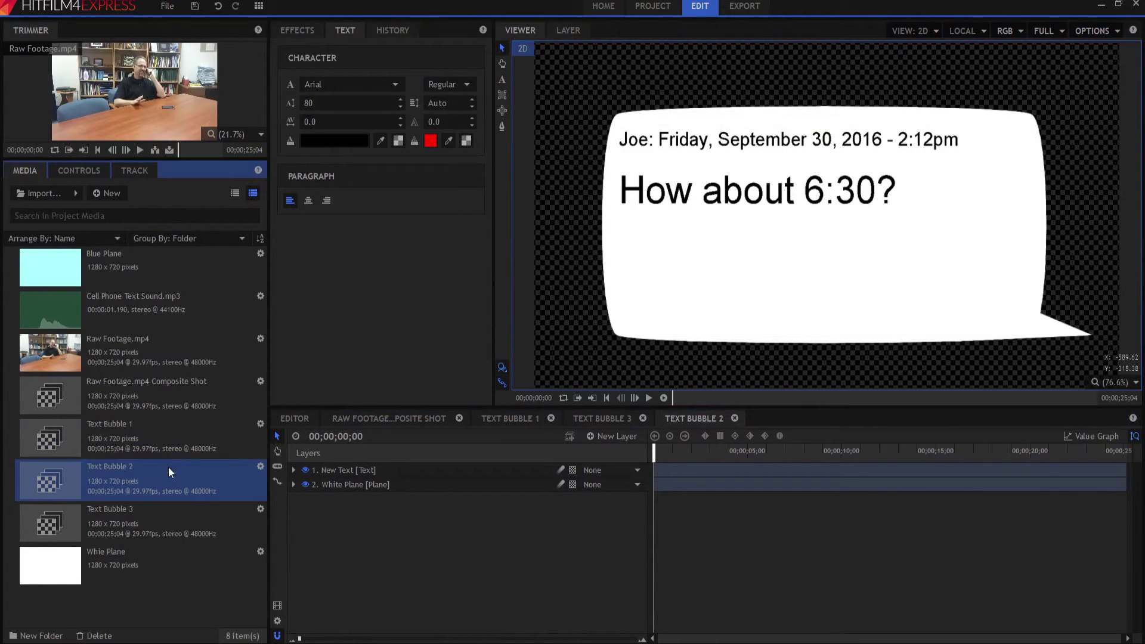
Step: Duplicate the Text Bubble 2 composite shot as "Text Bubble 4" and open the copy
{"action": "right_click", "coordinate": [120, 471]}
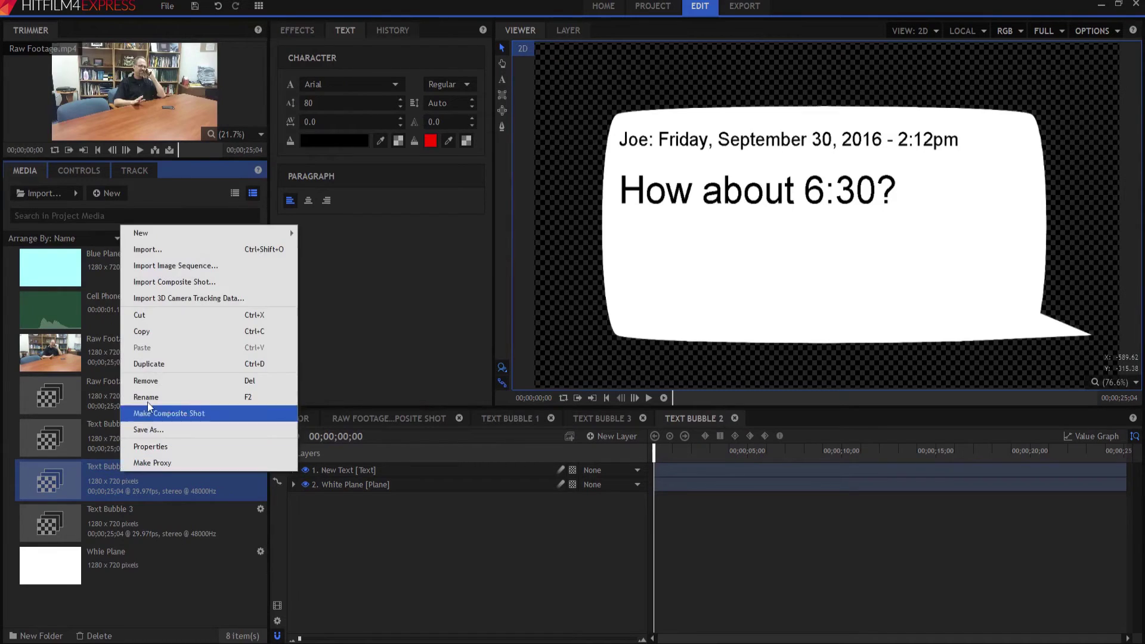
{"action": "left_click", "coordinate": [156, 364]}
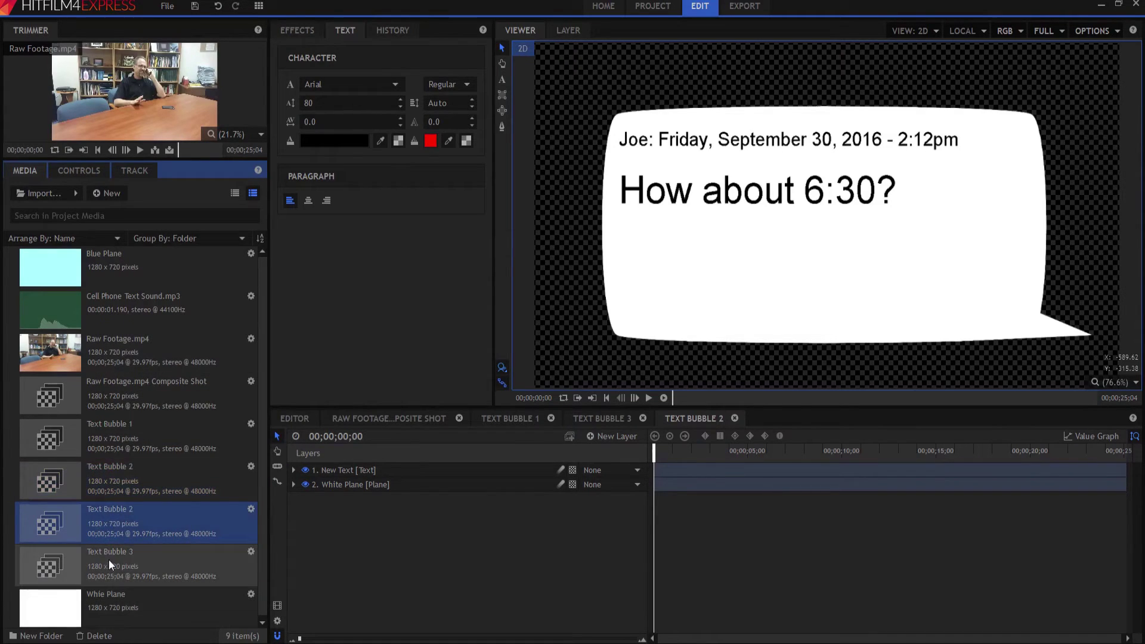
{"action": "left_click", "coordinate": [116, 516]}
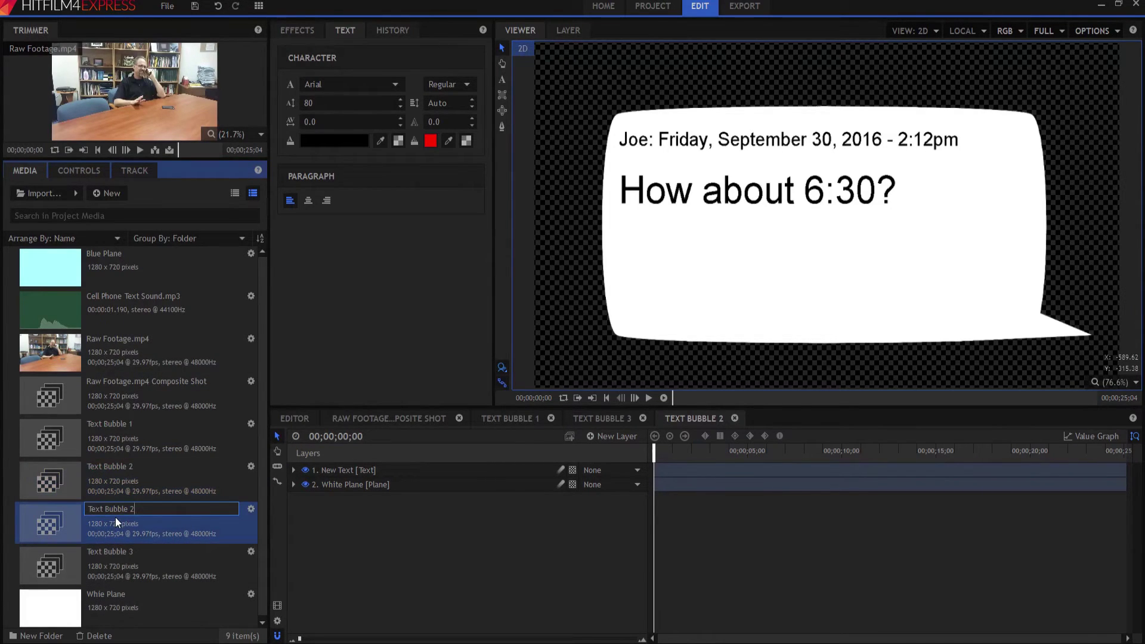
{"action": "type", "text": "4"}
{"action": "key", "text": "Return"}
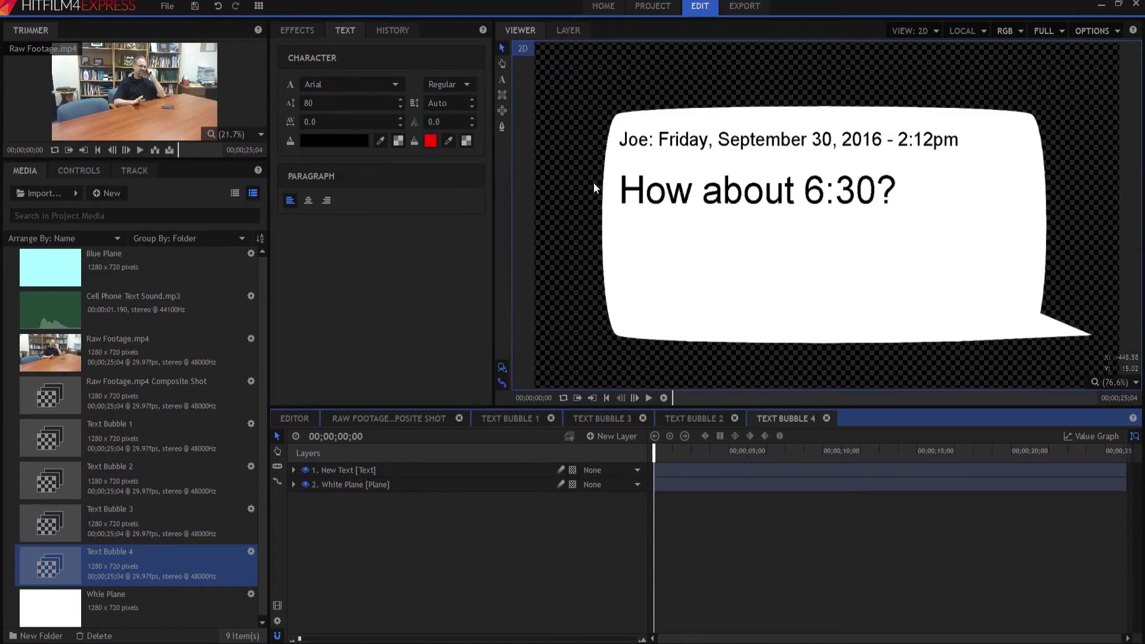
Step: Replace the message in Text Bubble 4 with "Excellent! See you then."
{"action": "left_click", "coordinate": [502, 80]}
{"action": "left_click_drag", "start_coordinate": [620, 192], "coordinate": [909, 194]}
{"action": "type", "text": "Exce"}
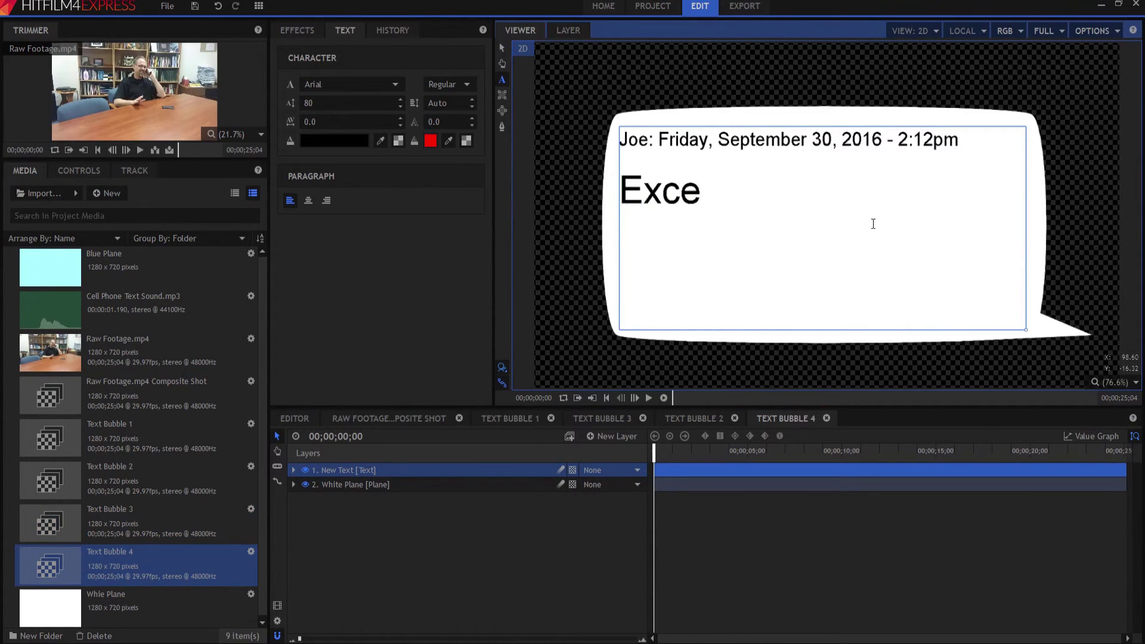
{"action": "type", "text": "llent!"}
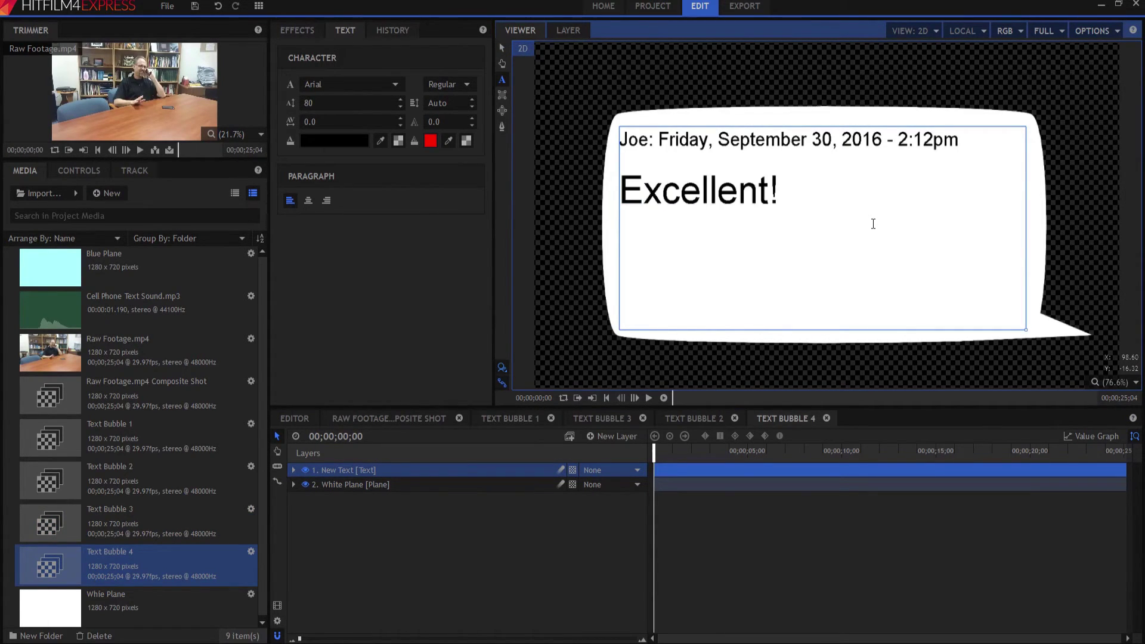
{"action": "type", "text": " See you then."}
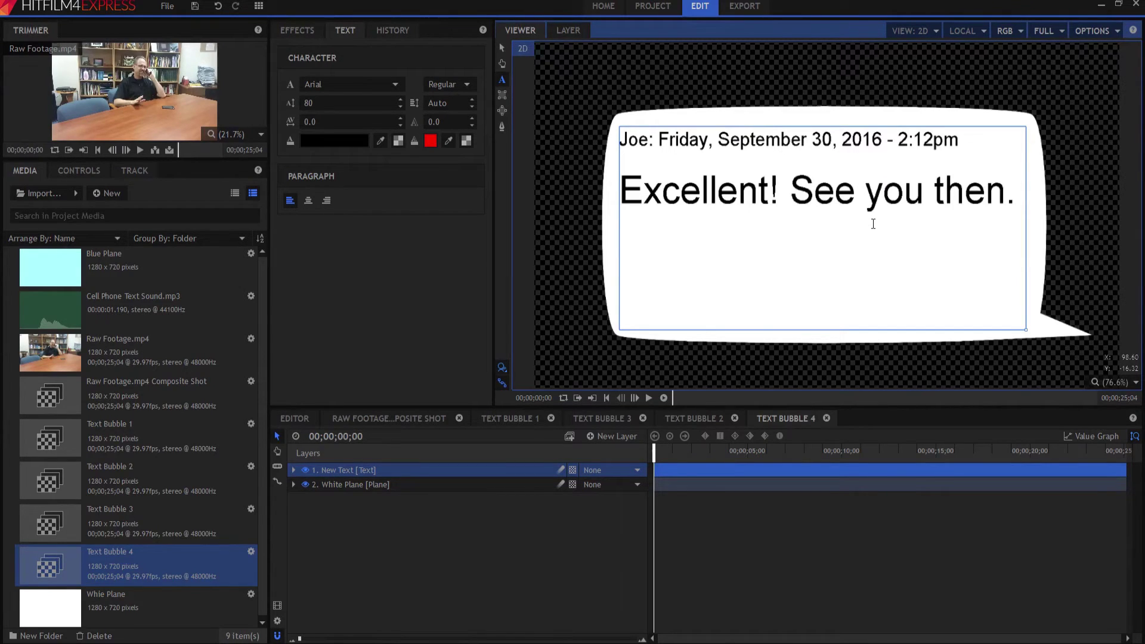
{"action": "left_click", "coordinate": [502, 47]}
{"action": "left_click", "coordinate": [485, 560]}
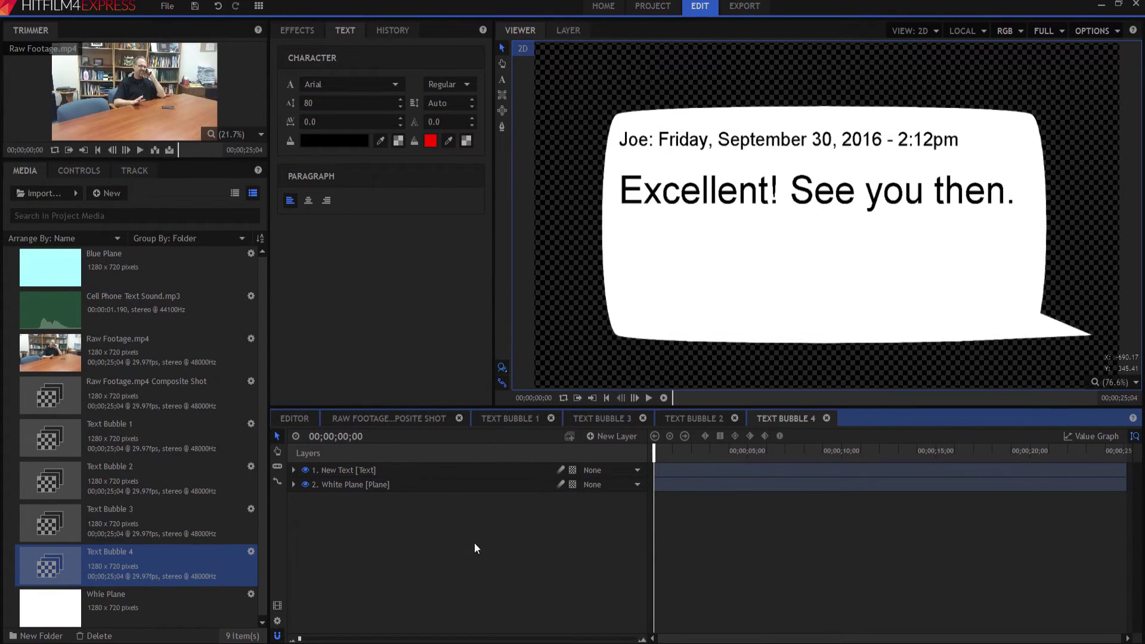
Step: Add the composite shots Text Bubble 1 to 4 above the footage layer in Raw Footage.mp4 Composite Shot
{"action": "left_click", "coordinate": [368, 418]}
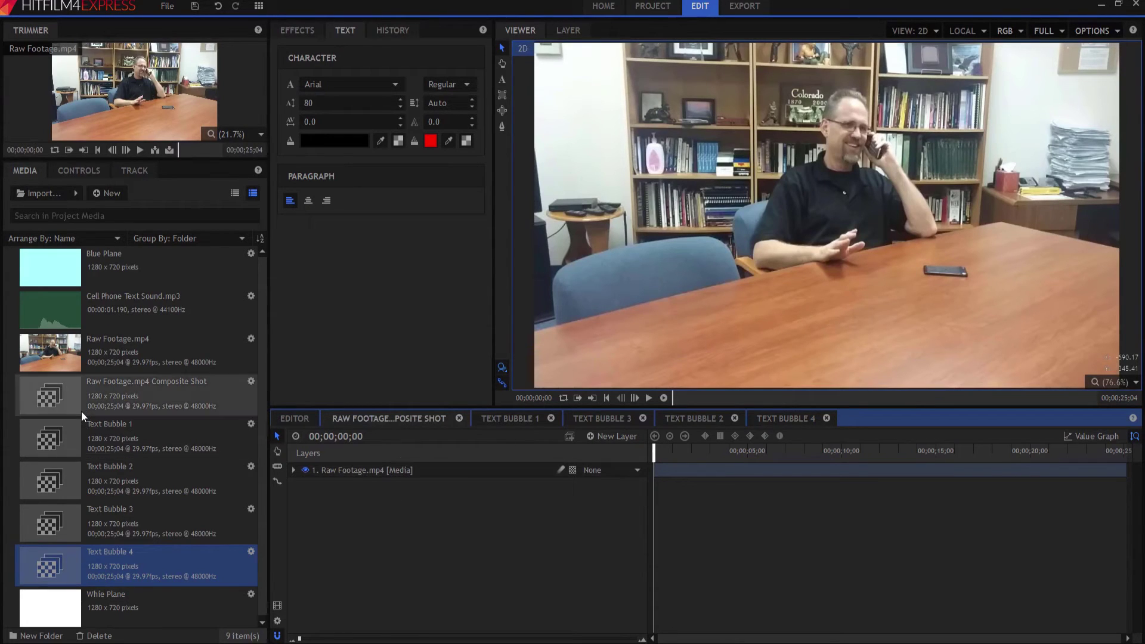
{"action": "left_click", "coordinate": [80, 442]}
{"action": "left_click", "coordinate": [79, 562], "text": "shift"}
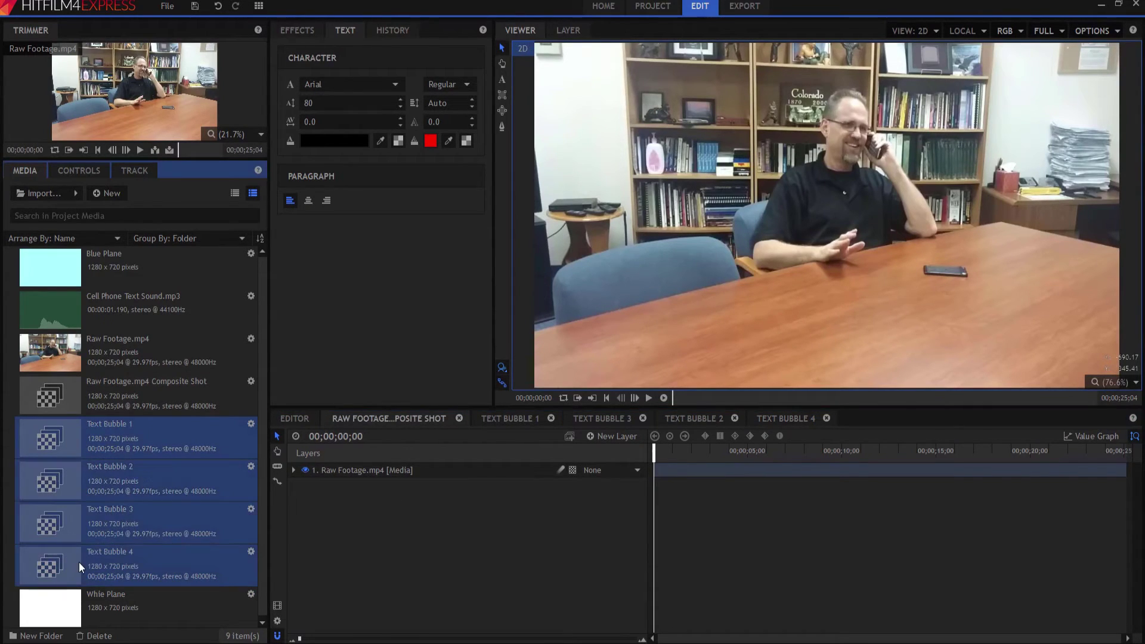
{"action": "left_click_drag", "start_coordinate": [56, 432], "coordinate": [370, 464]}
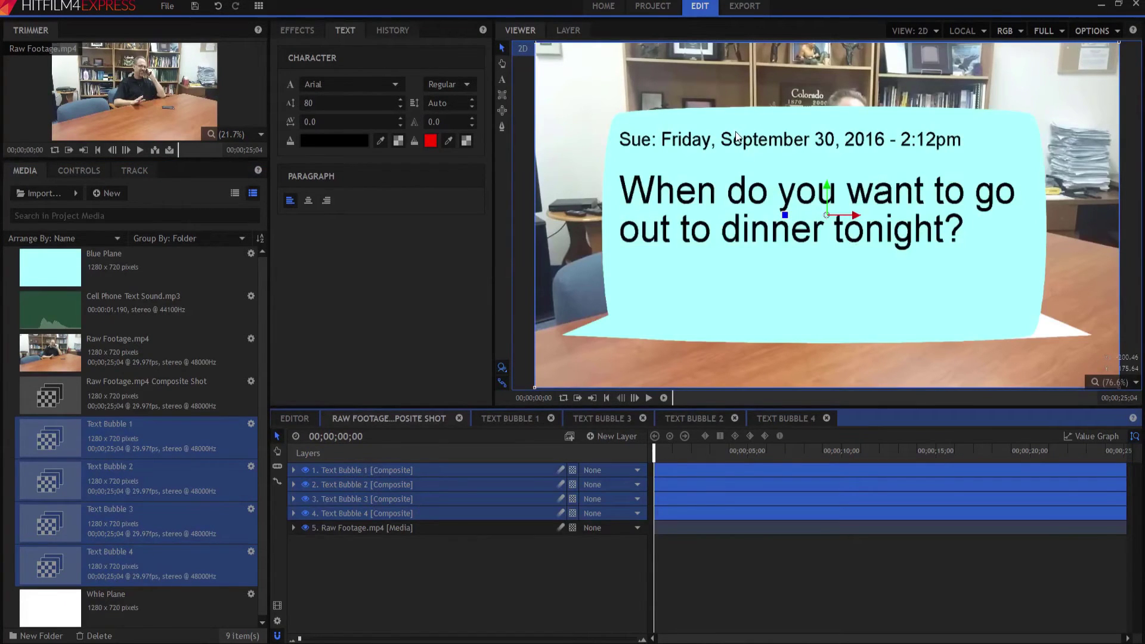
Step: Set the scale of the Text Bubble 1 layer to 30%
{"action": "left_click", "coordinate": [293, 470]}
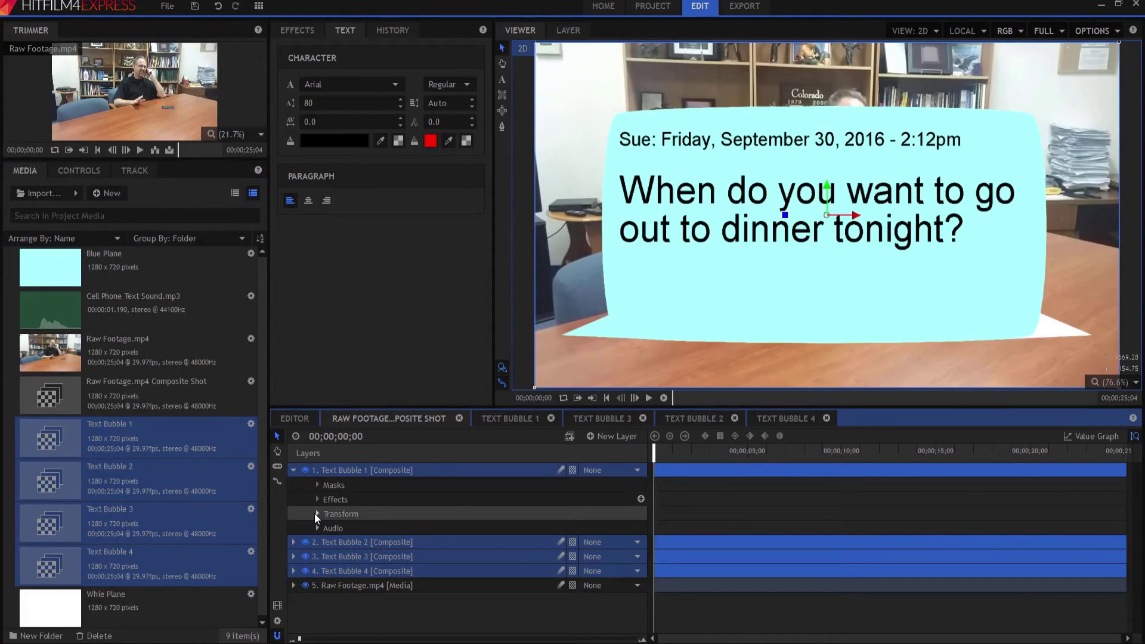
{"action": "left_click", "coordinate": [316, 514]}
{"action": "left_click_drag", "start_coordinate": [606, 571], "coordinate": [593, 571]}
{"action": "left_click", "coordinate": [593, 571]}
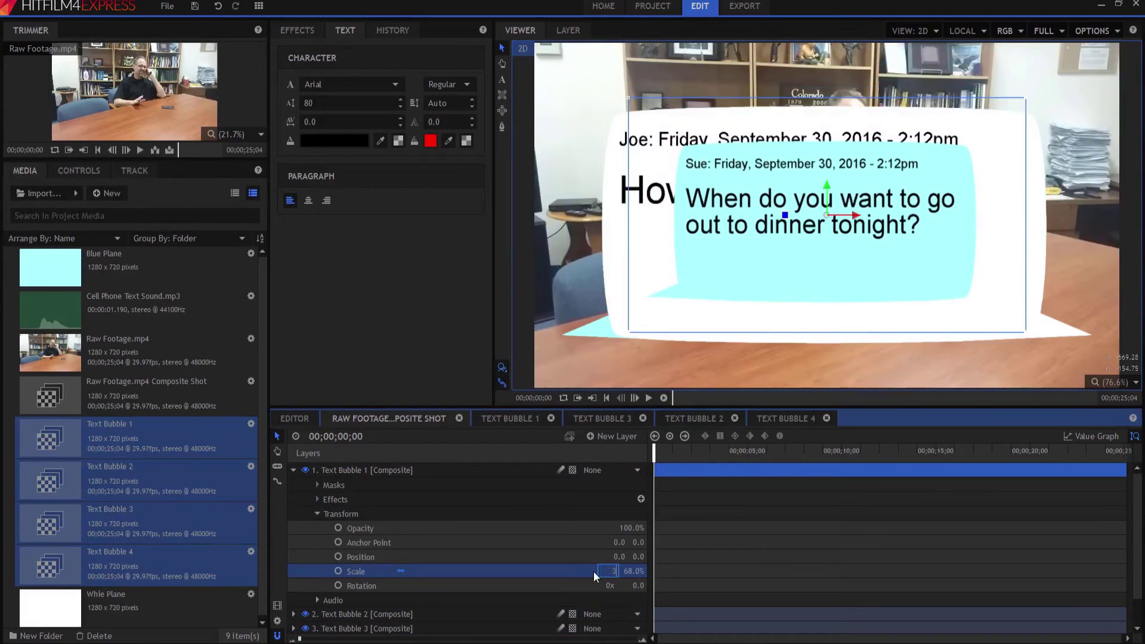
{"action": "type", "text": "30"}
{"action": "key", "text": "Return"}
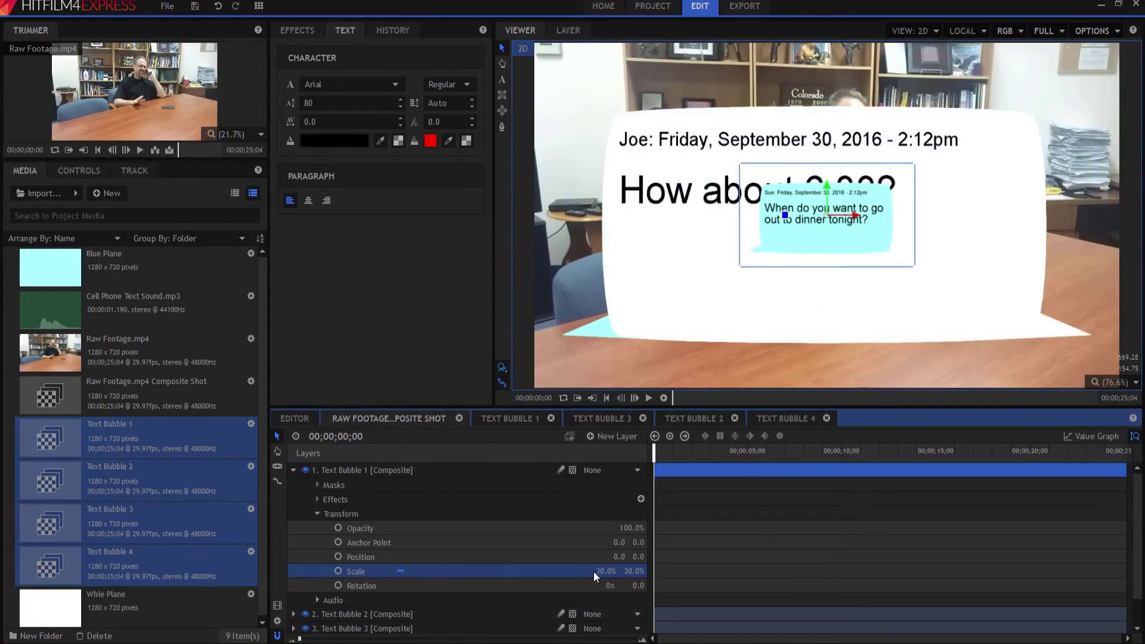
Step: Set the scale of the Text Bubble 2 layer to 30%
{"action": "left_click", "coordinate": [294, 615]}
{"action": "scroll", "coordinate": [383, 585], "scroll_direction": "down", "scroll_amount": 2}
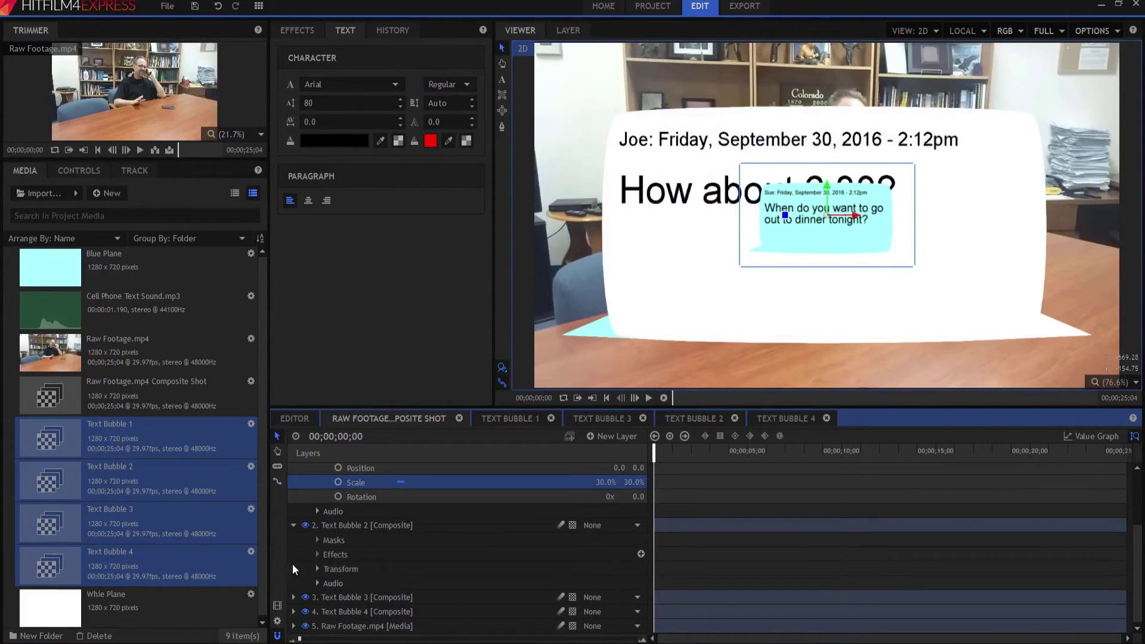
{"action": "left_click", "coordinate": [318, 570]}
{"action": "scroll", "coordinate": [560, 582], "scroll_direction": "down", "scroll_amount": 2}
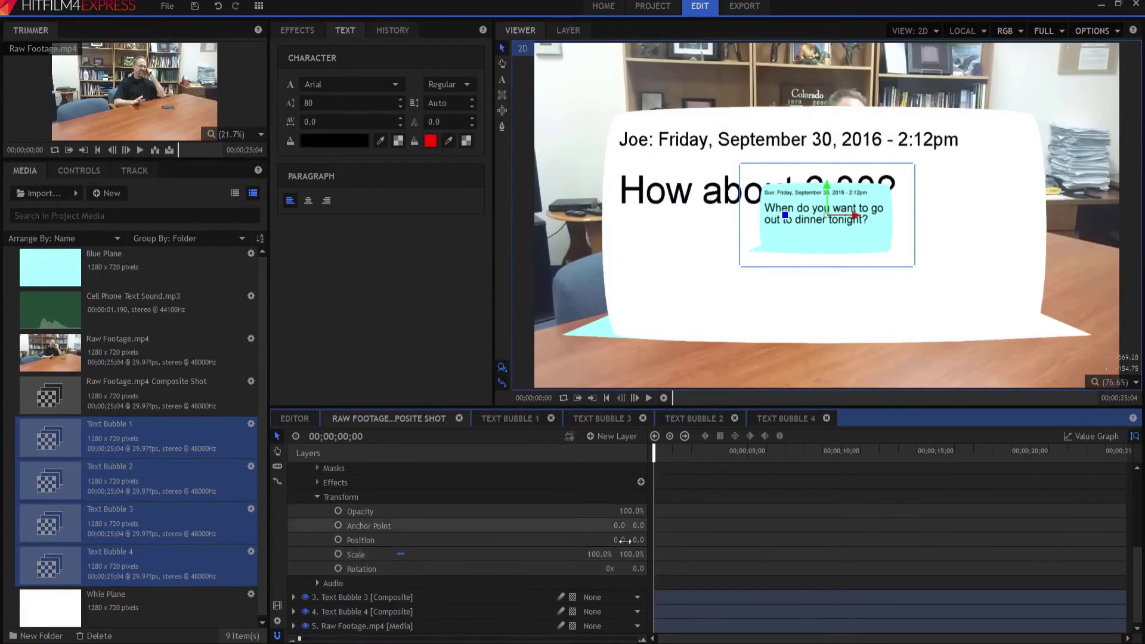
{"action": "left_click", "coordinate": [598, 554]}
{"action": "type", "text": "30"}
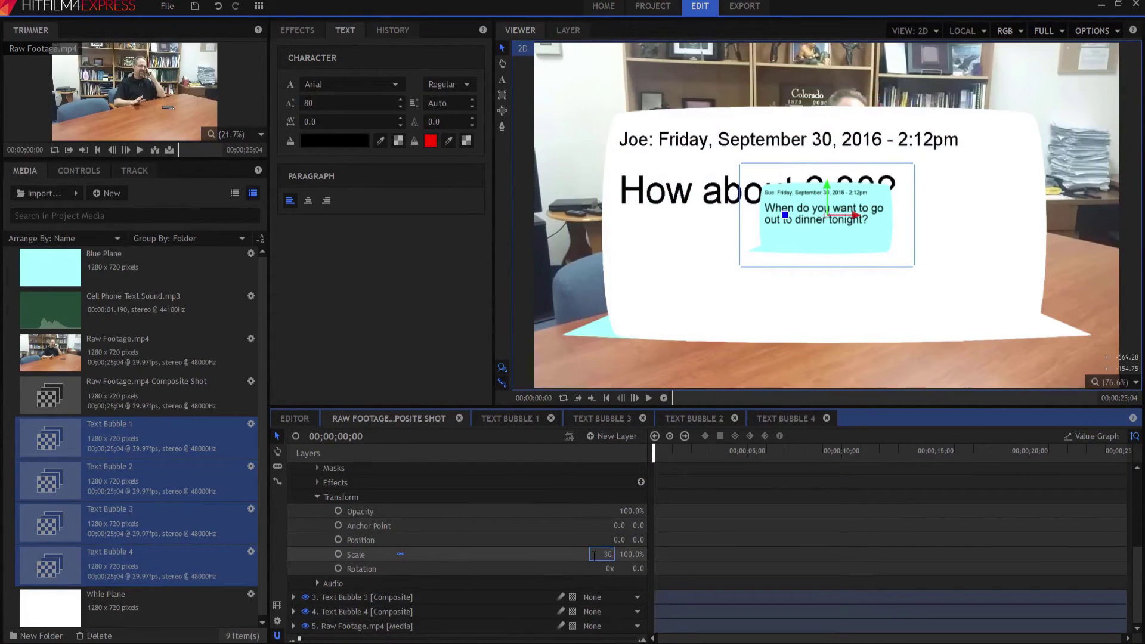
{"action": "key", "text": "Return"}
Step: Set the scale of the Text Bubble 3 layer to 30%
{"action": "left_click", "coordinate": [293, 597]}
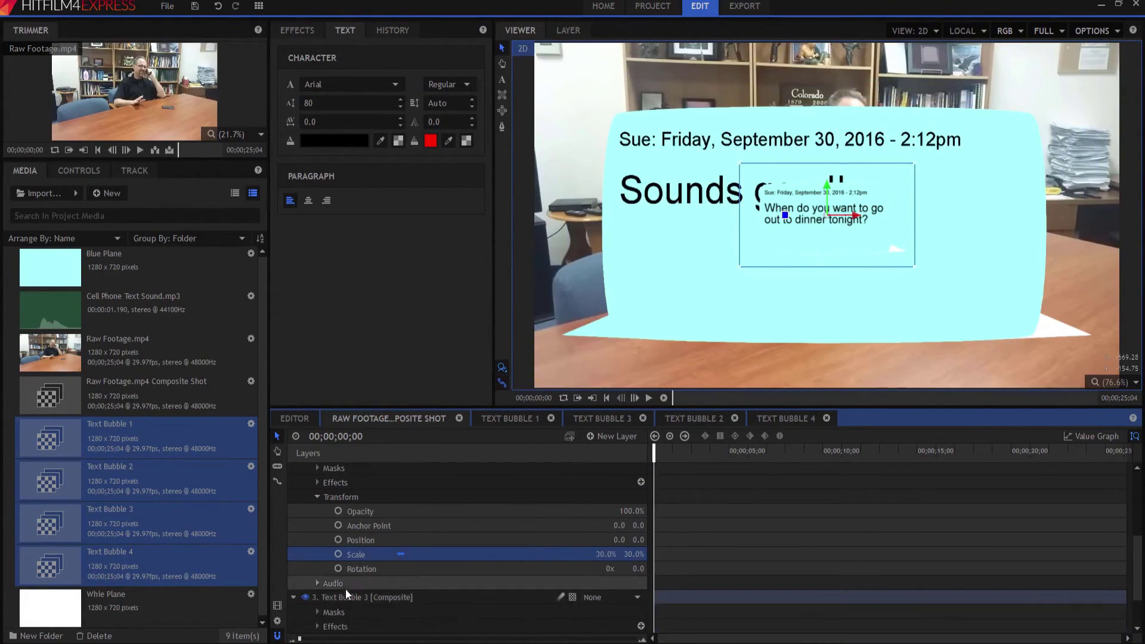
{"action": "scroll", "coordinate": [345, 589], "scroll_direction": "down", "scroll_amount": 2}
{"action": "left_click", "coordinate": [314, 584]}
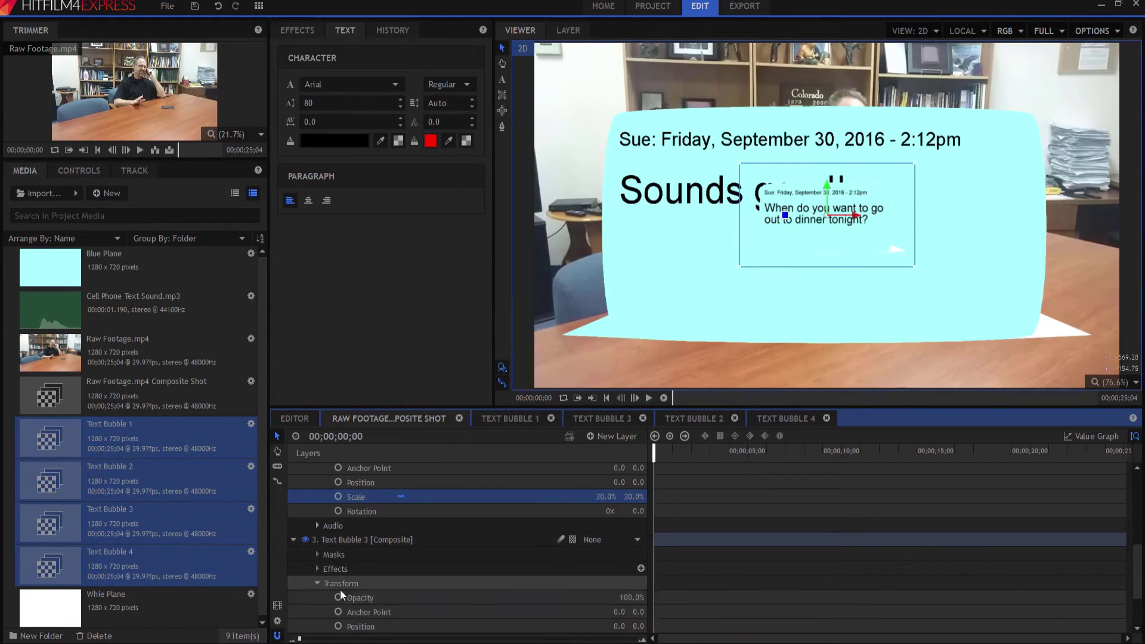
{"action": "scroll", "coordinate": [600, 604], "scroll_direction": "down", "scroll_amount": 2}
{"action": "left_click", "coordinate": [602, 568]}
{"action": "type", "text": "30"}
{"action": "key", "text": "Return"}
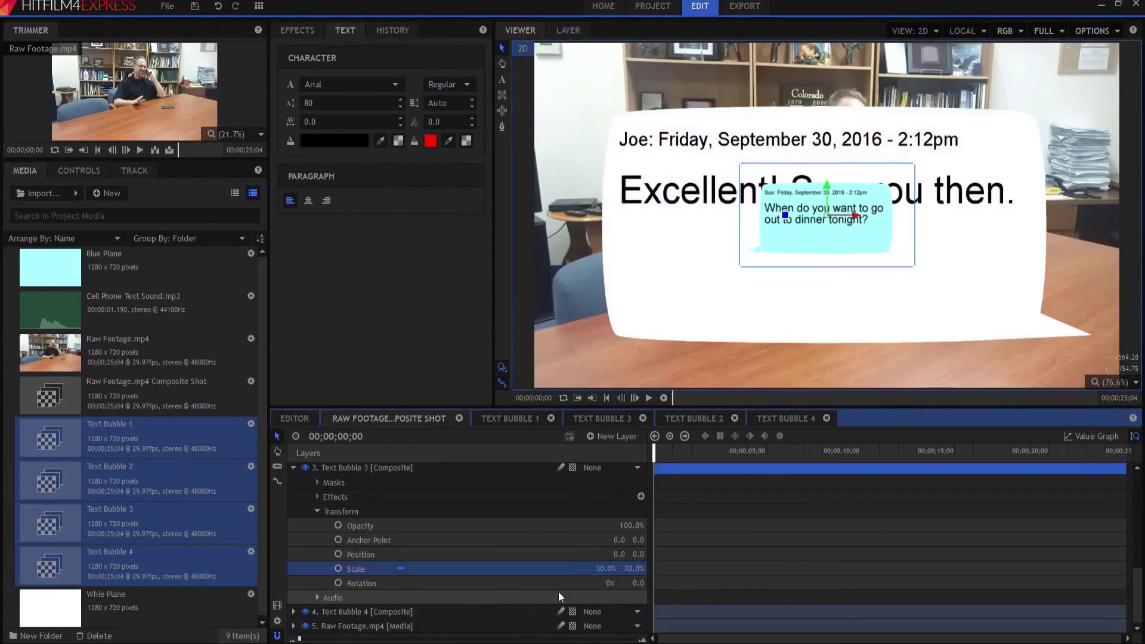
Step: Set the scale of the Text Bubble 4 layer to 30%
{"action": "left_click", "coordinate": [293, 611]}
{"action": "scroll", "coordinate": [371, 580], "scroll_direction": "down", "scroll_amount": 2}
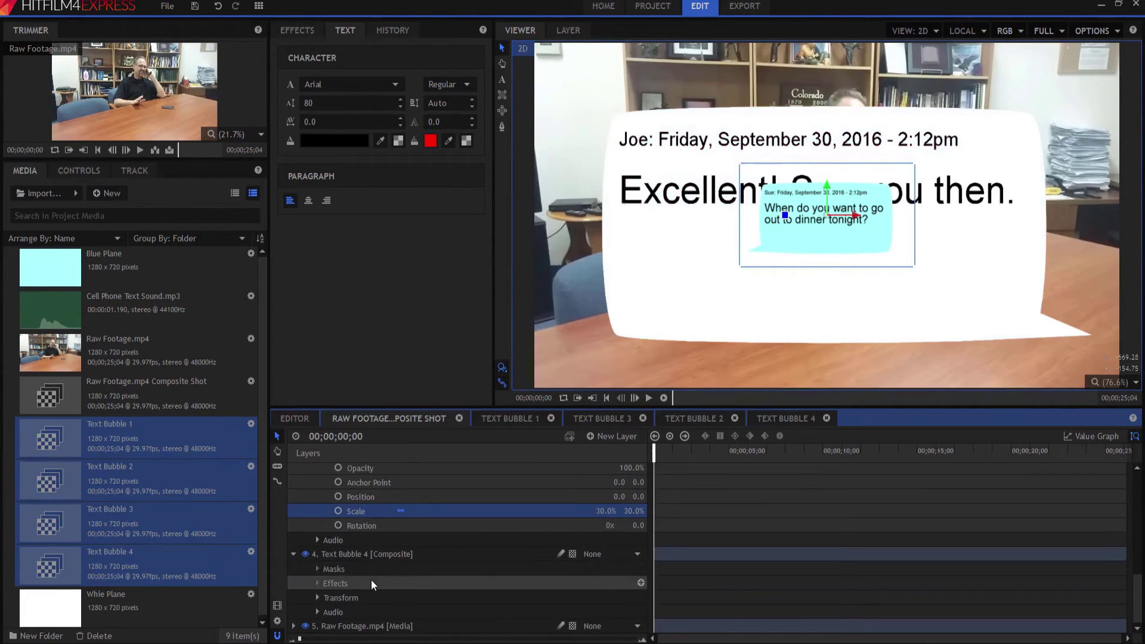
{"action": "left_click", "coordinate": [317, 598]}
{"action": "scroll", "coordinate": [621, 605], "scroll_direction": "down", "scroll_amount": 3}
{"action": "left_click", "coordinate": [598, 583]}
{"action": "type", "text": "30"}
{"action": "key", "text": "Return"}
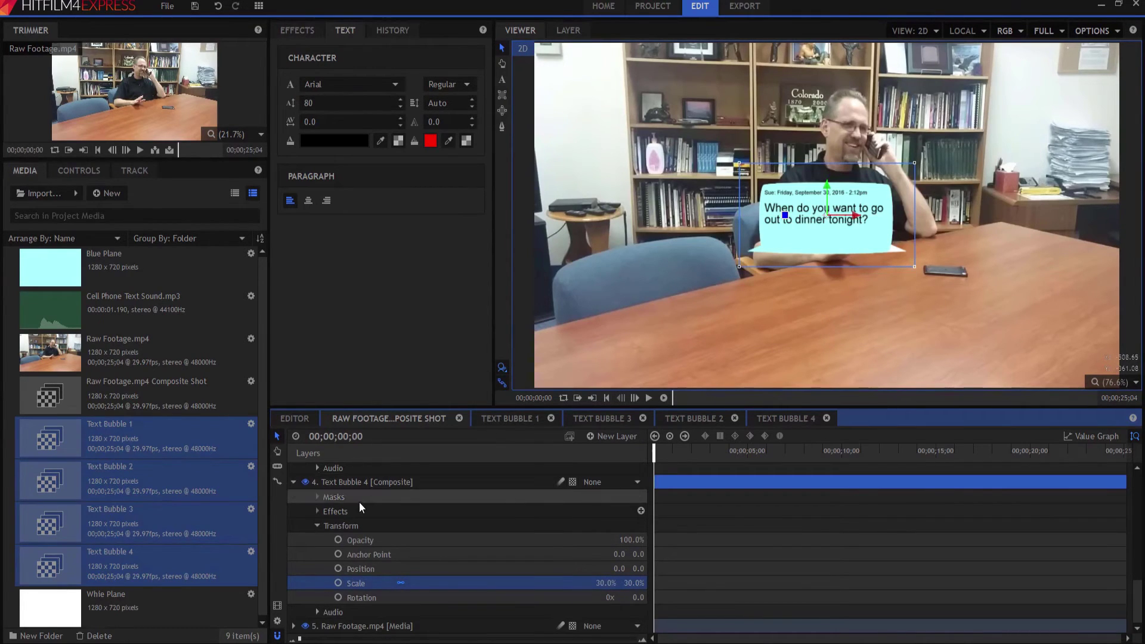
Step: Place the Text Bubble 1 layer in the frame's upper-left corner at X -450 and Y about 244
{"action": "scroll", "coordinate": [358, 492], "scroll_direction": "up", "scroll_amount": 5}
{"action": "left_click", "coordinate": [342, 470]}
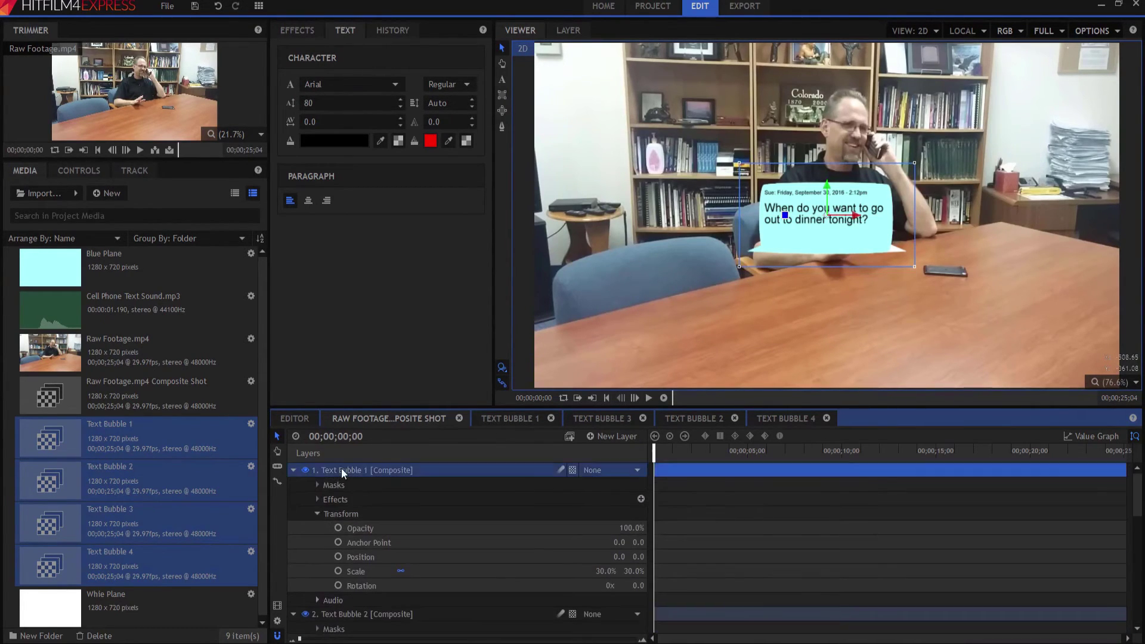
{"action": "left_click_drag", "start_coordinate": [841, 226], "coordinate": [655, 231]}
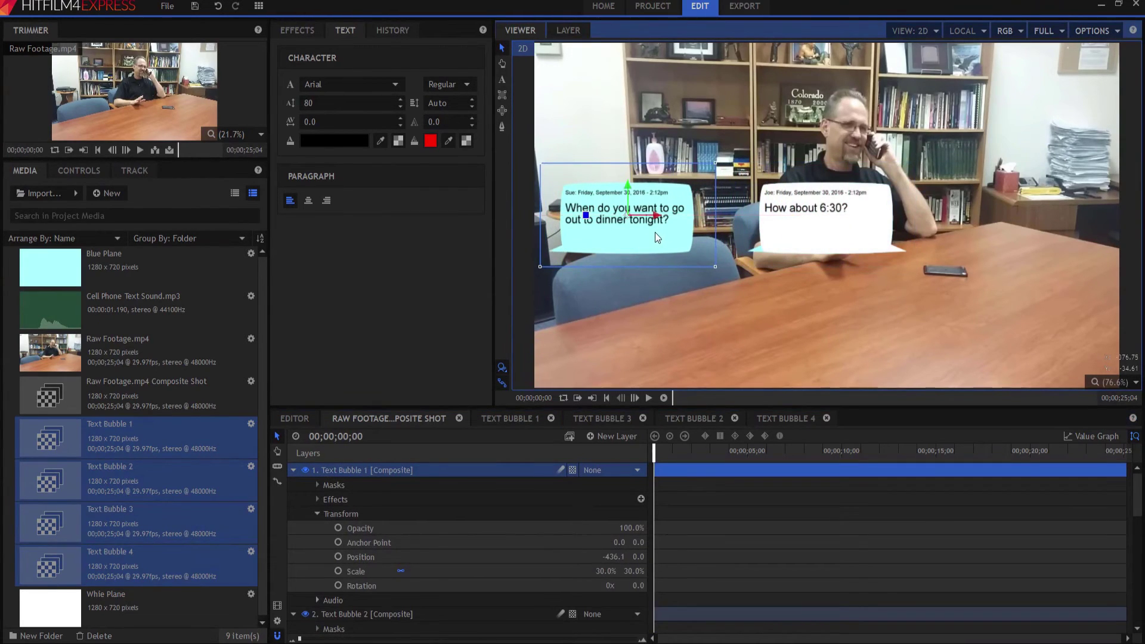
{"action": "left_click", "coordinate": [609, 557]}
{"action": "type", "text": "-450"}
{"action": "key", "text": "Return"}
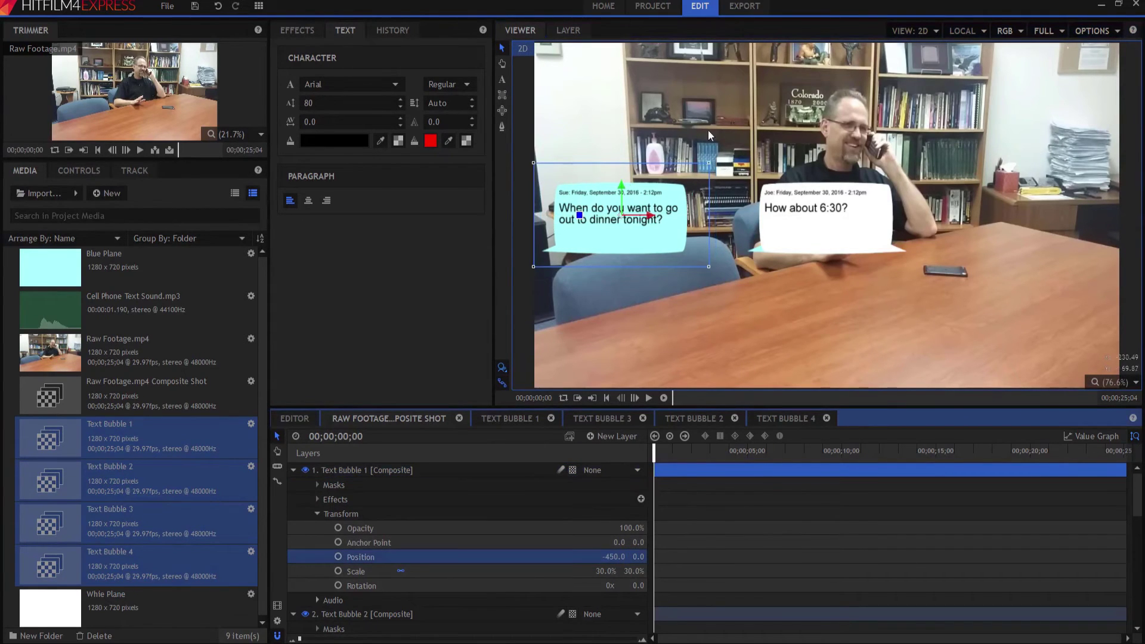
{"action": "left_click_drag", "start_coordinate": [621, 190], "coordinate": [624, 73]}
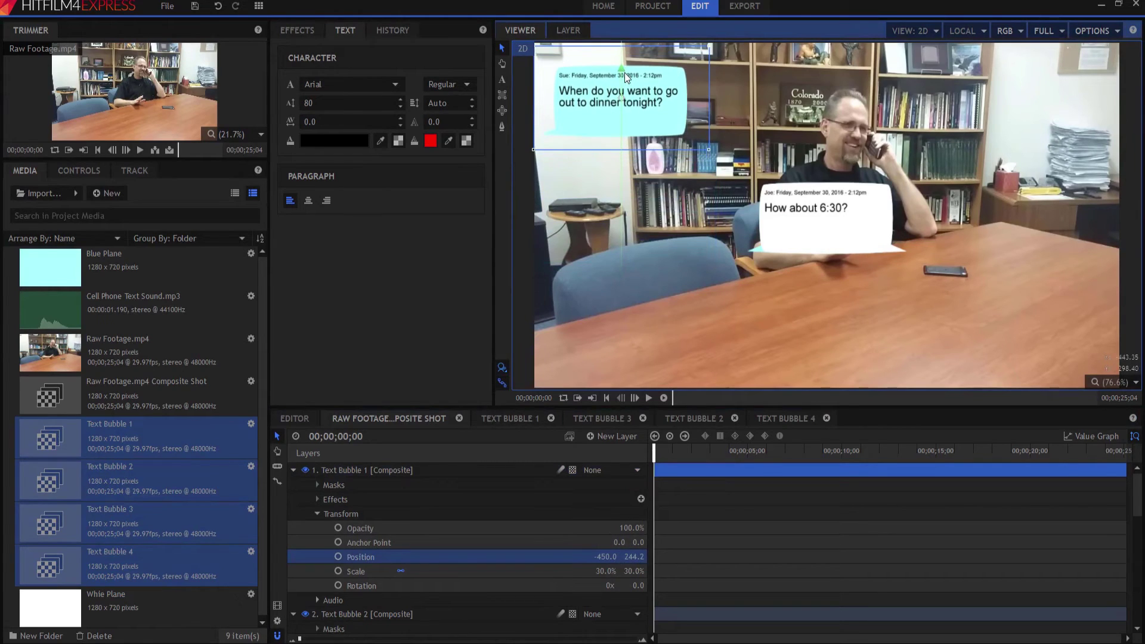
{"action": "left_click", "coordinate": [293, 470]}
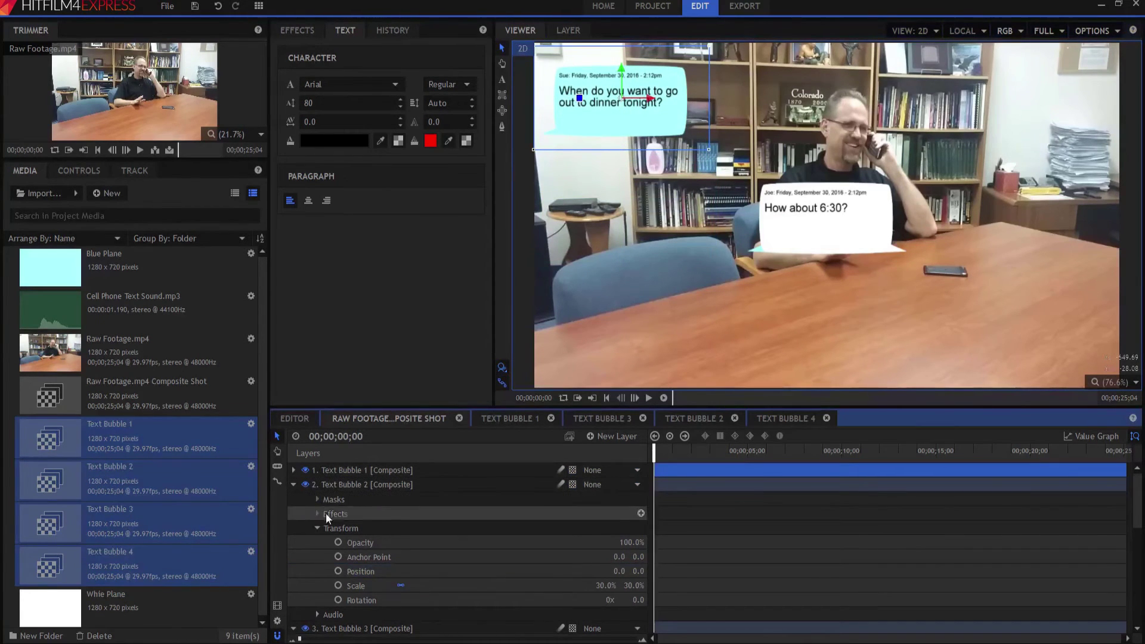
Step: Place the Text Bubble 2 layer directly below the first bubble at X -450 and Y about 78
{"action": "left_click", "coordinate": [618, 571]}
{"action": "type", "text": "-450"}
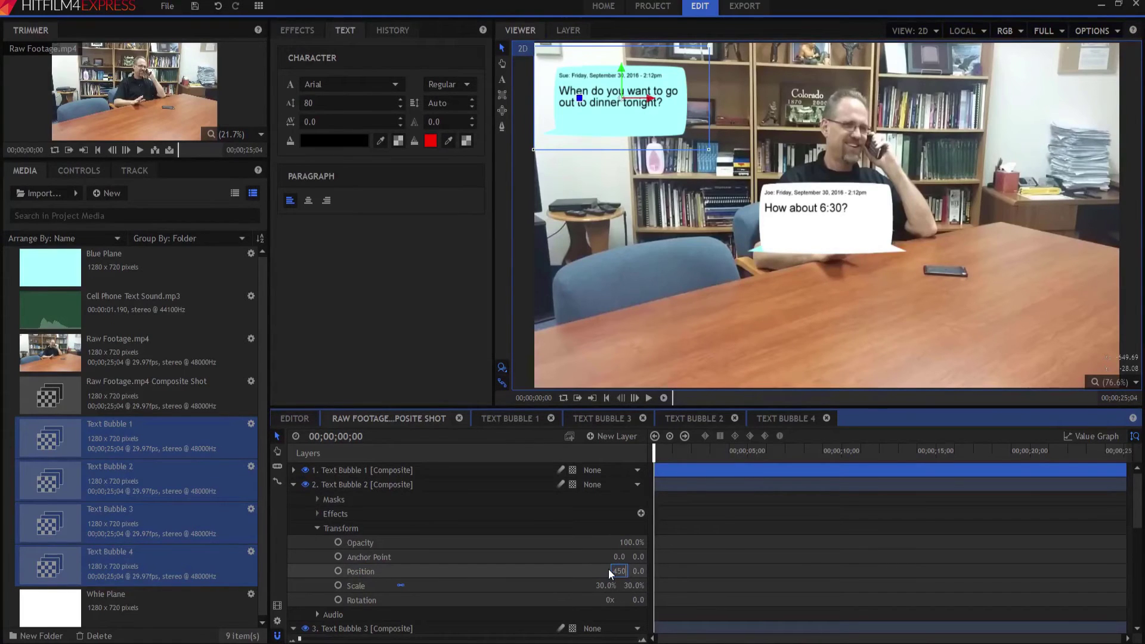
{"action": "key", "text": "Return"}
{"action": "left_click_drag", "start_coordinate": [621, 188], "coordinate": [621, 153]}
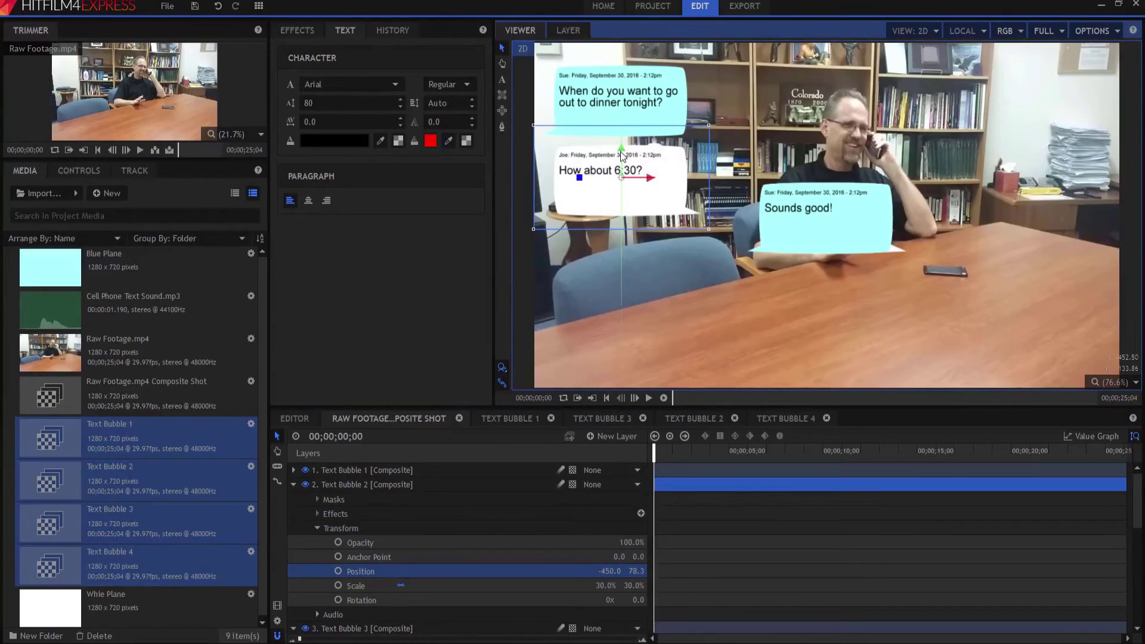
{"action": "left_click", "coordinate": [294, 485]}
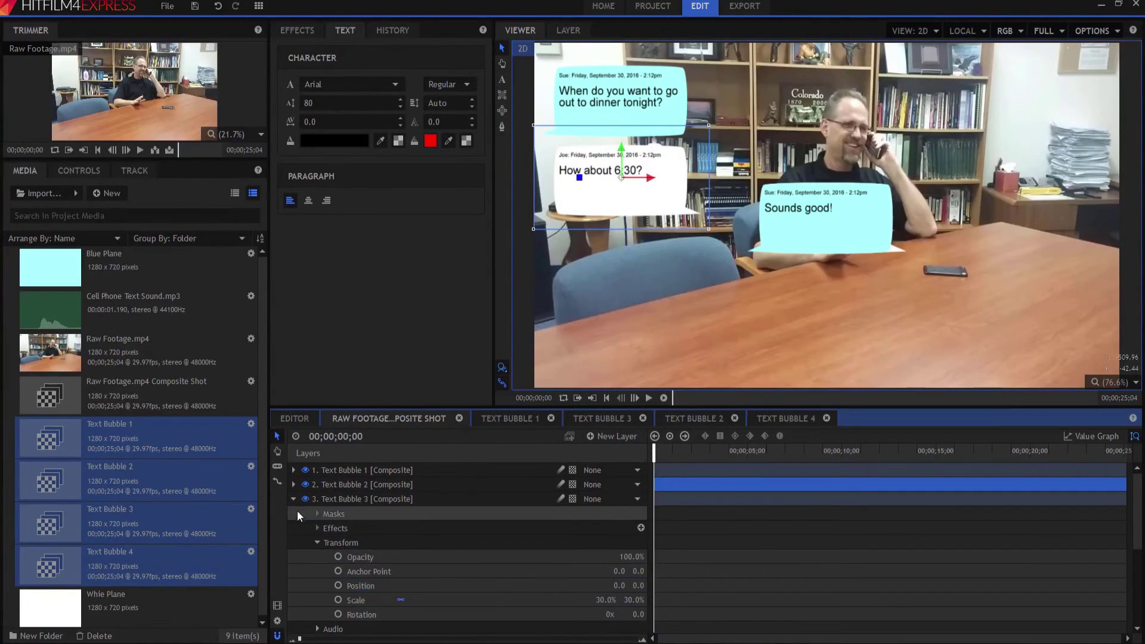
Step: Place the Text Bubble 3 layer directly below the second bubble at X -450 and Y about -87
{"action": "left_click", "coordinate": [619, 585]}
{"action": "type", "text": "-450"}
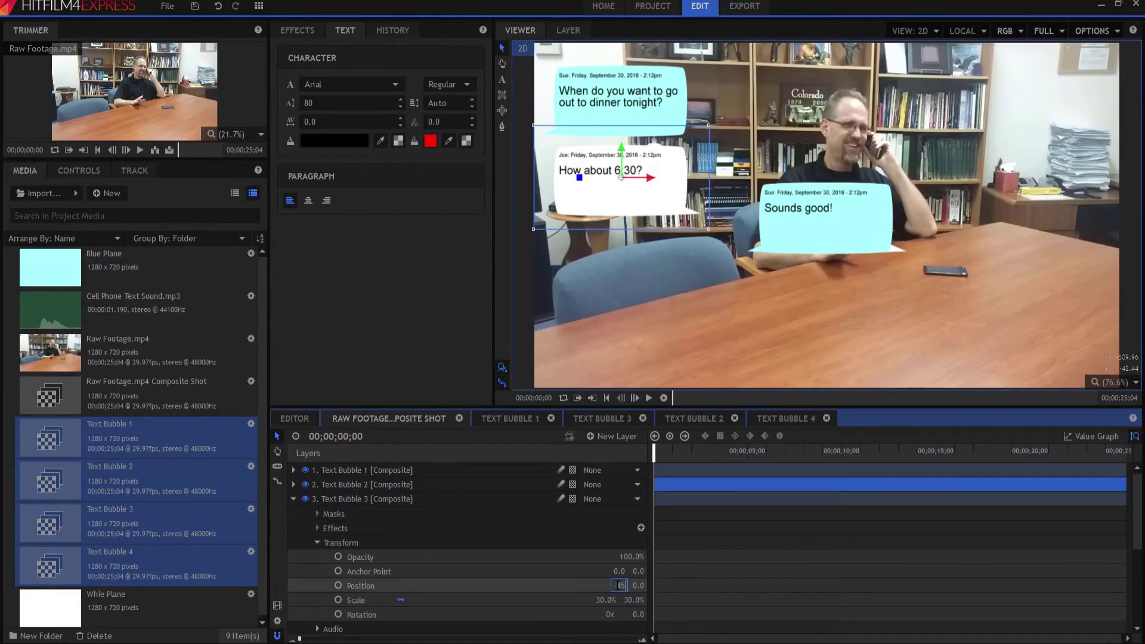
{"action": "key", "text": "Return"}
{"action": "left_click_drag", "start_coordinate": [622, 188], "coordinate": [618, 229]}
{"action": "left_click", "coordinate": [293, 500]}
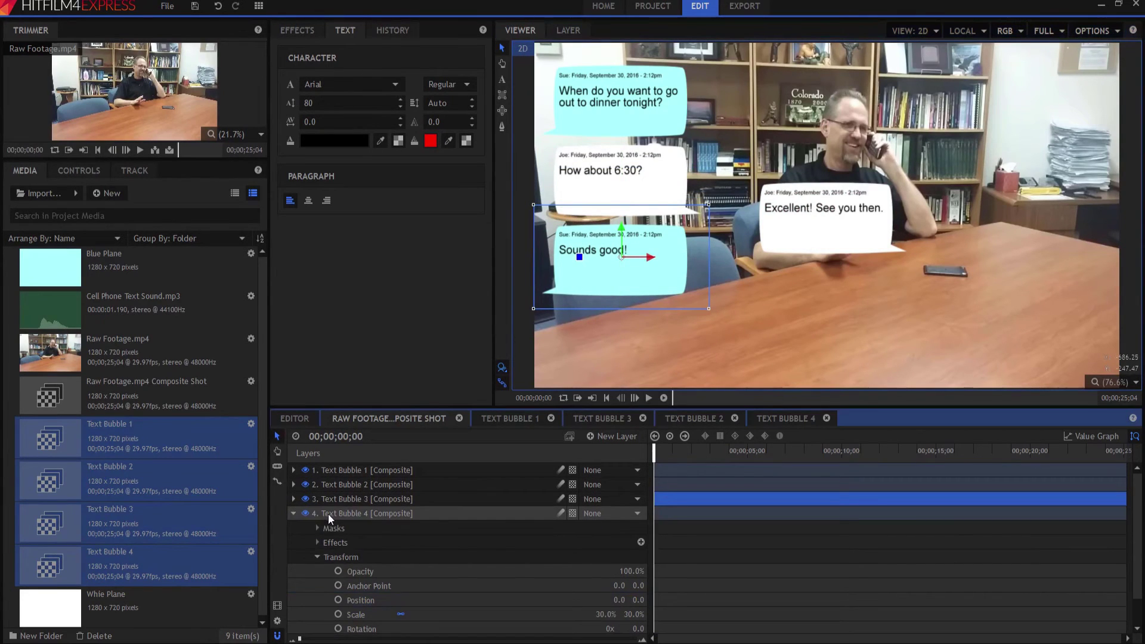
Step: Place the Text Bubble 4 layer directly below the third bubble at X -450 and Y about -249
{"action": "left_click", "coordinate": [332, 513]}
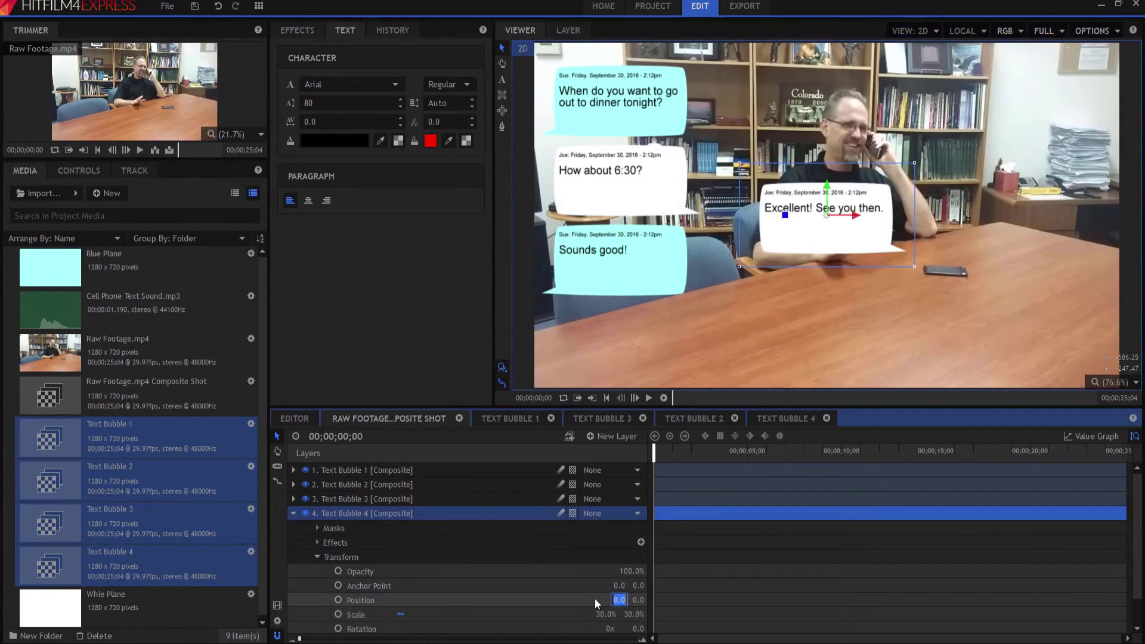
{"action": "type", "text": "-450"}
{"action": "key", "text": "Return"}
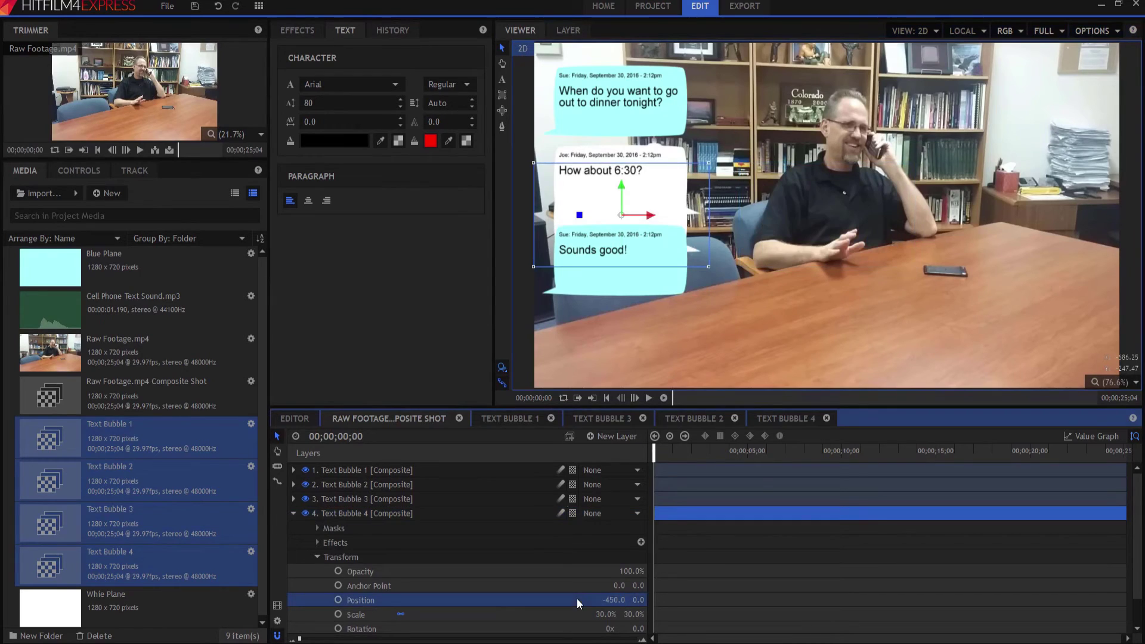
{"action": "left_click_drag", "start_coordinate": [624, 184], "coordinate": [627, 305]}
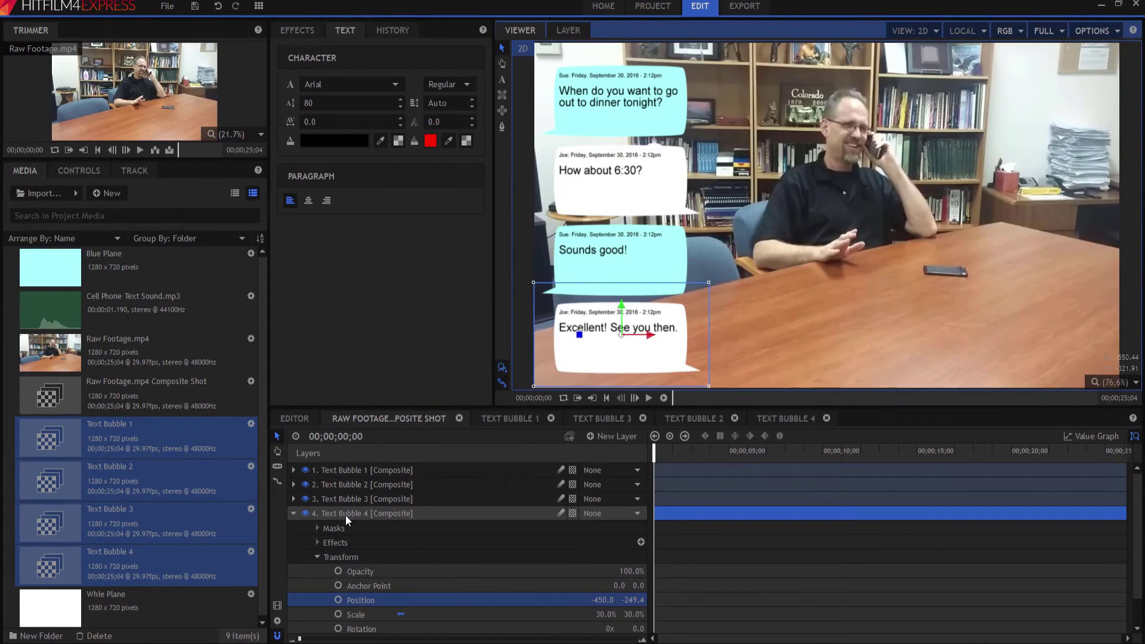
Step: Move all four Text Bubble layers together horizontally past the footage's left edge to X about -852
{"action": "left_click_drag", "start_coordinate": [345, 515], "coordinate": [354, 463]}
{"action": "left_click_drag", "start_coordinate": [651, 178], "coordinate": [467, 186]}
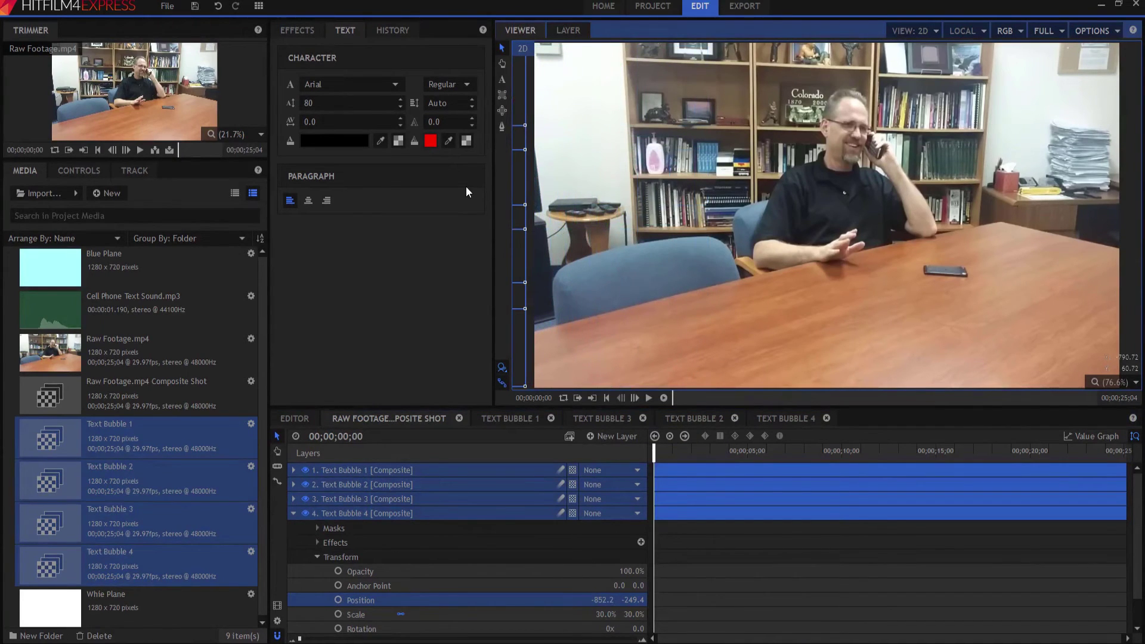
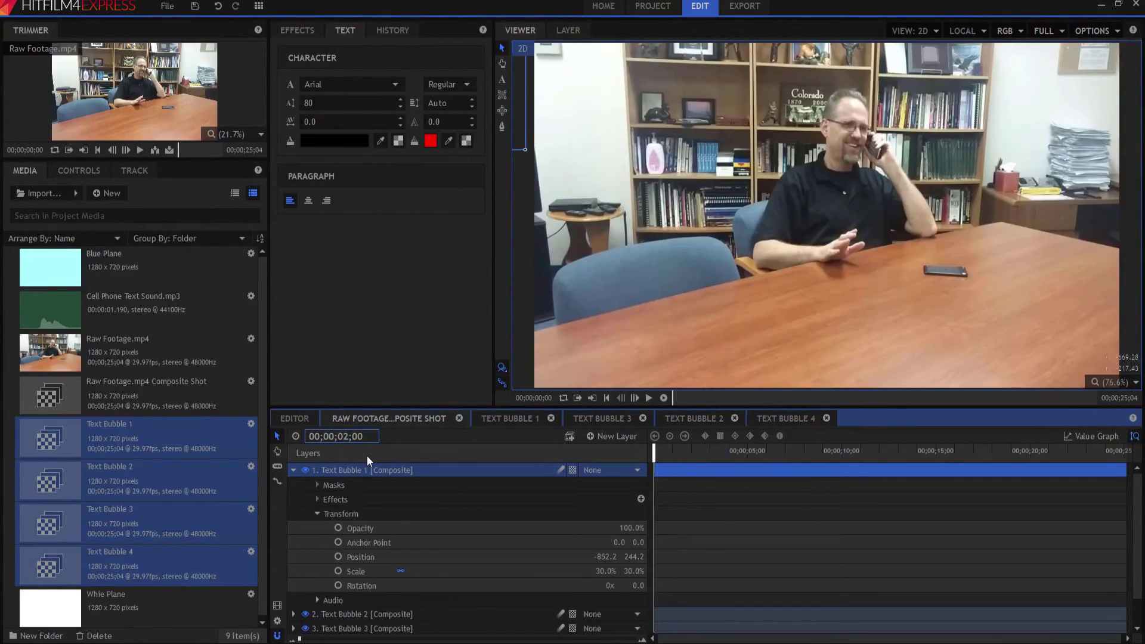
Step: Keyframe Text Bubble 1's position from off-screen at 00;00;02;00 to X -450 at 00;00;02;10
{"action": "key", "text": "Return"}
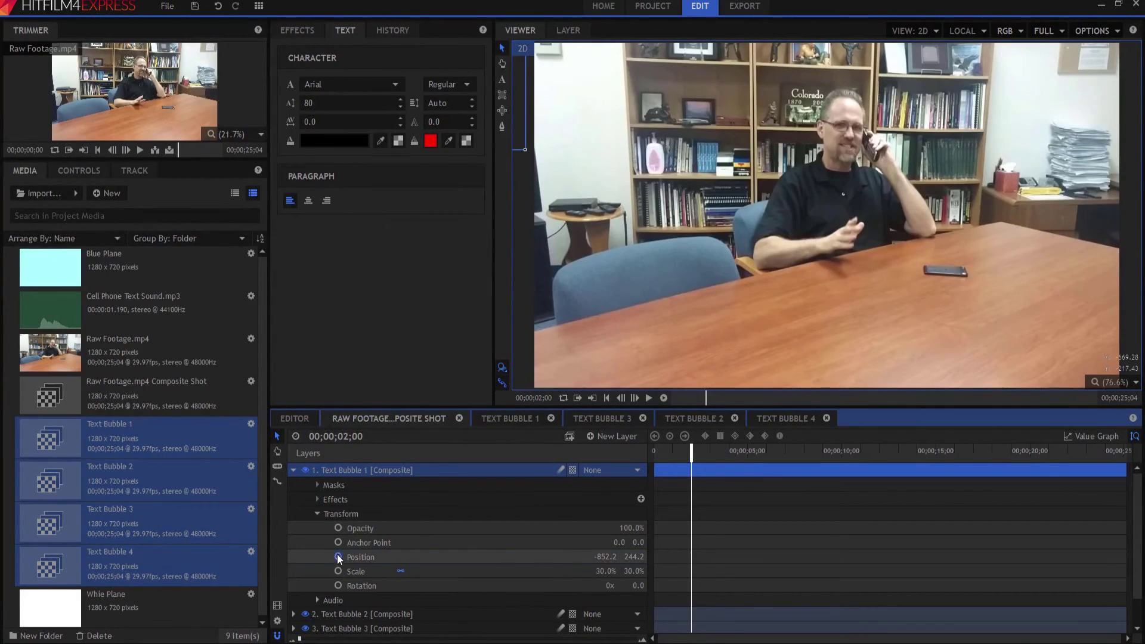
{"action": "left_click", "coordinate": [338, 557]}
{"action": "left_click", "coordinate": [353, 436]}
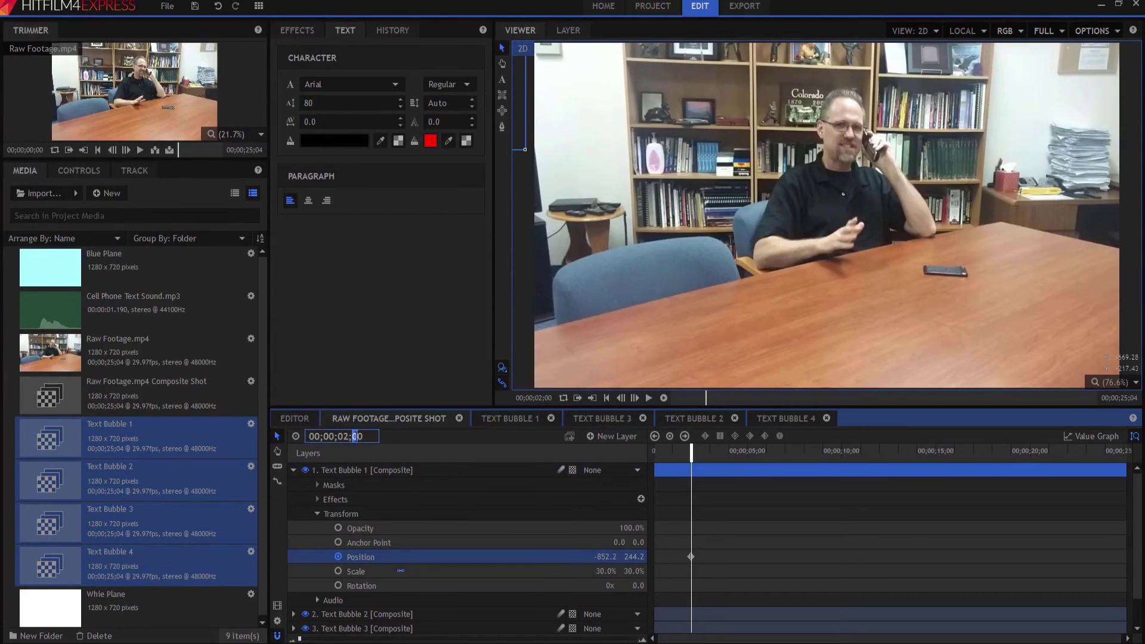
{"action": "type", "text": "10"}
{"action": "key", "text": "Return"}
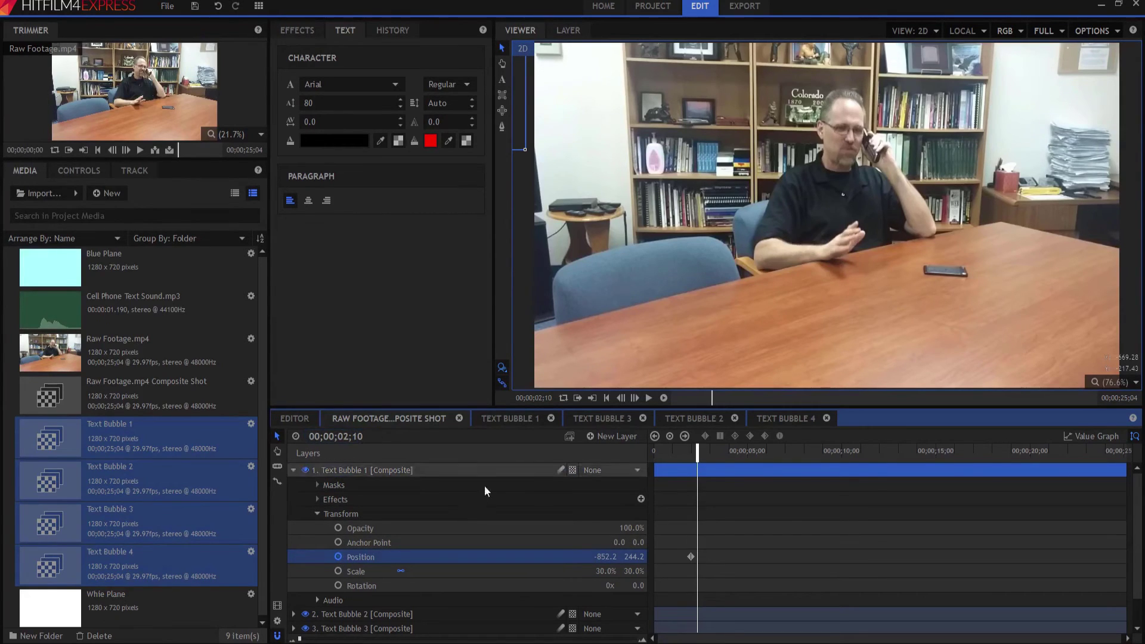
{"action": "left_click", "coordinate": [603, 555]}
{"action": "type", "text": "-650"}
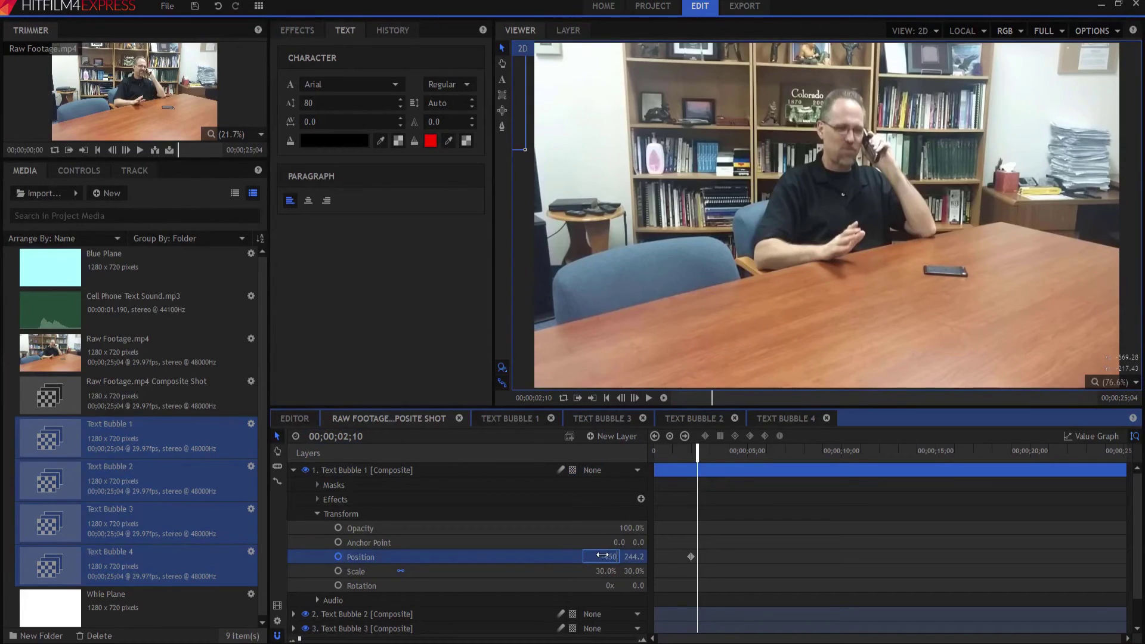
{"action": "key", "text": "Return"}
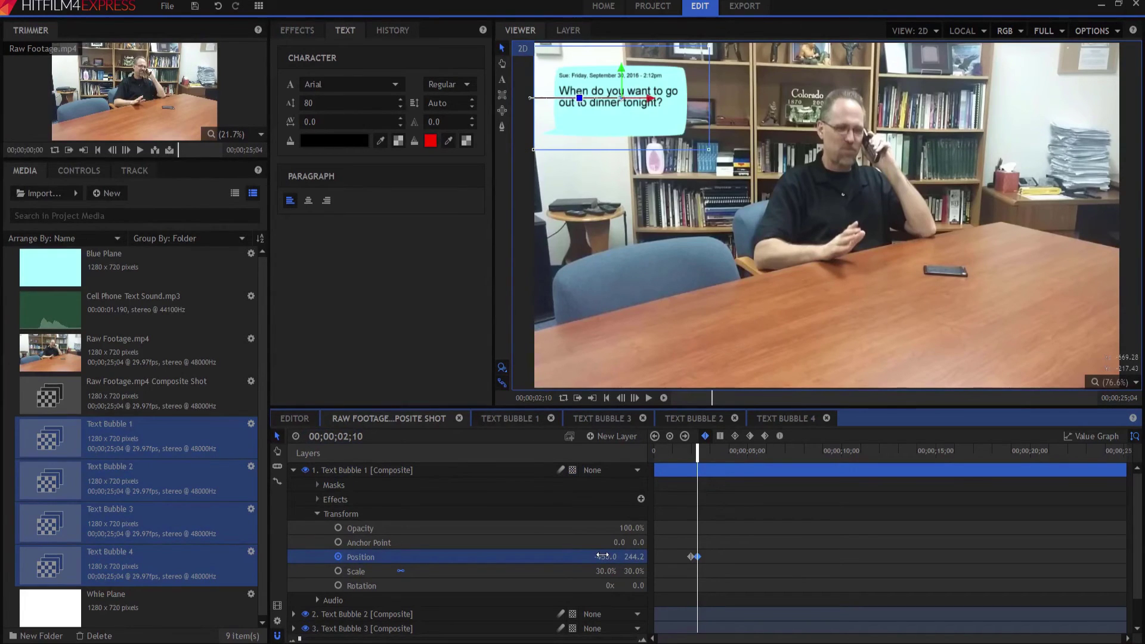
{"action": "left_click", "coordinate": [293, 471]}
Step: Add a position keyframe to the off-screen Text Bubble 2 layer at 00;00;11;15
{"action": "left_click", "coordinate": [294, 484]}
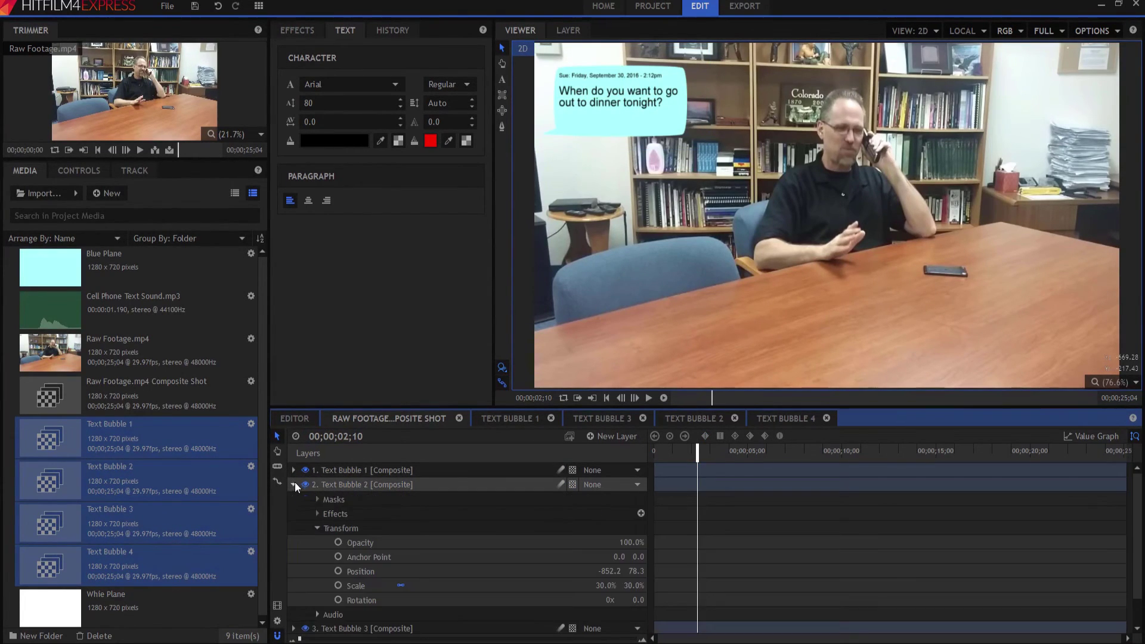
{"action": "left_click", "coordinate": [343, 436]}
{"action": "type", "text": "1115"}
{"action": "key", "text": "Return"}
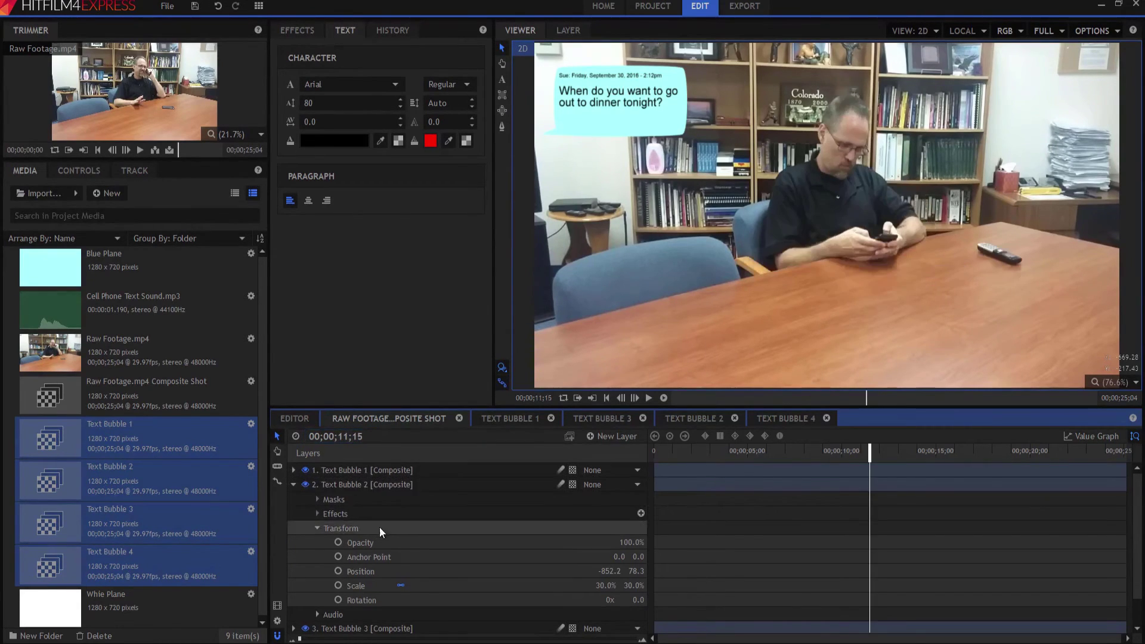
{"action": "left_click", "coordinate": [338, 571]}
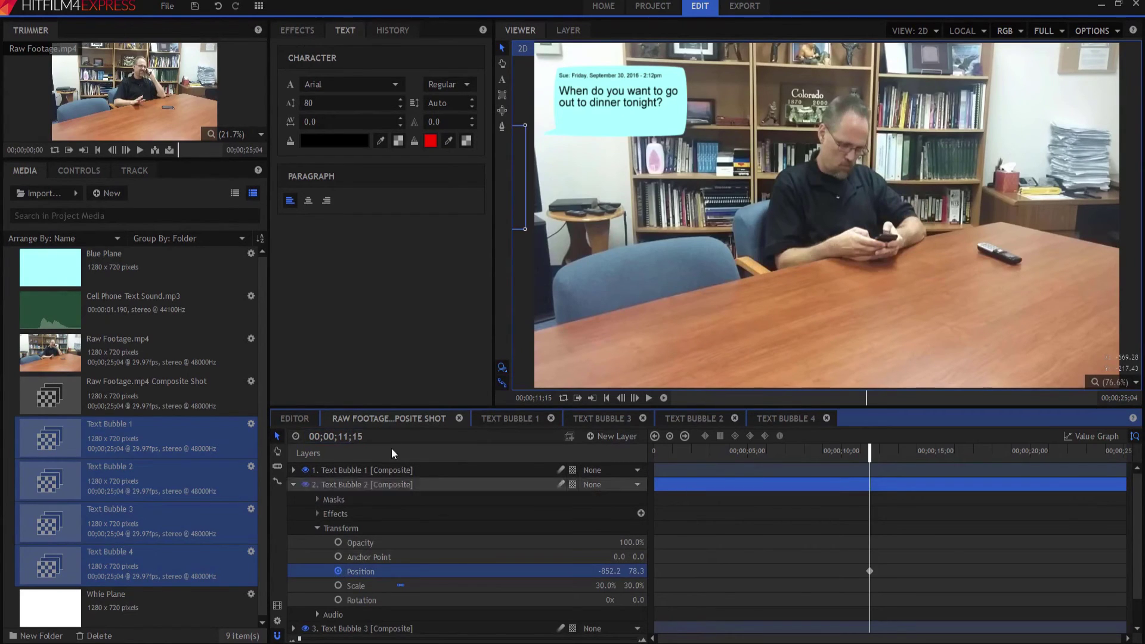
Step: Keyframe Text Bubble 2's X position at -450 at 00;00;11;25
{"action": "left_click", "coordinate": [355, 436]}
{"action": "type", "text": "2"}
{"action": "key", "text": "Return"}
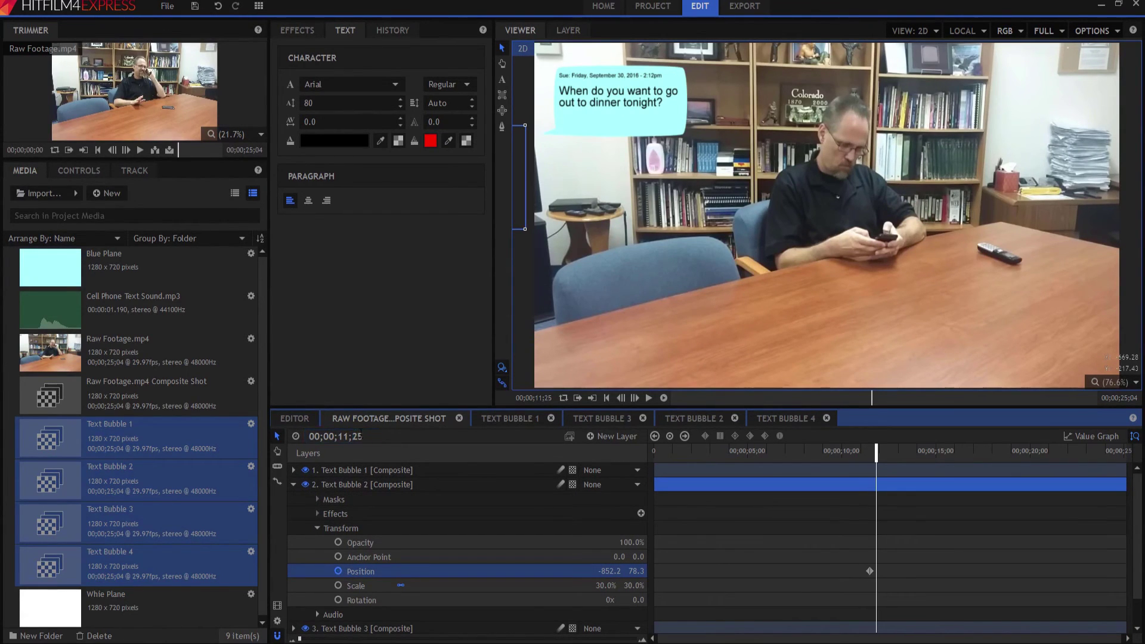
{"action": "left_click", "coordinate": [603, 570]}
{"action": "type", "text": "-450"}
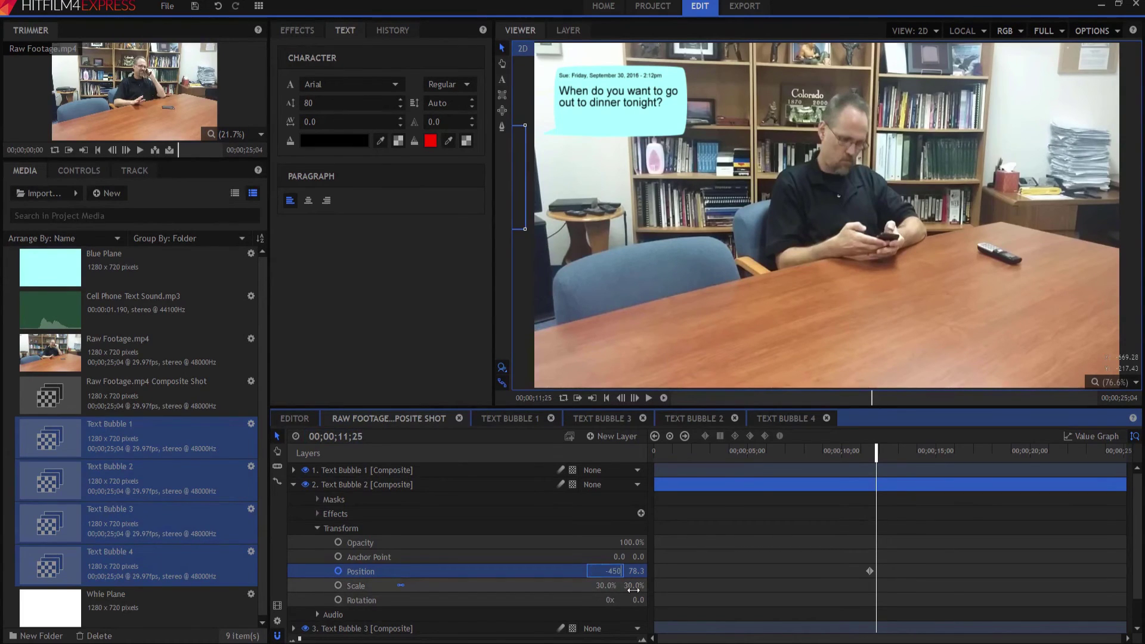
{"action": "key", "text": "Return"}
{"action": "left_click", "coordinate": [293, 484]}
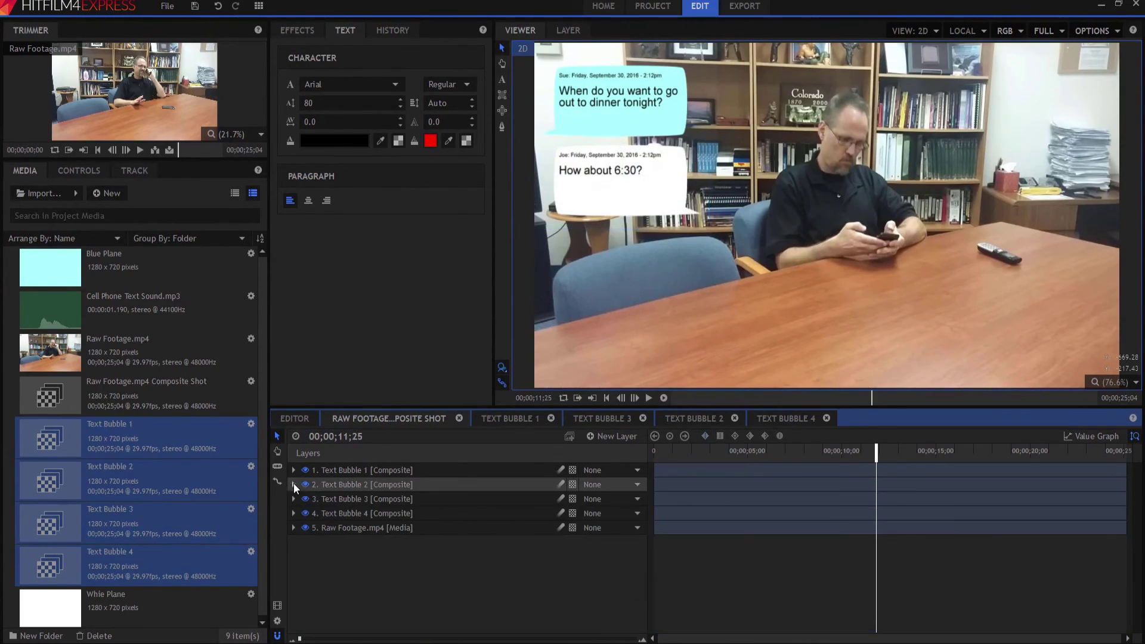
Step: Add a position keyframe to the off-screen Text Bubble 3 layer at 00;00;14;15
{"action": "left_click", "coordinate": [292, 496]}
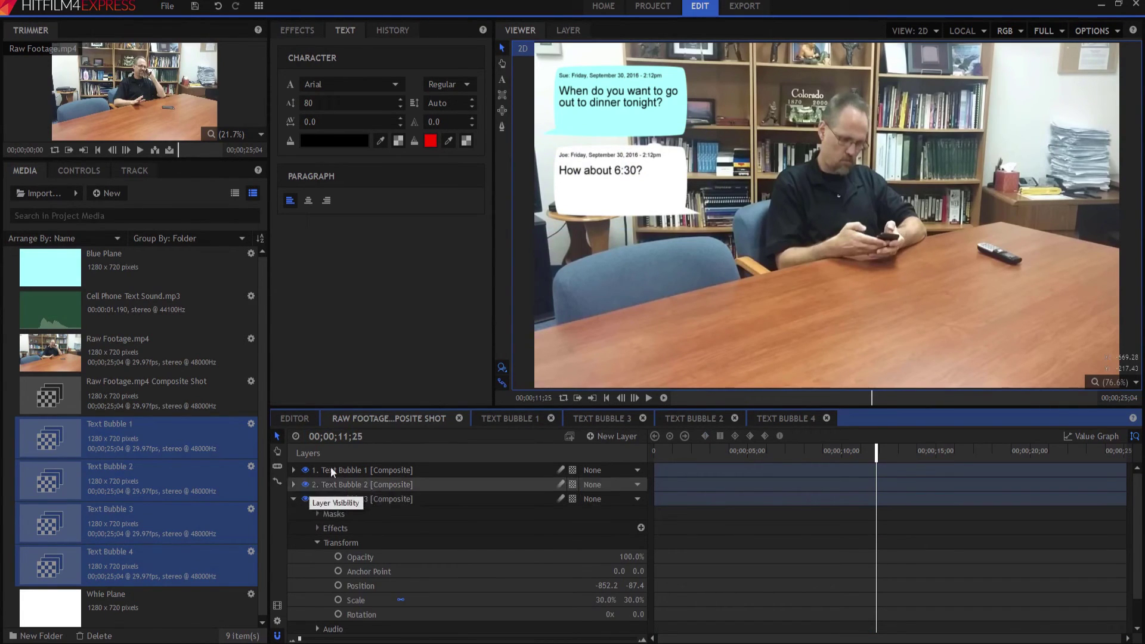
{"action": "left_click", "coordinate": [339, 436]}
{"action": "left_click_drag", "start_coordinate": [343, 436], "coordinate": [349, 437]}
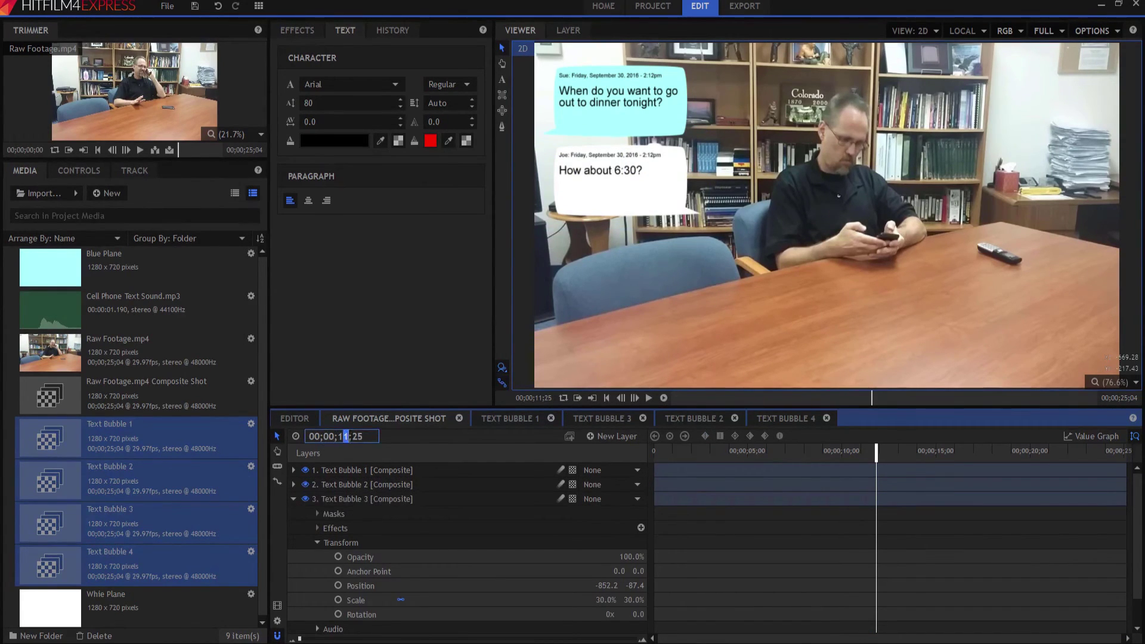
{"action": "type", "text": "4;1"}
{"action": "key", "text": "Return"}
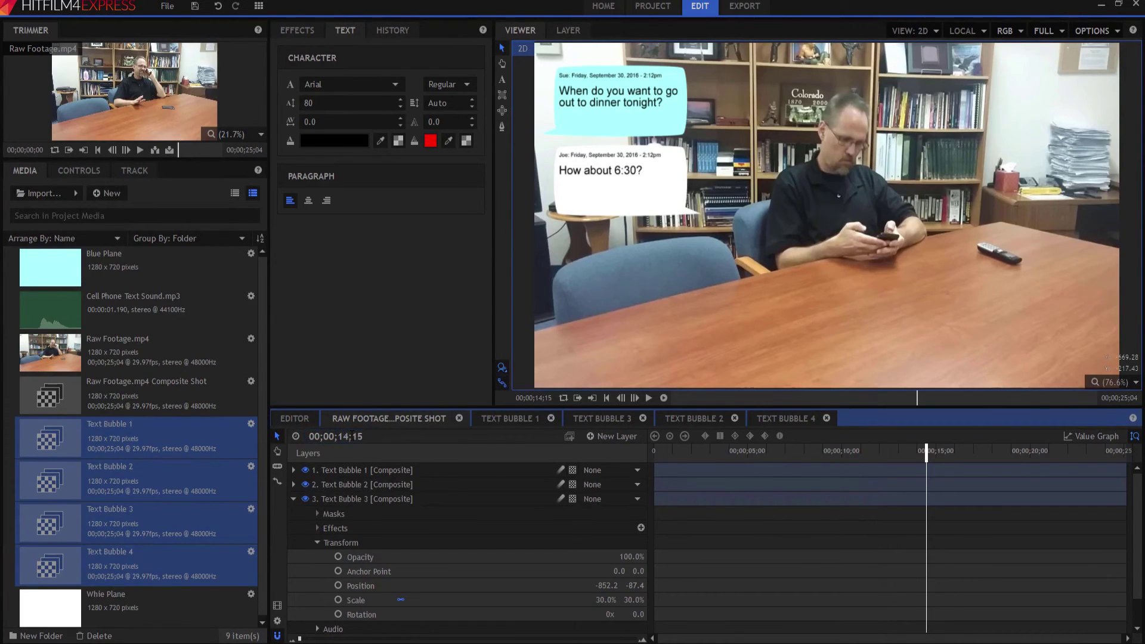
{"action": "left_click", "coordinate": [339, 586]}
Step: Keyframe Text Bubble 3's X position at -450 at 00;00;14;25
{"action": "left_click_drag", "start_coordinate": [352, 437], "coordinate": [358, 437]}
{"action": "type", "text": "2"}
{"action": "key", "text": "Return"}
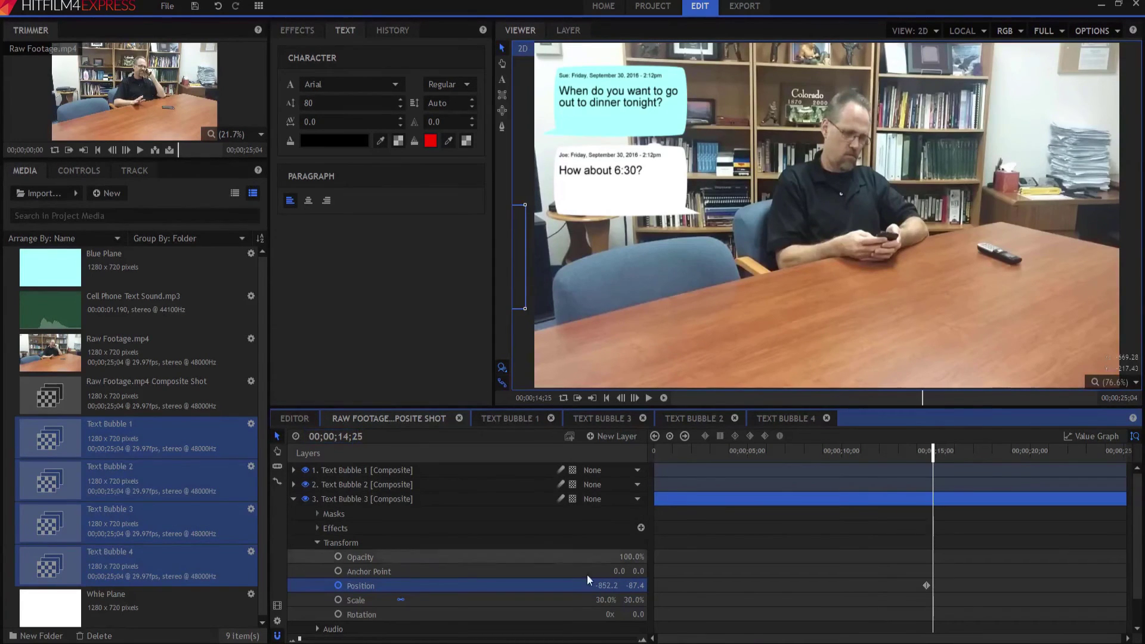
{"action": "left_click", "coordinate": [607, 586]}
{"action": "type", "text": "-450"}
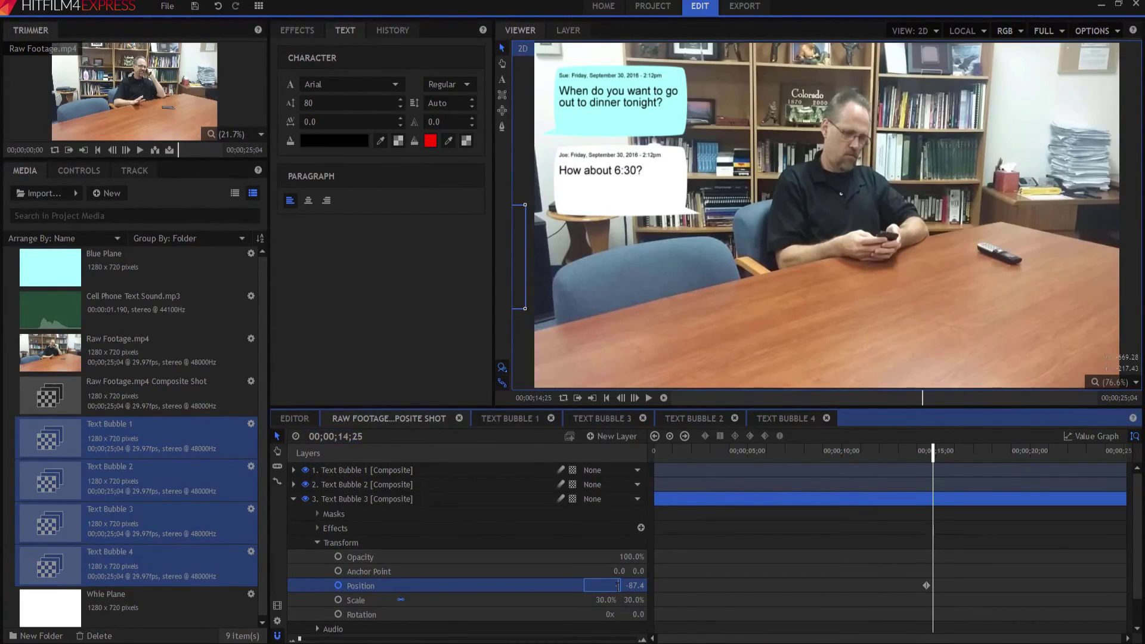
{"action": "key", "text": "Return"}
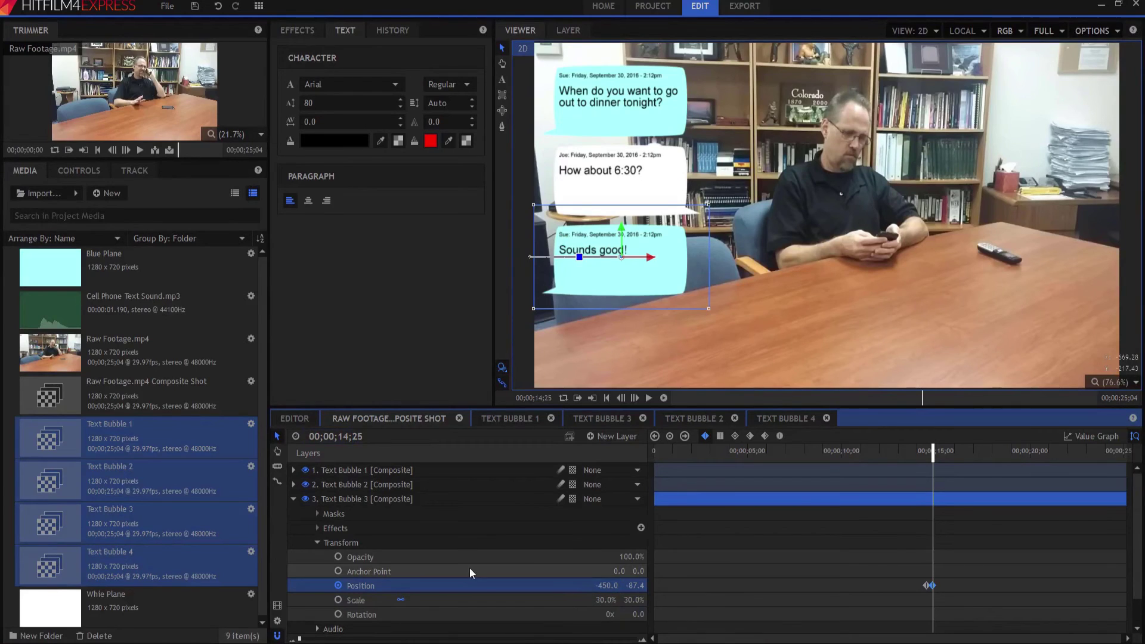
{"action": "left_click", "coordinate": [294, 499]}
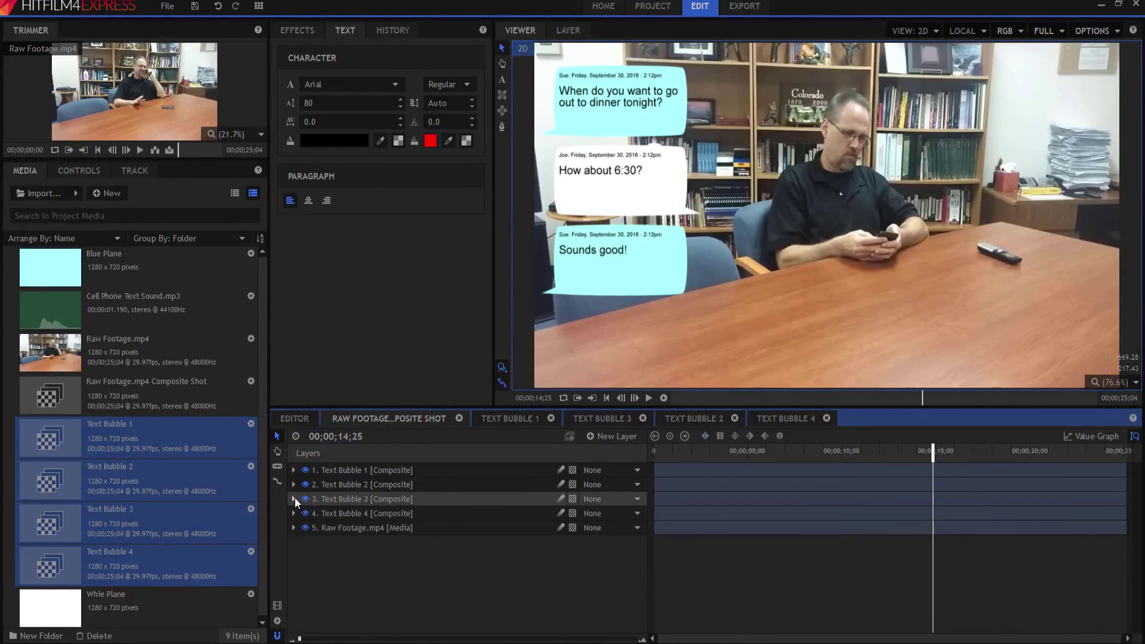
Step: Add a position keyframe to the off-screen Text Bubble 4 layer at 00;00;19;00
{"action": "left_click", "coordinate": [294, 513]}
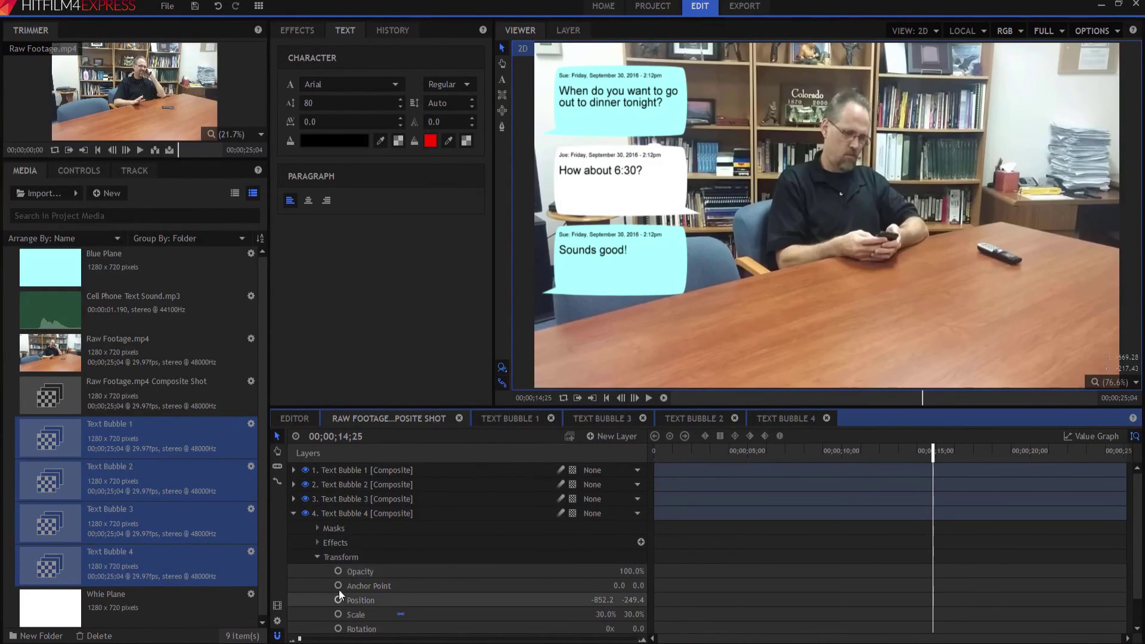
{"action": "left_click", "coordinate": [345, 436]}
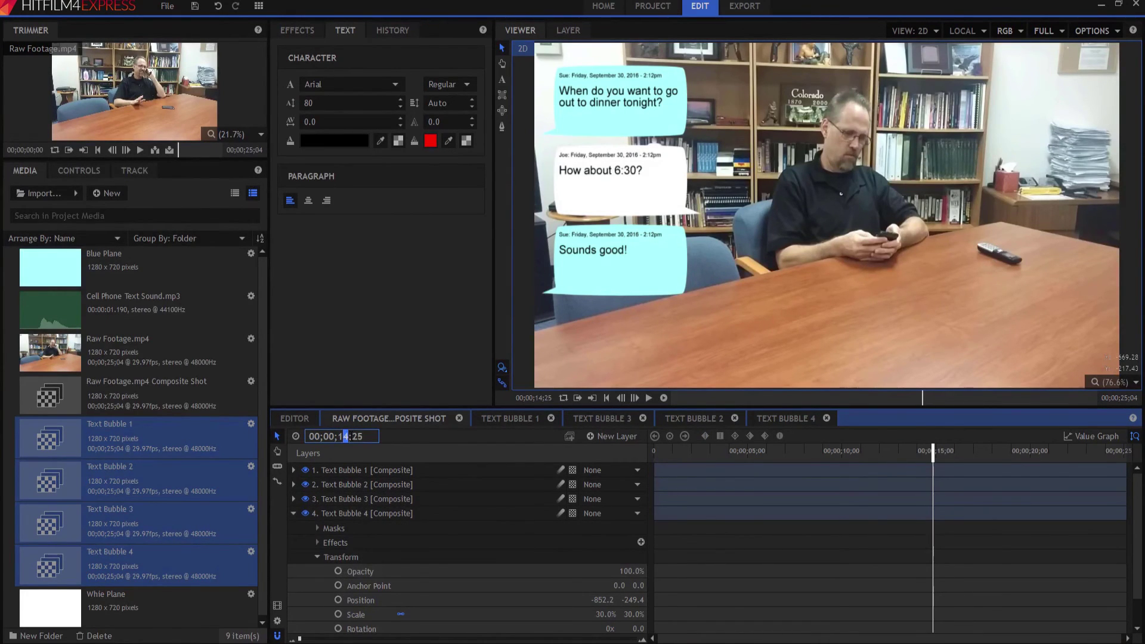
{"action": "type", "text": "1900"}
{"action": "key", "text": "Return"}
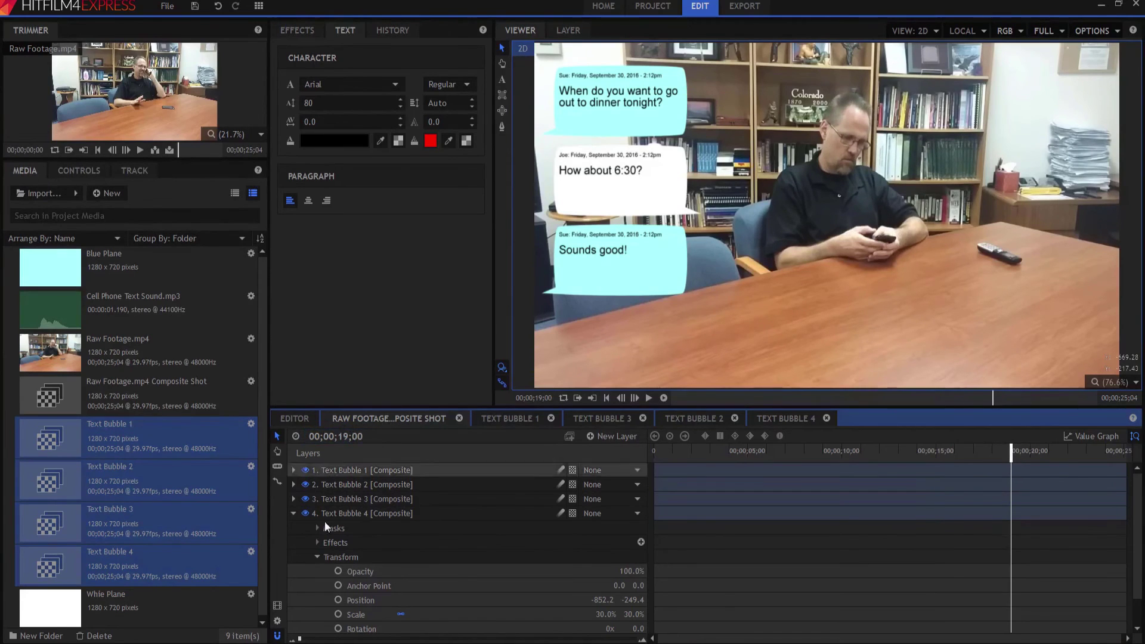
{"action": "left_click", "coordinate": [338, 601]}
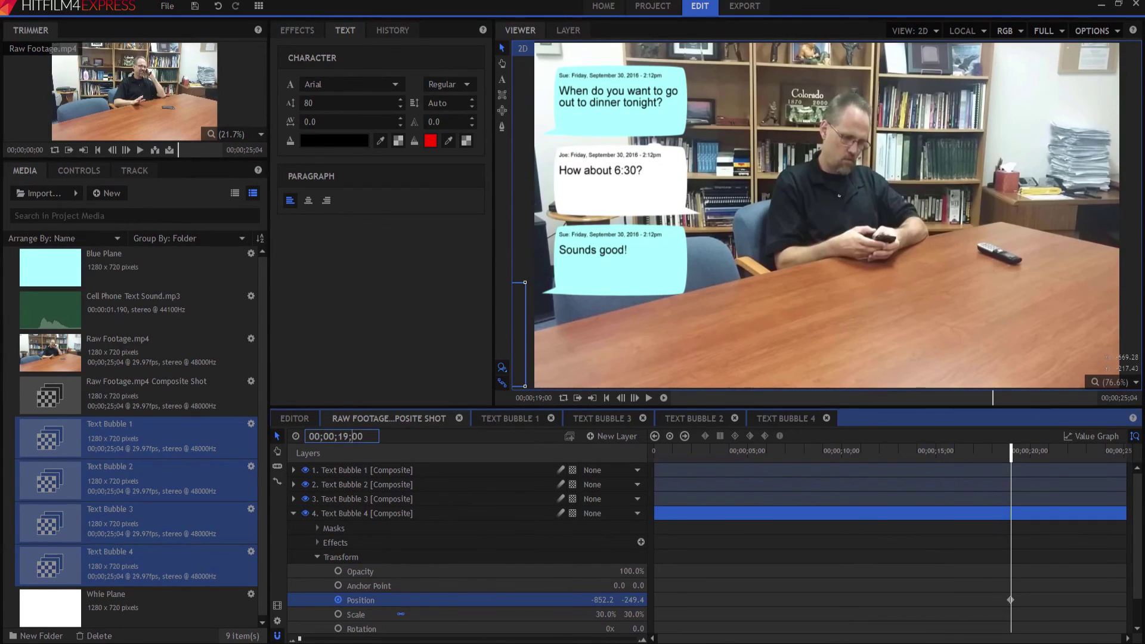
Step: Keyframe Text Bubble 4's X position at -450 at 00;00;19;10
{"action": "left_click_drag", "start_coordinate": [355, 439], "coordinate": [361, 436]}
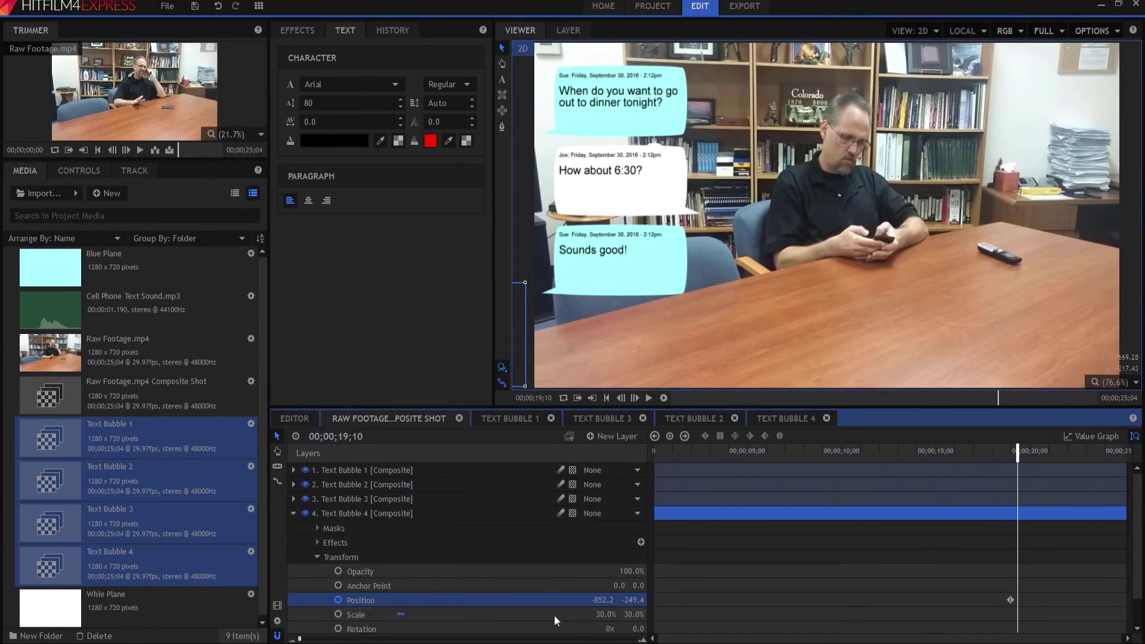
{"action": "left_click", "coordinate": [599, 600]}
{"action": "key", "text": "BackSpace"}
{"action": "type", "text": "-450"}
{"action": "key", "text": "Return"}
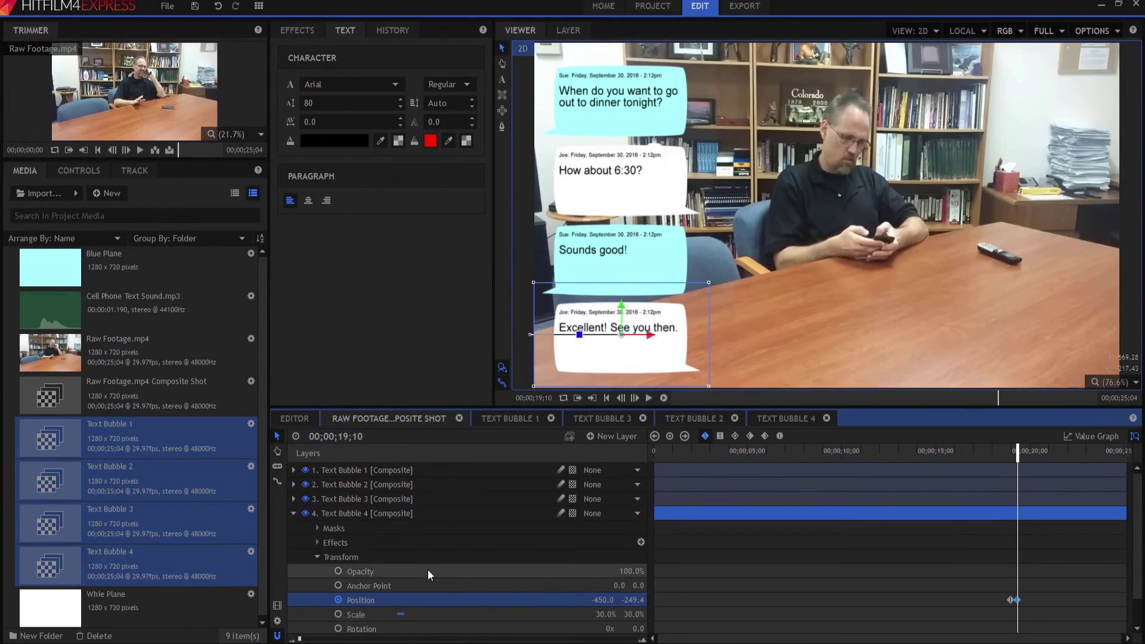
{"action": "left_click", "coordinate": [293, 513]}
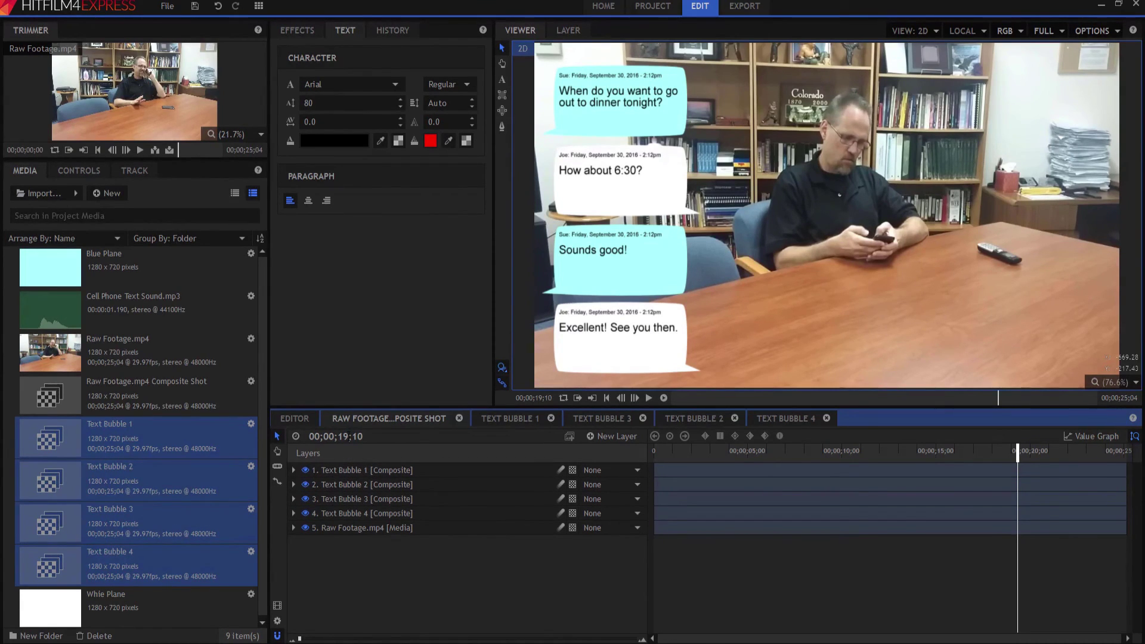
Step: Place Cell Phone Text Sound.mp3 below the footage layer, starting at 00;00;02;00
{"action": "double_click", "coordinate": [340, 437]}
{"action": "type", "text": "2"}
{"action": "key", "text": "Return"}
{"action": "left_click_drag", "start_coordinate": [77, 313], "coordinate": [693, 539]}
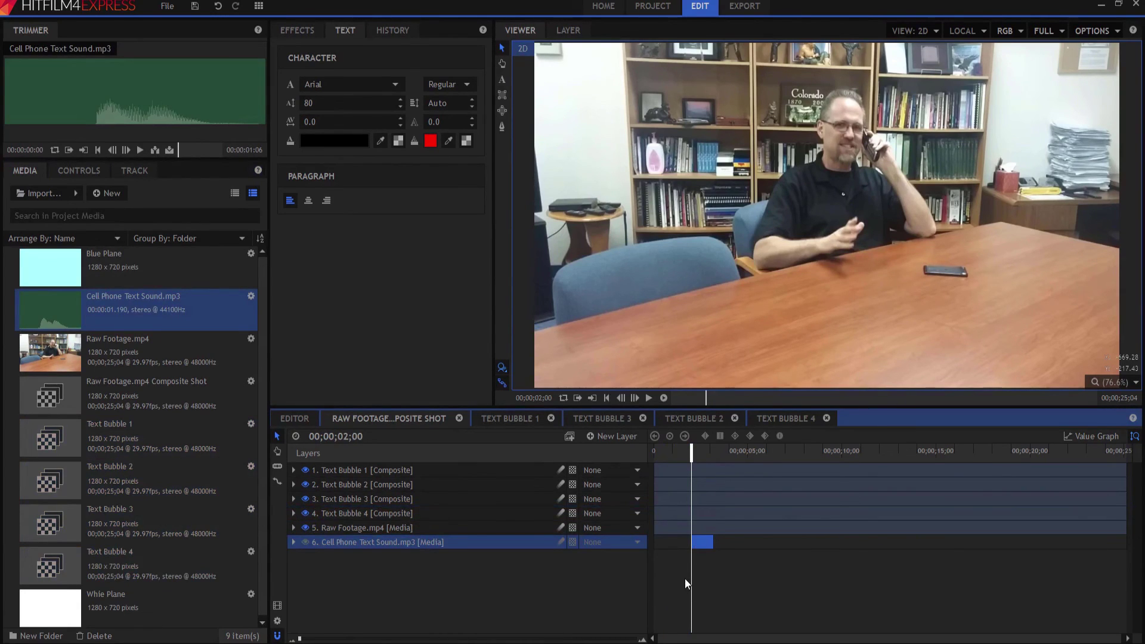
Step: Add a second Cell Phone Text Sound.mp3 layer starting at 00;00;14;15
{"action": "left_click_drag", "start_coordinate": [338, 437], "coordinate": [348, 437]}
{"action": "type", "text": "14"}
{"action": "left_click_drag", "start_coordinate": [353, 436], "coordinate": [364, 436]}
{"action": "type", "text": "15"}
{"action": "key", "text": "Return"}
{"action": "left_click_drag", "start_coordinate": [434, 387], "coordinate": [926, 546]}
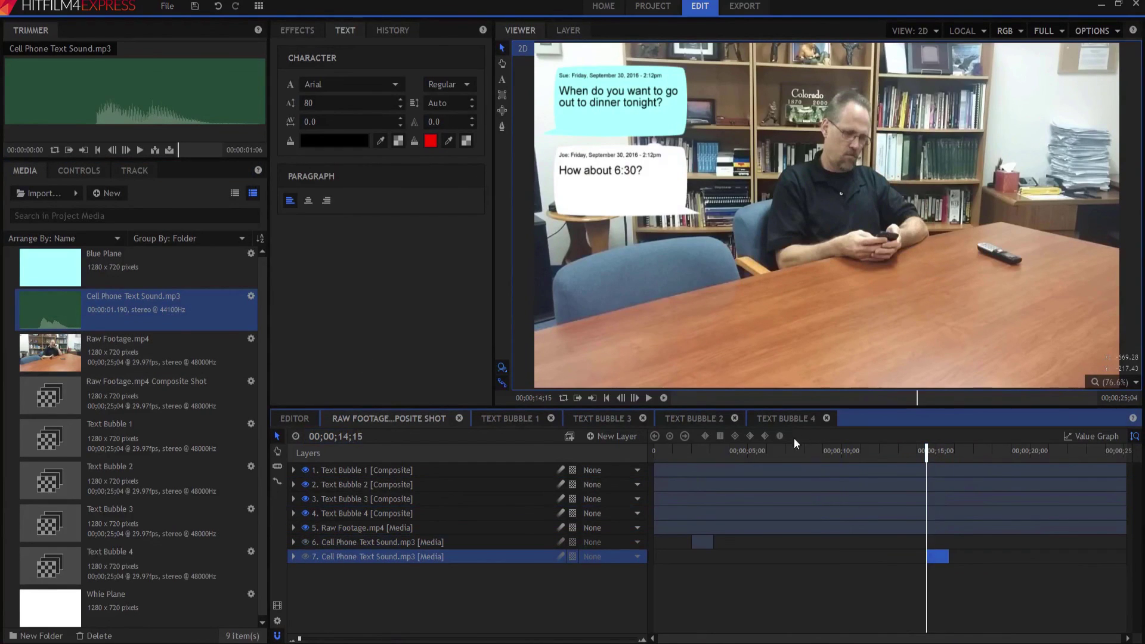
Step: Step forward frame by frame from 00;00;14;15 to examine how Text Bubble 3 slides in
{"action": "left_click", "coordinate": [634, 398]}
{"action": "left_click", "coordinate": [634, 398]}
{"action": "left_click", "coordinate": [633, 398]}
{"action": "left_click", "coordinate": [634, 398]}
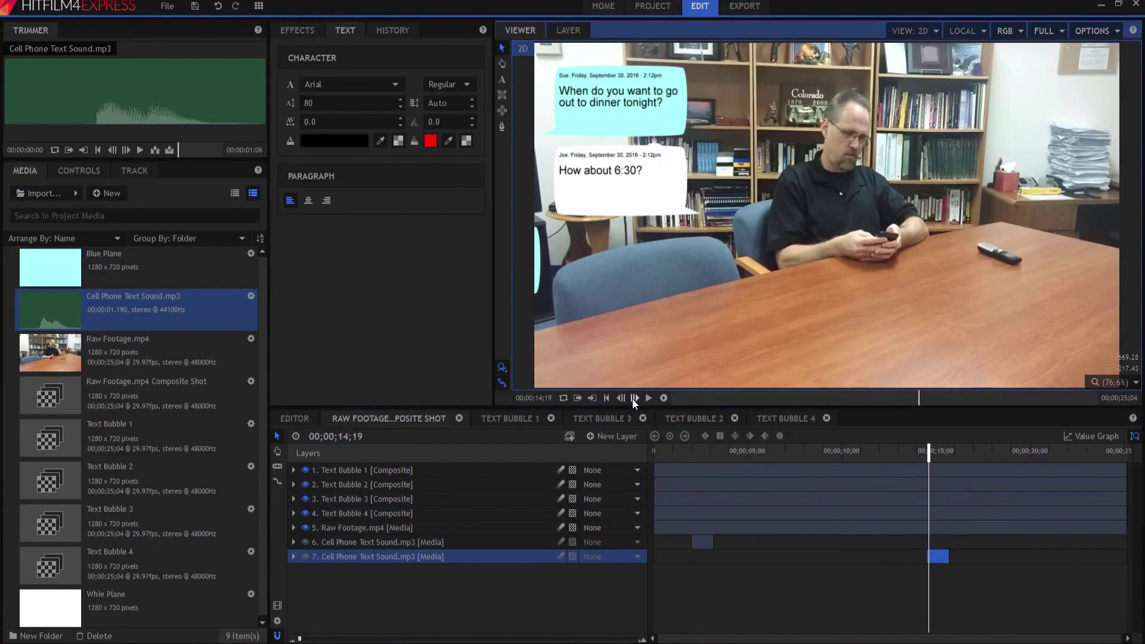
{"action": "left_click", "coordinate": [634, 398]}
{"action": "left_click", "coordinate": [633, 398]}
{"action": "left_click", "coordinate": [633, 397]}
{"action": "left_click", "coordinate": [634, 398]}
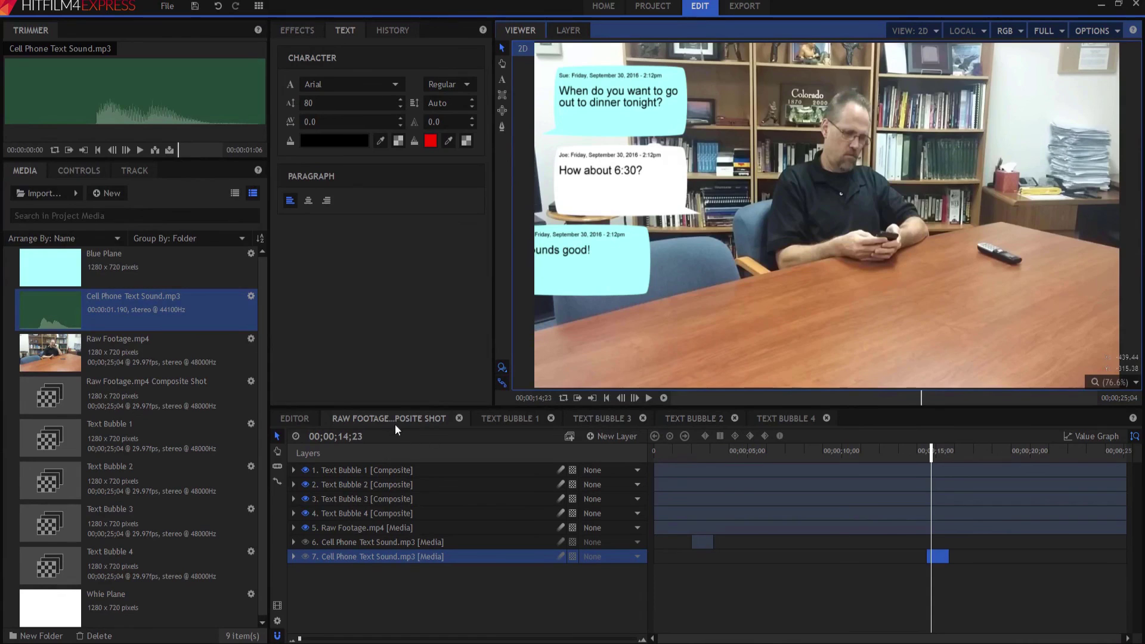
Step: Add an opacity keyframe to the Text Bubble 1 layer at 00;00;21;00
{"action": "left_click", "coordinate": [442, 456]}
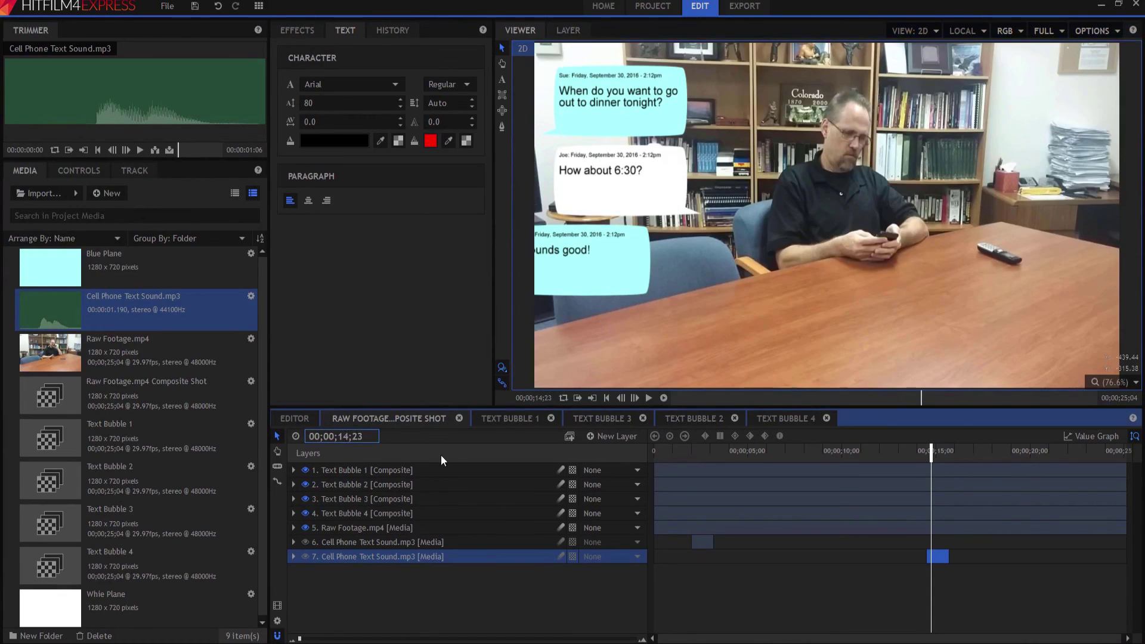
{"action": "key", "text": "BackSpace"}
{"action": "type", "text": "21;"}
{"action": "key", "text": "Delete"}
{"action": "key", "text": "Delete"}
{"action": "key", "text": "Delete"}
{"action": "type", "text": "00"}
{"action": "key", "text": "Return"}
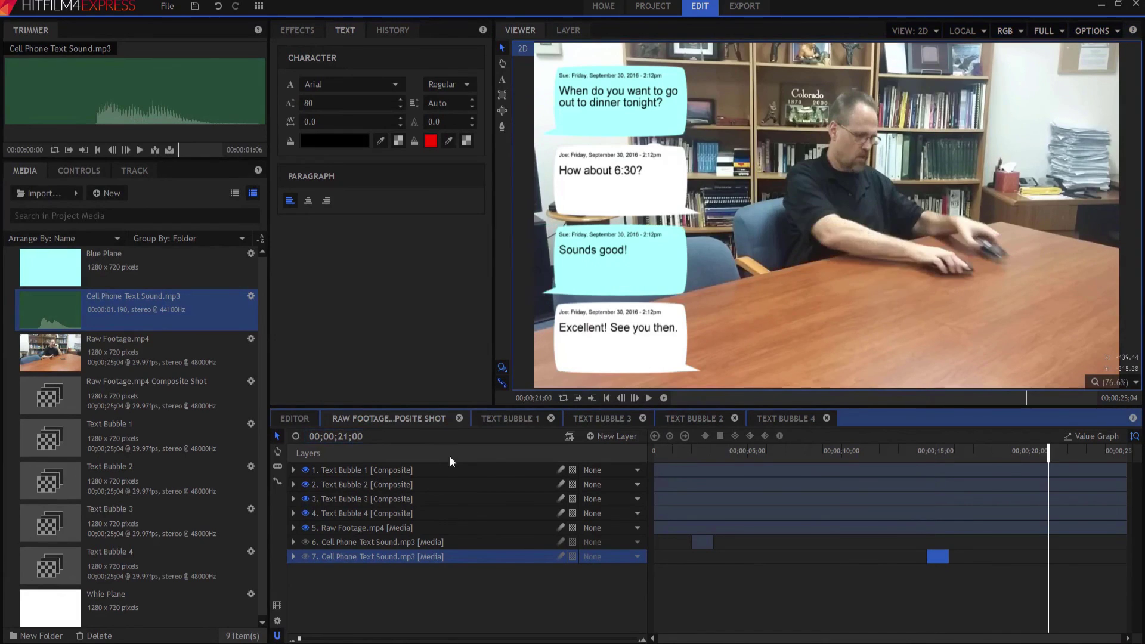
{"action": "left_click", "coordinate": [294, 470]}
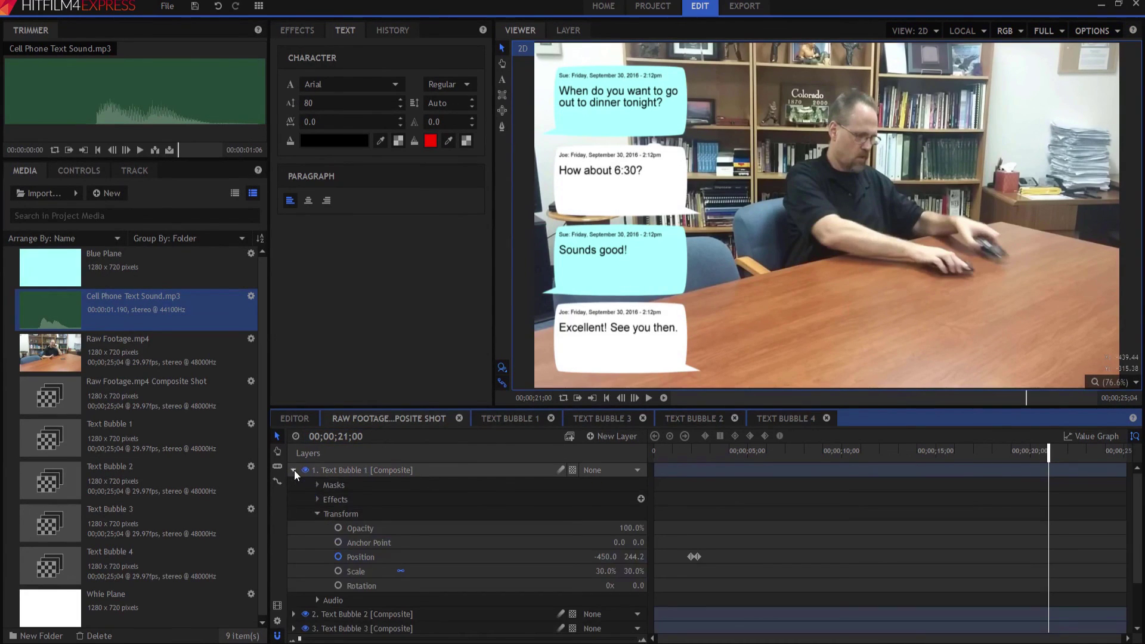
{"action": "left_click", "coordinate": [337, 529]}
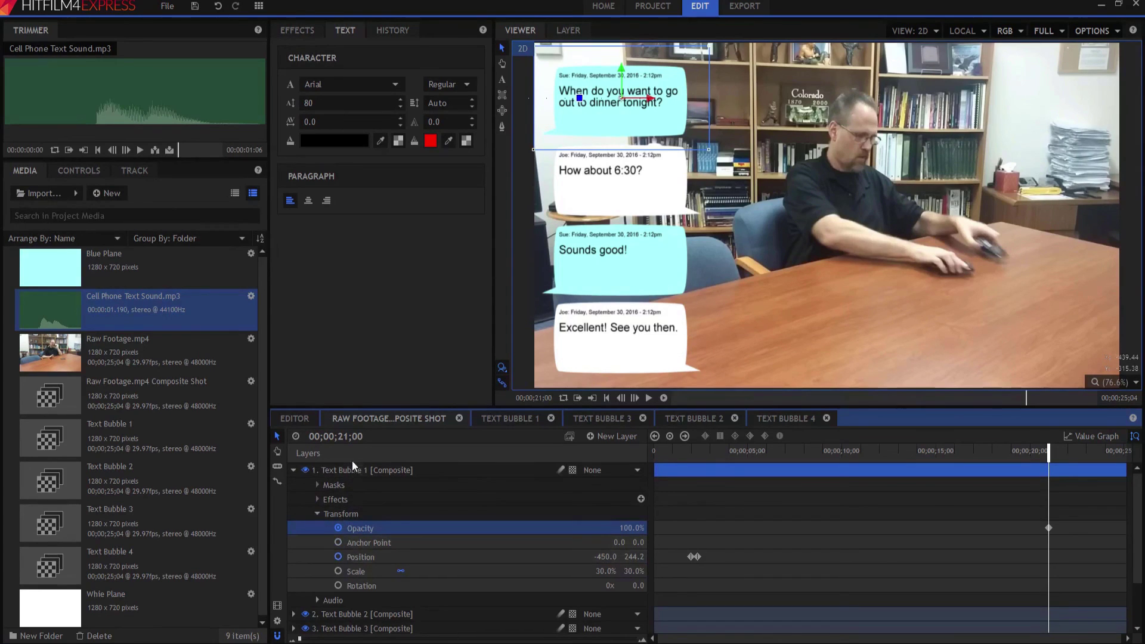
Step: Keyframe Text Bubble 1's opacity at 0% at 00;00;21;10
{"action": "left_click", "coordinate": [354, 436]}
{"action": "type", "text": "10"}
{"action": "key", "text": "Return"}
{"action": "left_click_drag", "start_coordinate": [632, 525], "coordinate": [628, 526]}
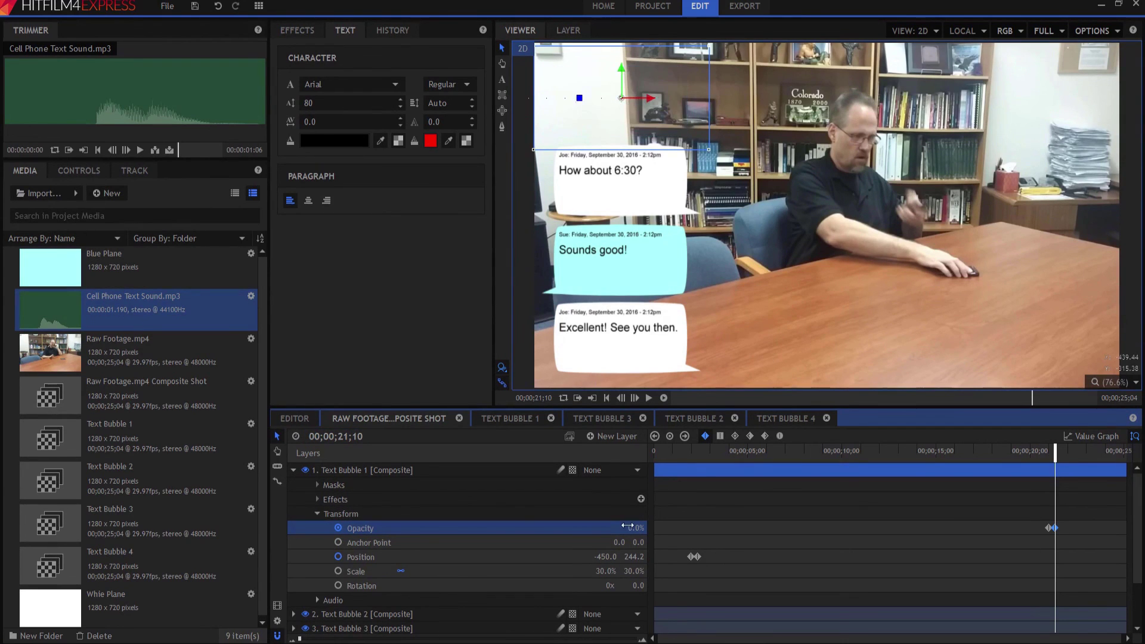
Step: Return to 00;00;21;00 and copy both of Text Bubble 1's opacity keyframes
{"action": "left_click", "coordinate": [353, 437]}
{"action": "left_click_drag", "start_coordinate": [354, 437], "coordinate": [358, 438]}
{"action": "type", "text": "0"}
{"action": "key", "text": "Return"}
{"action": "left_click_drag", "start_coordinate": [1034, 507], "coordinate": [1073, 532]}
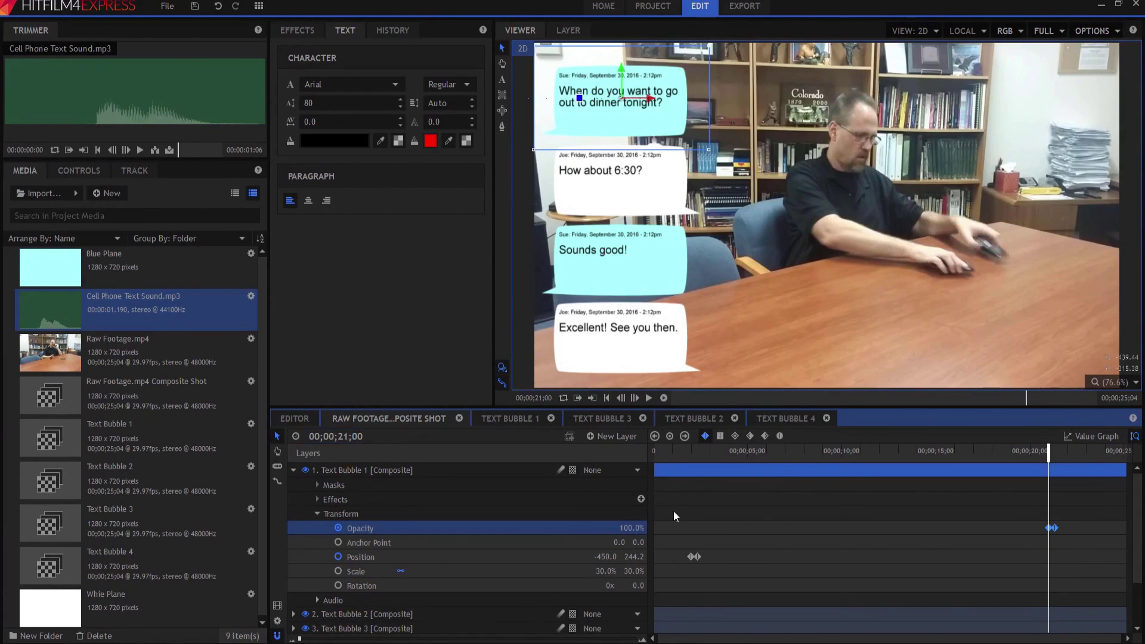
Step: Enable opacity keyframing on Text Bubble 2 and paste the copied fade-out keyframes at 00;00;21;00
{"action": "left_click", "coordinate": [293, 471]}
{"action": "left_click", "coordinate": [292, 484]}
{"action": "left_click", "coordinate": [338, 543]}
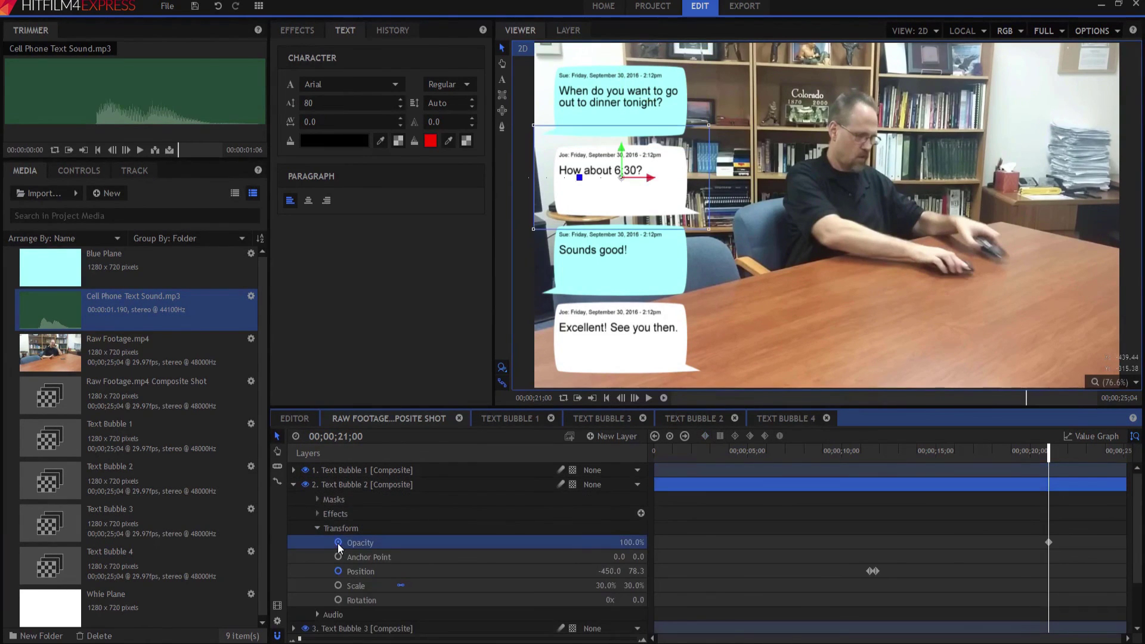
{"action": "left_click", "coordinate": [292, 484]}
Step: Paste the copied opacity keyframes onto Text Bubble 3's opacity at 00;00;21;00
{"action": "left_click", "coordinate": [291, 500]}
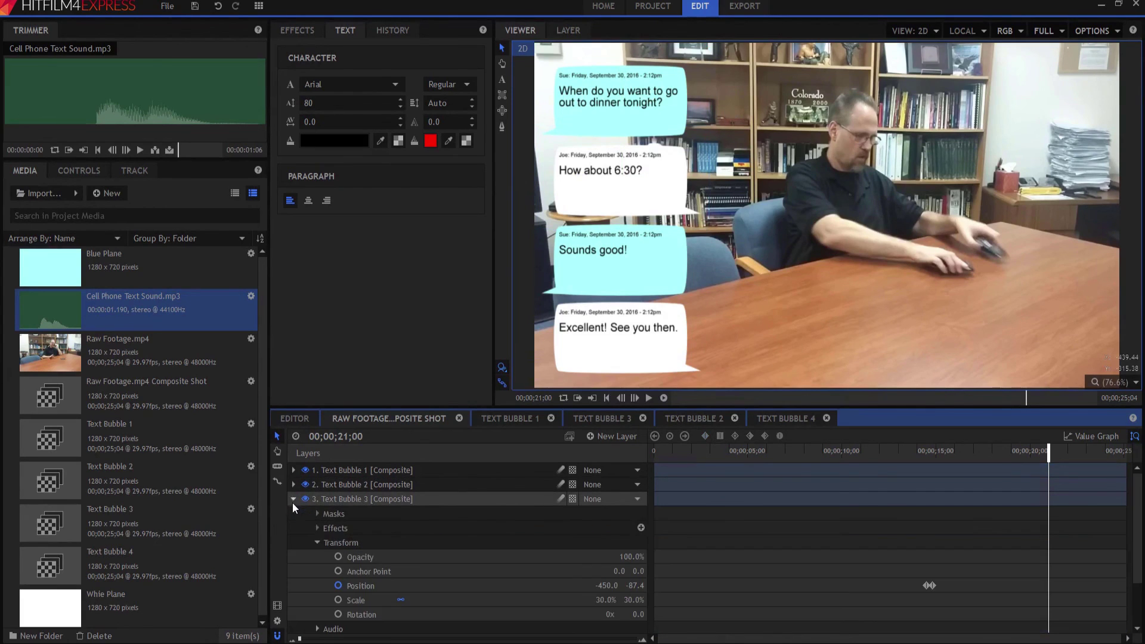
{"action": "left_click", "coordinate": [336, 557]}
{"action": "left_click", "coordinate": [337, 558]}
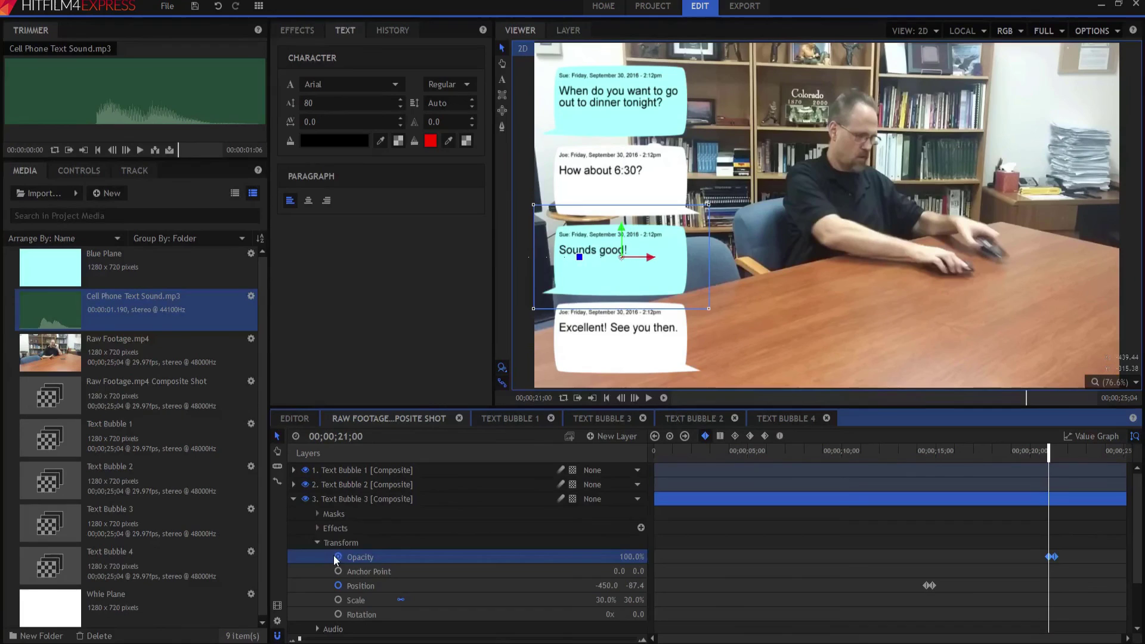
{"action": "left_click", "coordinate": [293, 498]}
Step: Paste the opacity keyframes onto Text Bubble 4 at 00;00;21;00 and step forward to 00;00;21;05 to check the fade
{"action": "left_click", "coordinate": [293, 514]}
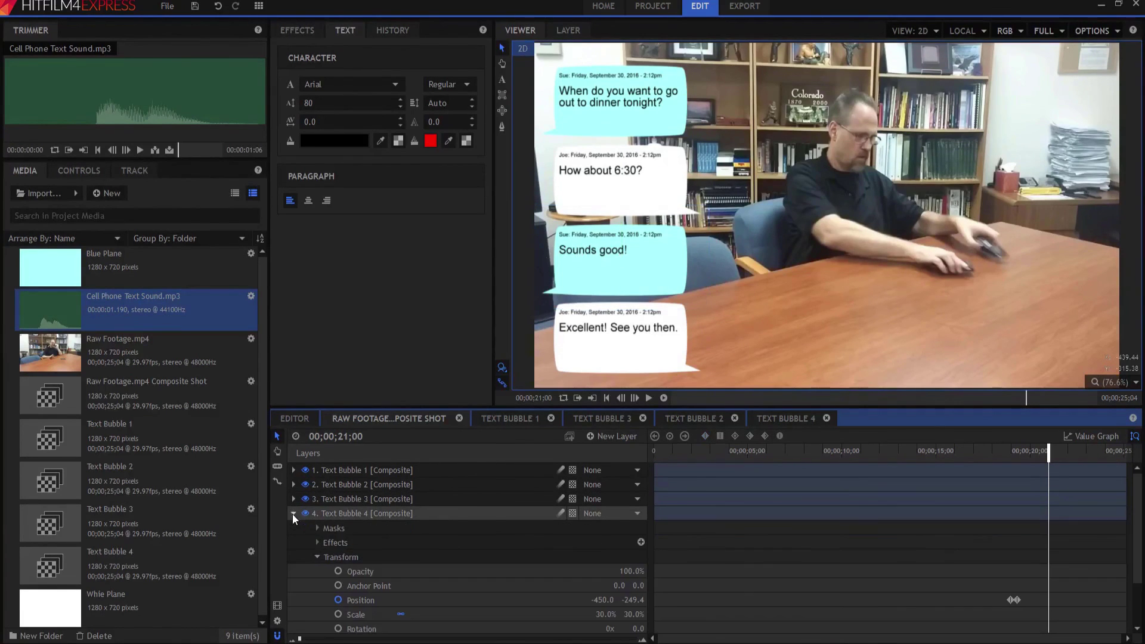
{"action": "left_click", "coordinate": [338, 572]}
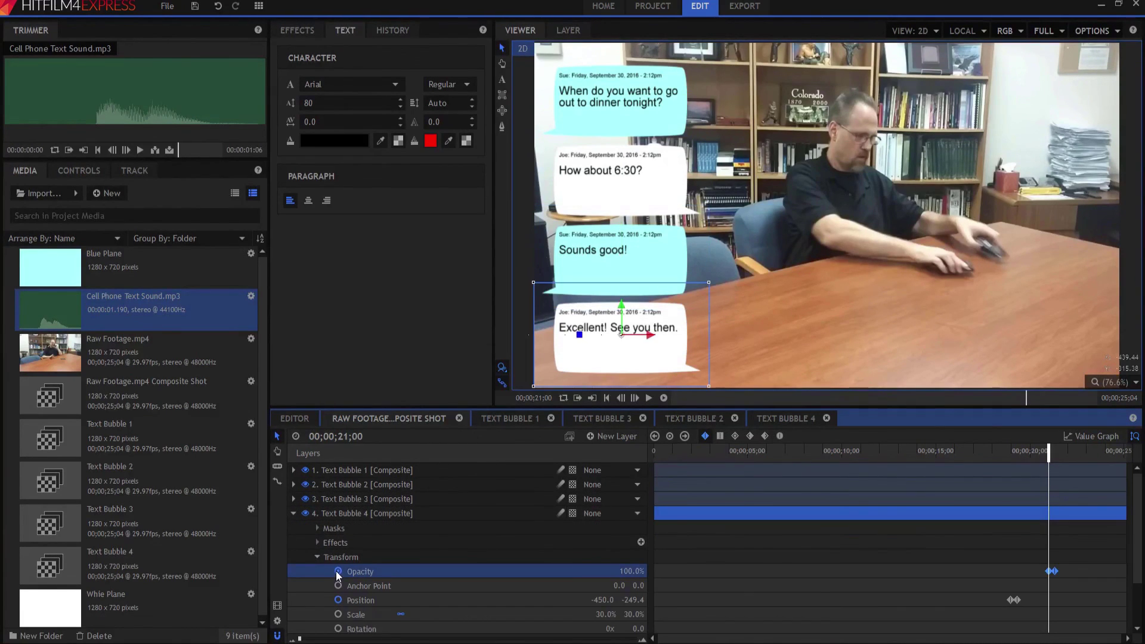
{"action": "left_click", "coordinate": [635, 399]}
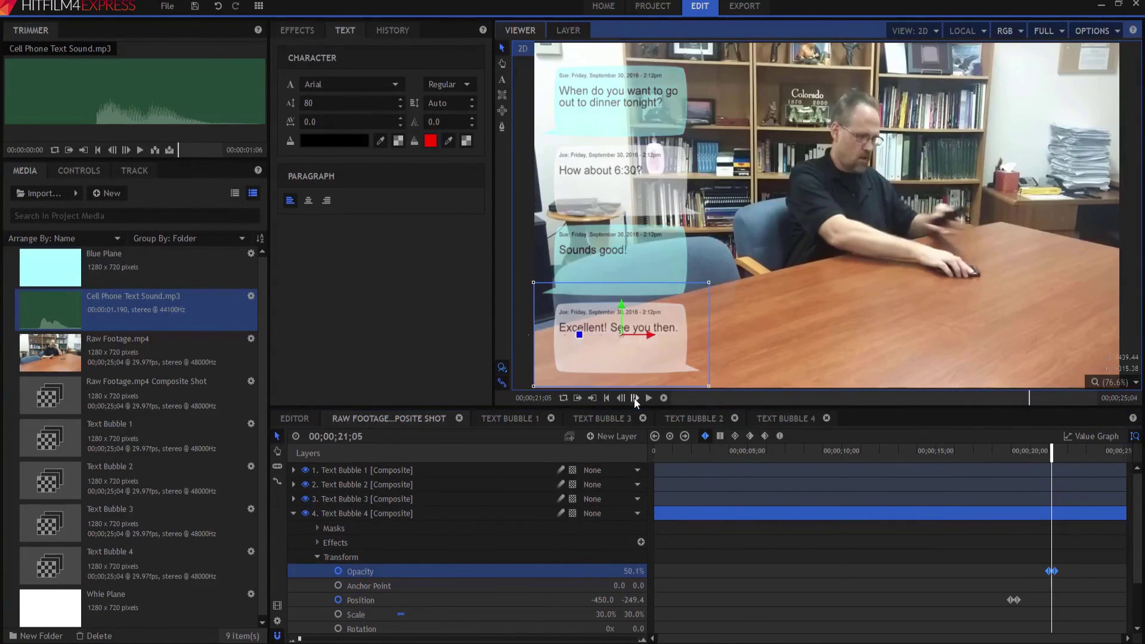